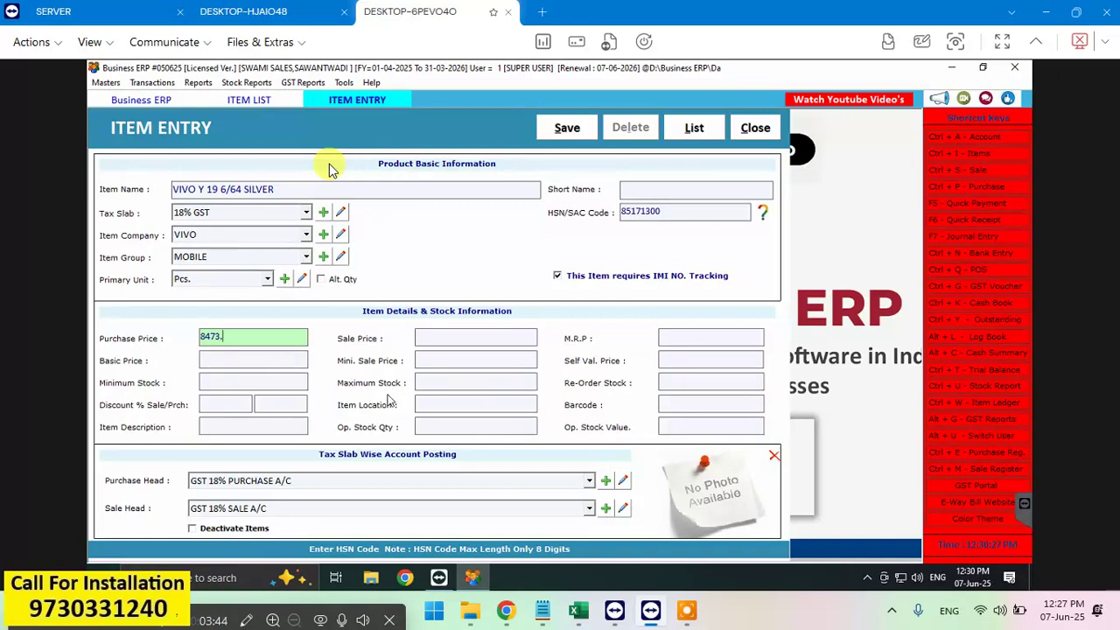
Step: Set the item's purchase price to 8473.73 and sale price to 9000
text(73)
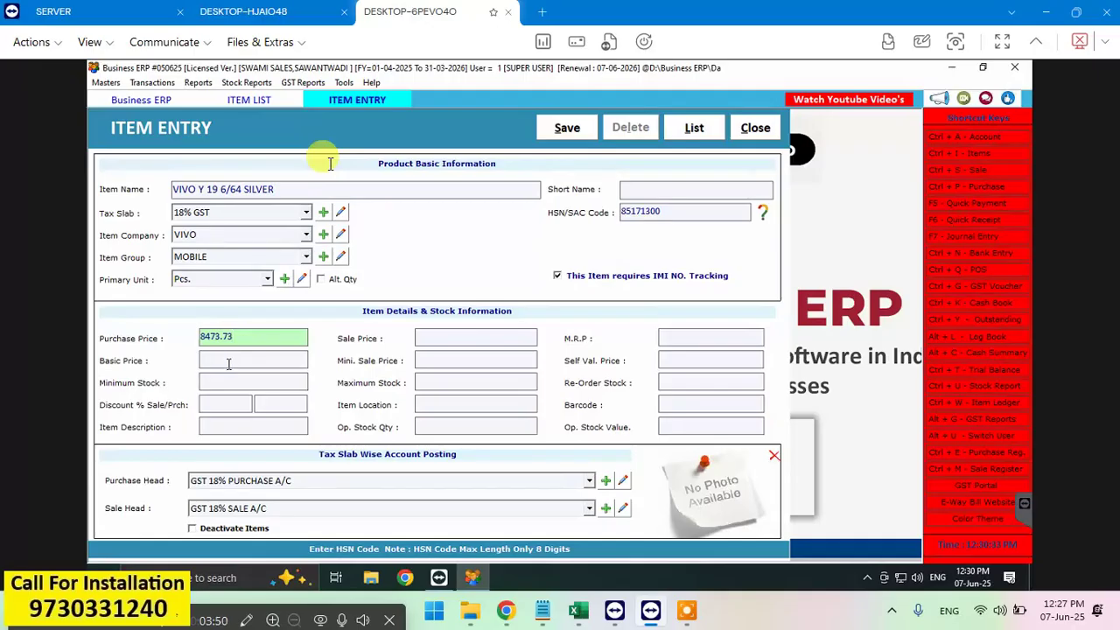
key(Return)
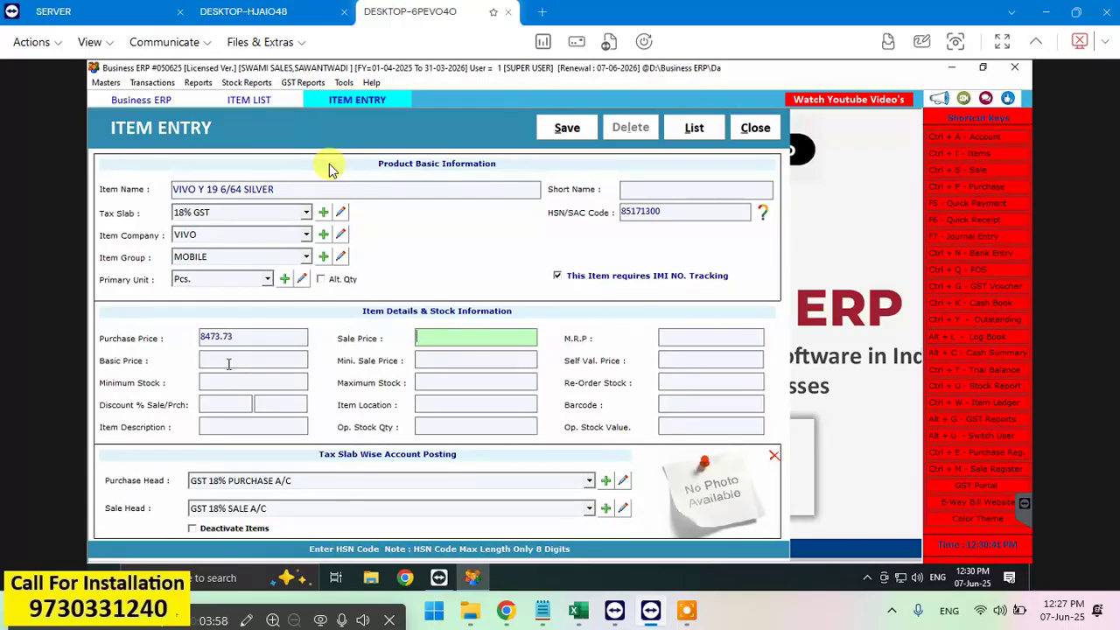
text(9000)
key(Return)
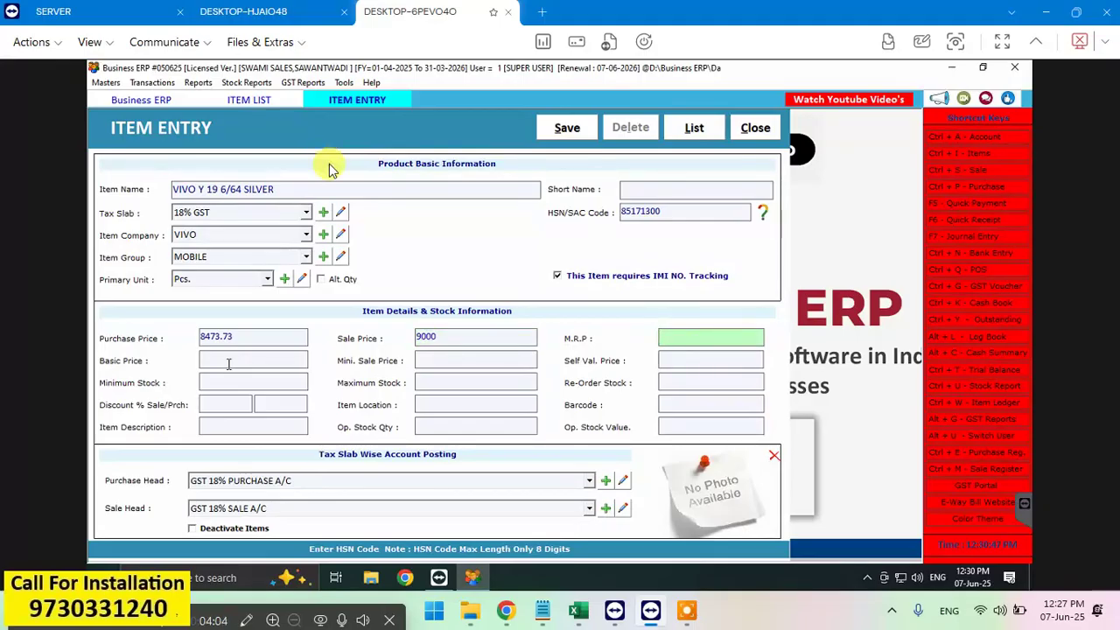
click(739, 412)
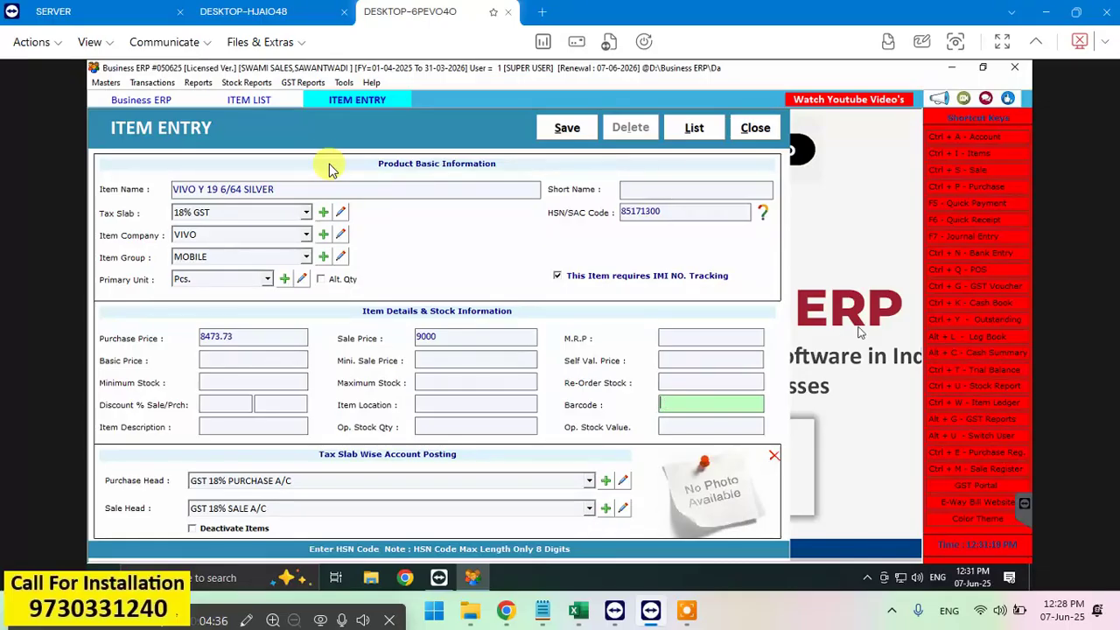
text(6935117898094)
key(Return)
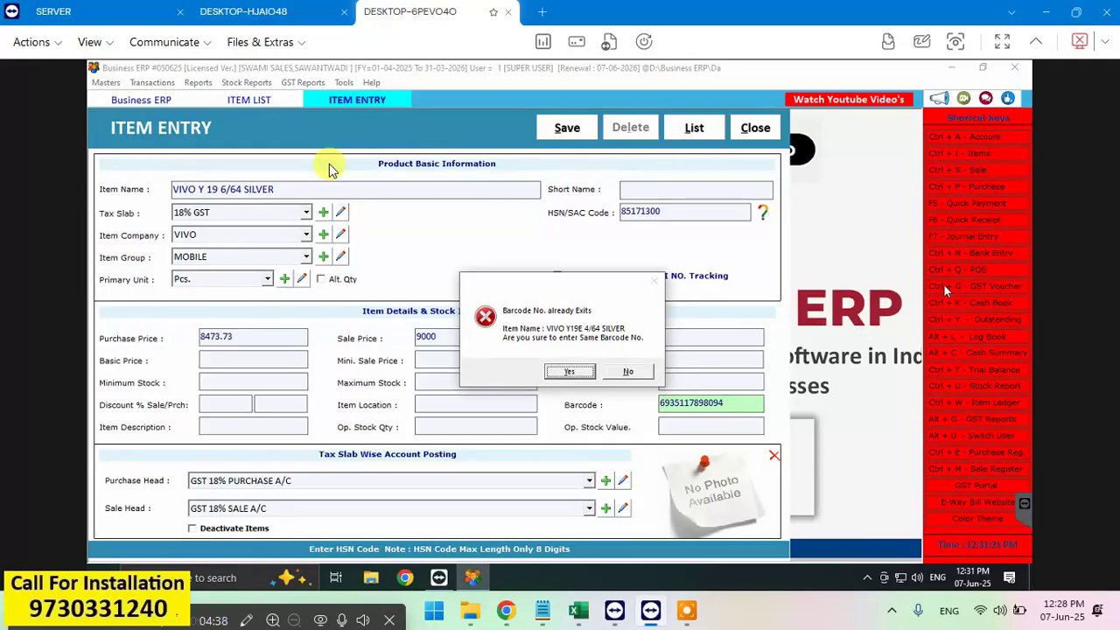
click(329, 169)
click(628, 374)
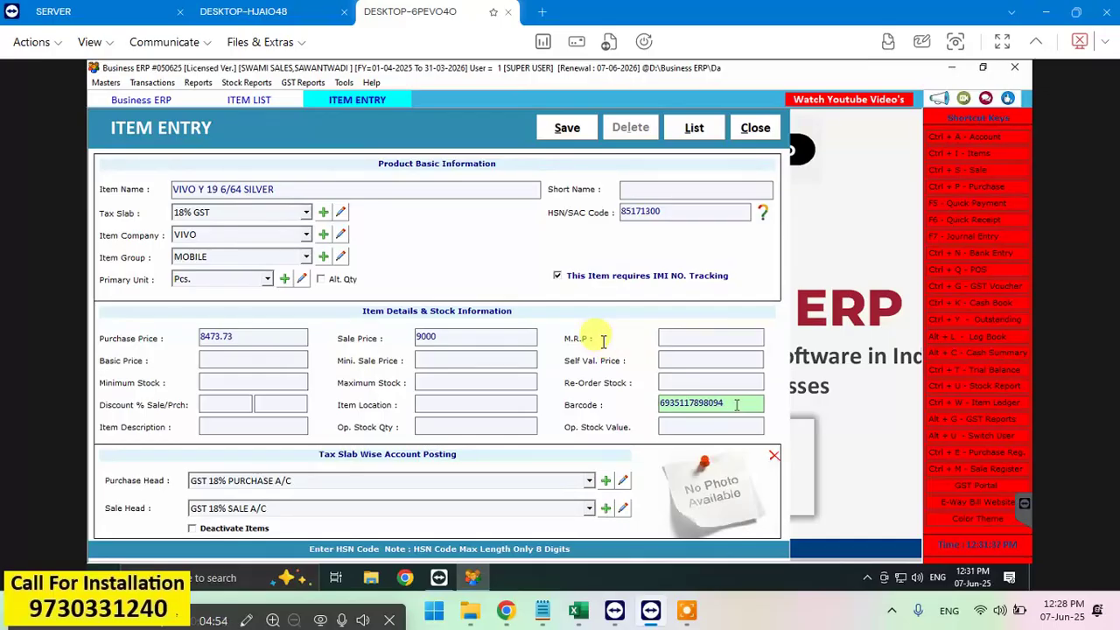
Step: Close the Item Entry and List of Items windows, then open the Purchase Bills register
click(758, 129)
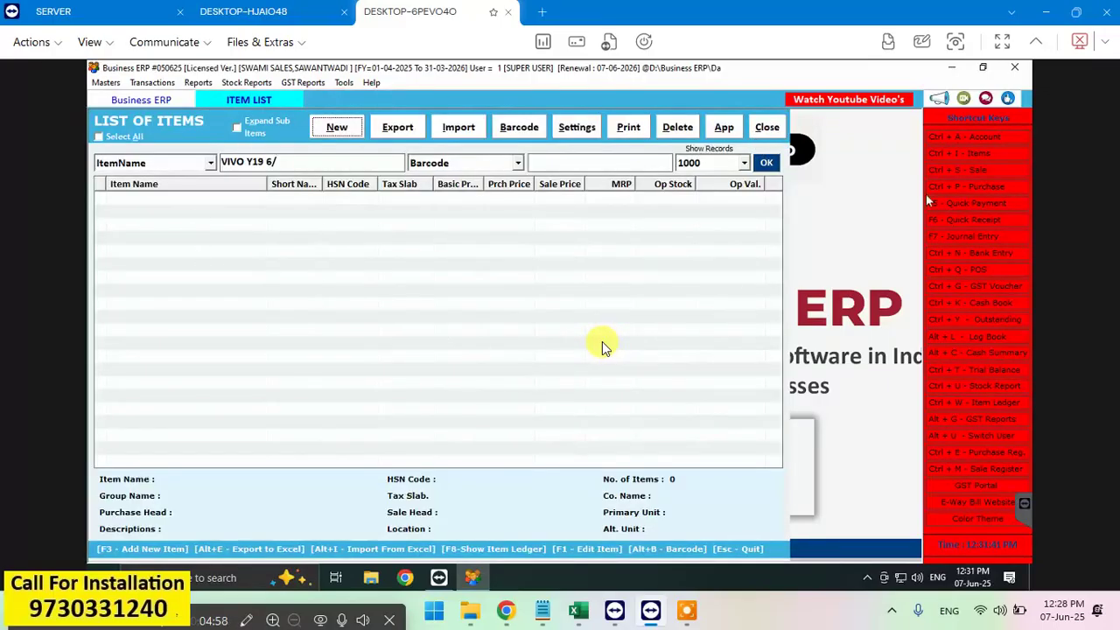
click(767, 127)
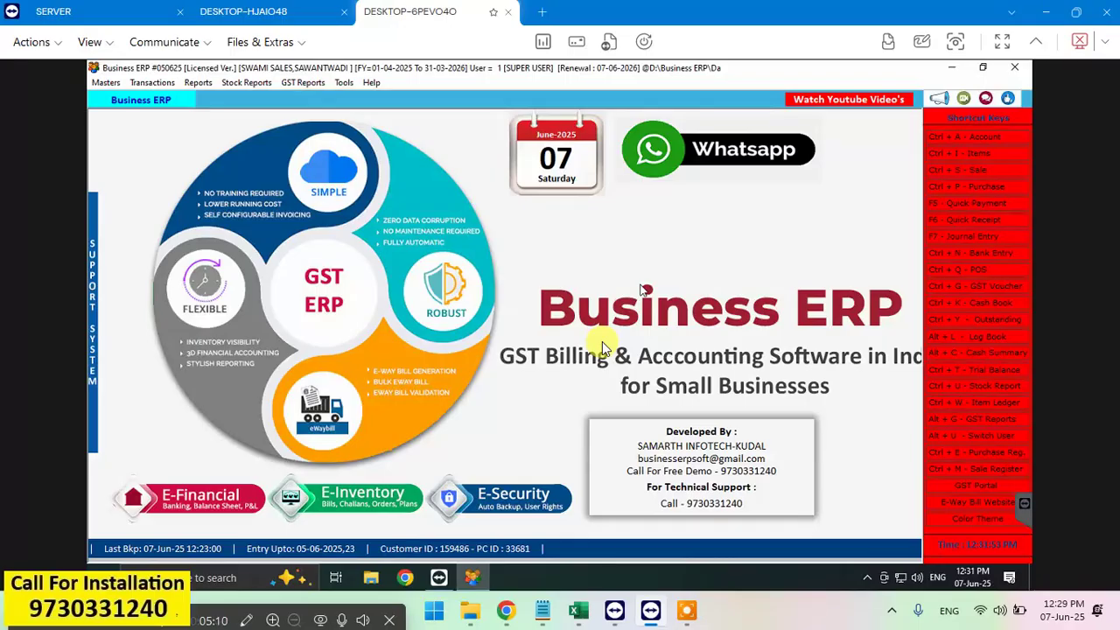
click(984, 186)
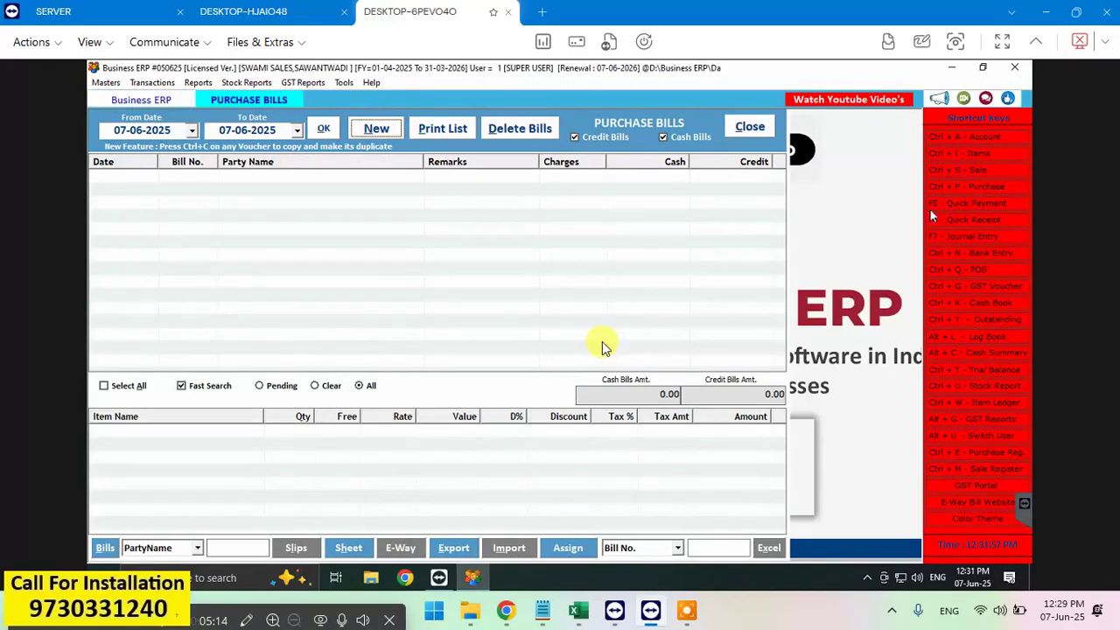
Step: Create a new purchase bill dated 07-06-2025 for party HRISHI SALES with bill number SH/278/24-25
click(374, 128)
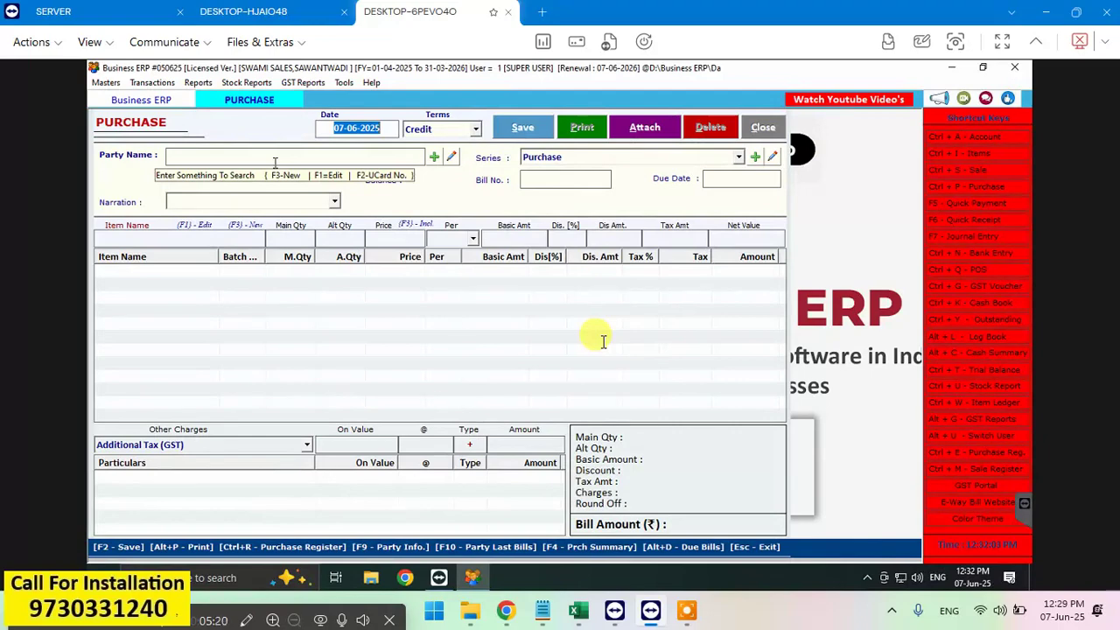
key(Return)
key(Return)
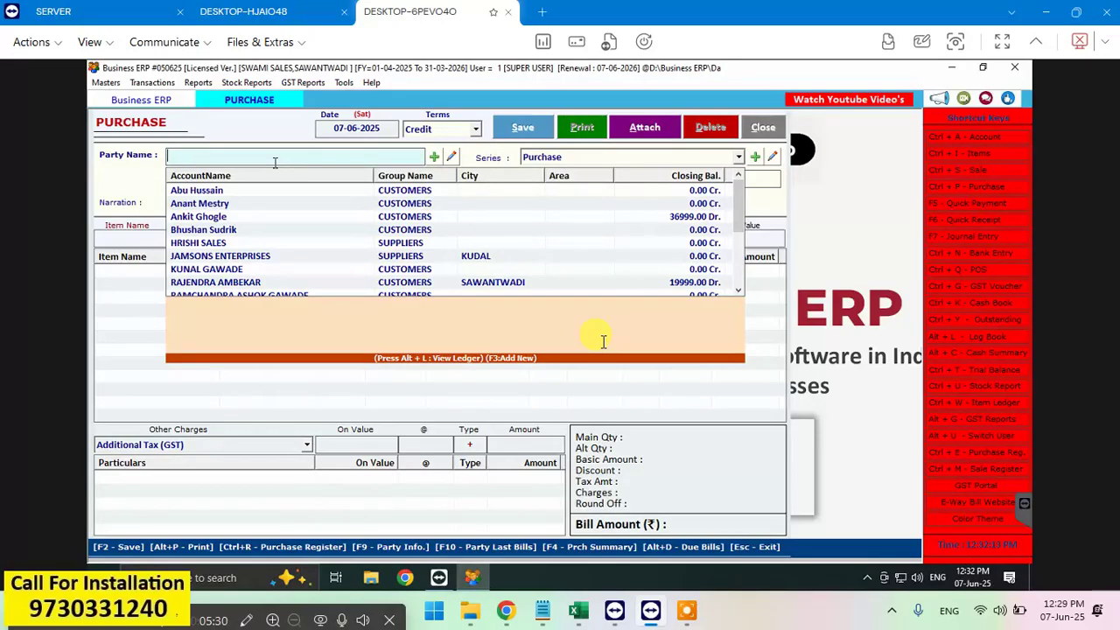
text(H)
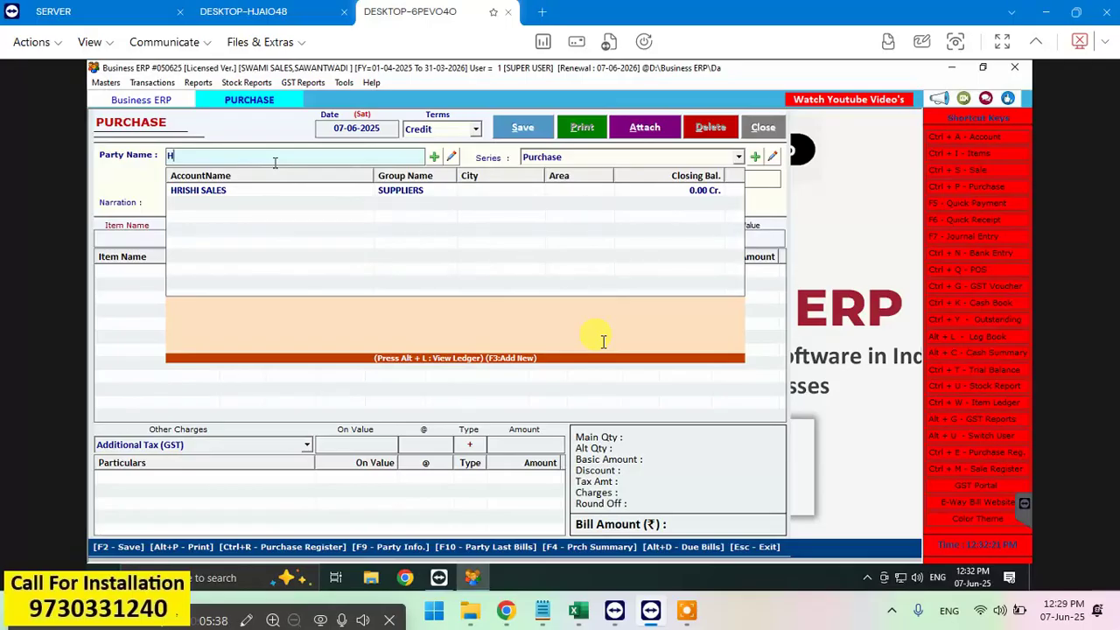
text(RISHI)
key(Down)
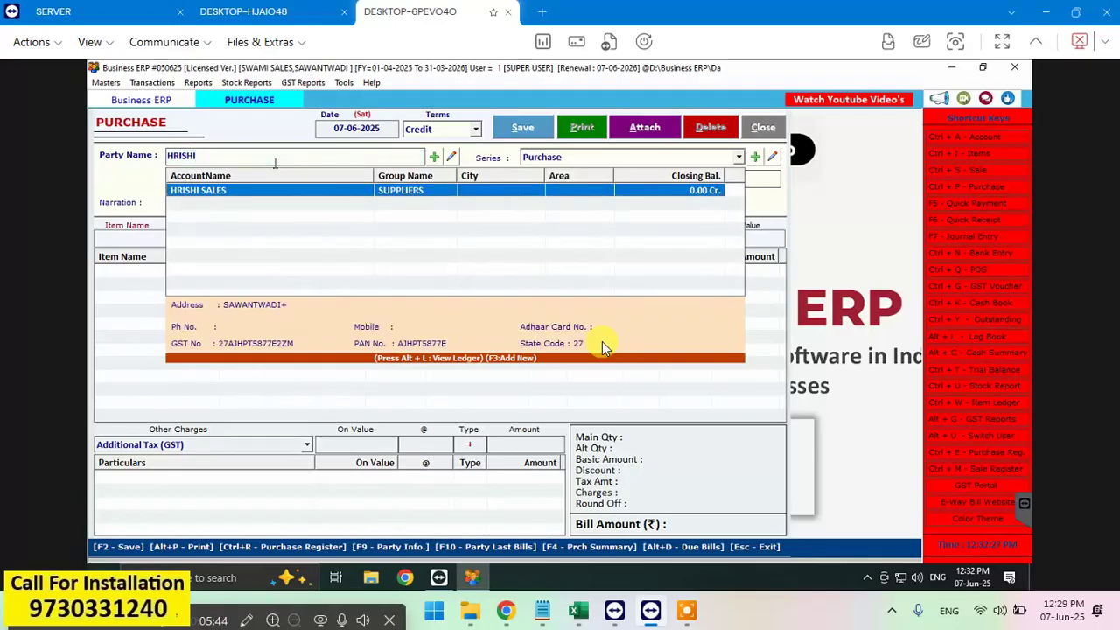
key(Return)
key(Return)
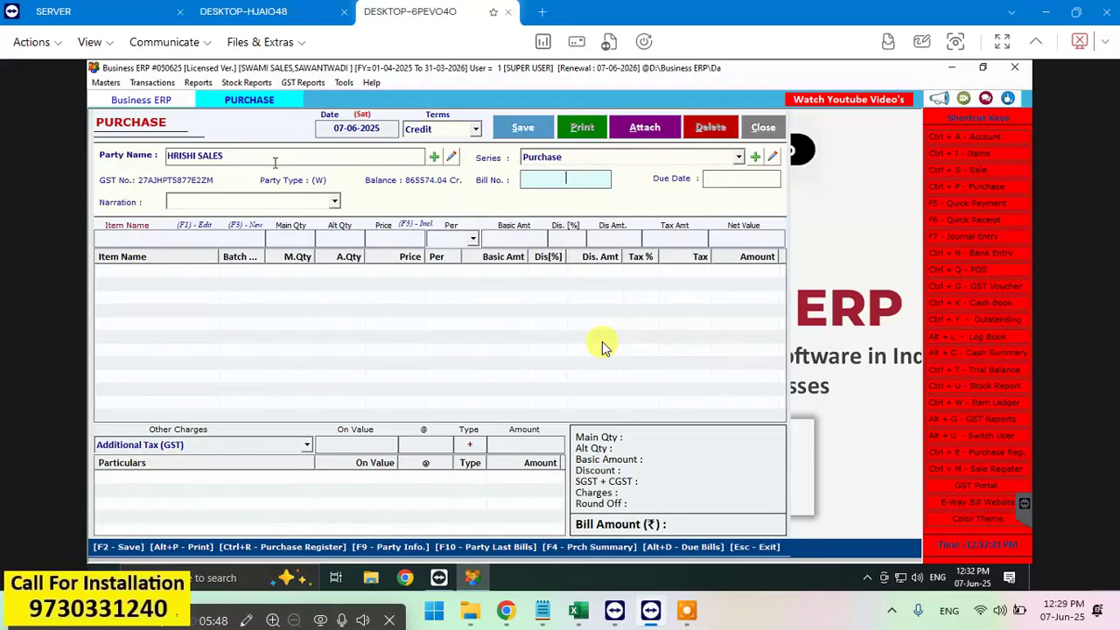
text(SH/)
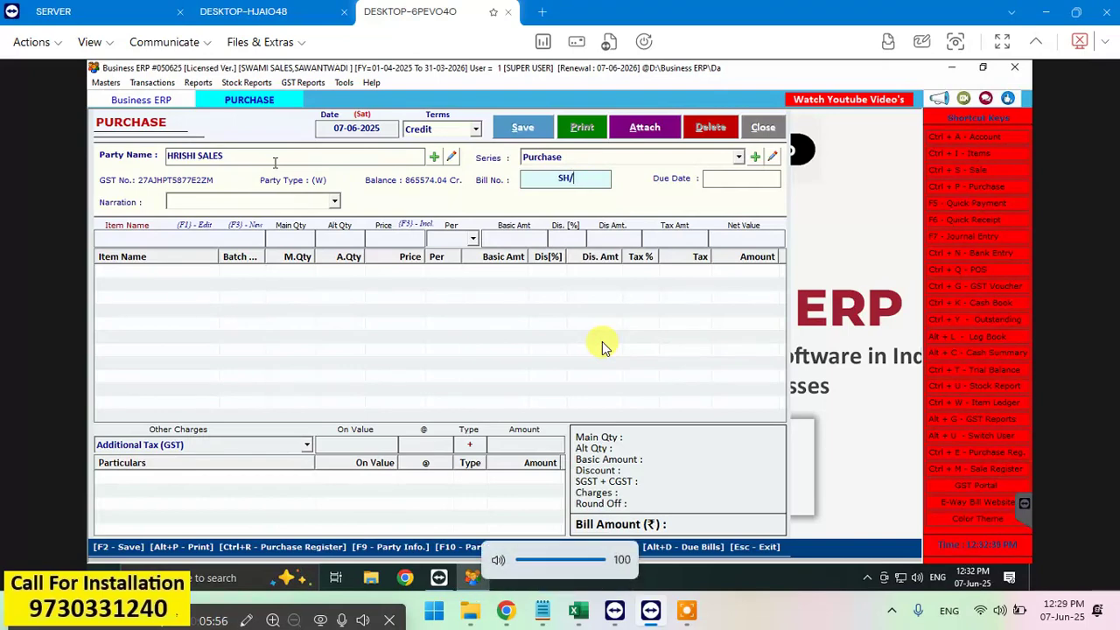
text(278)
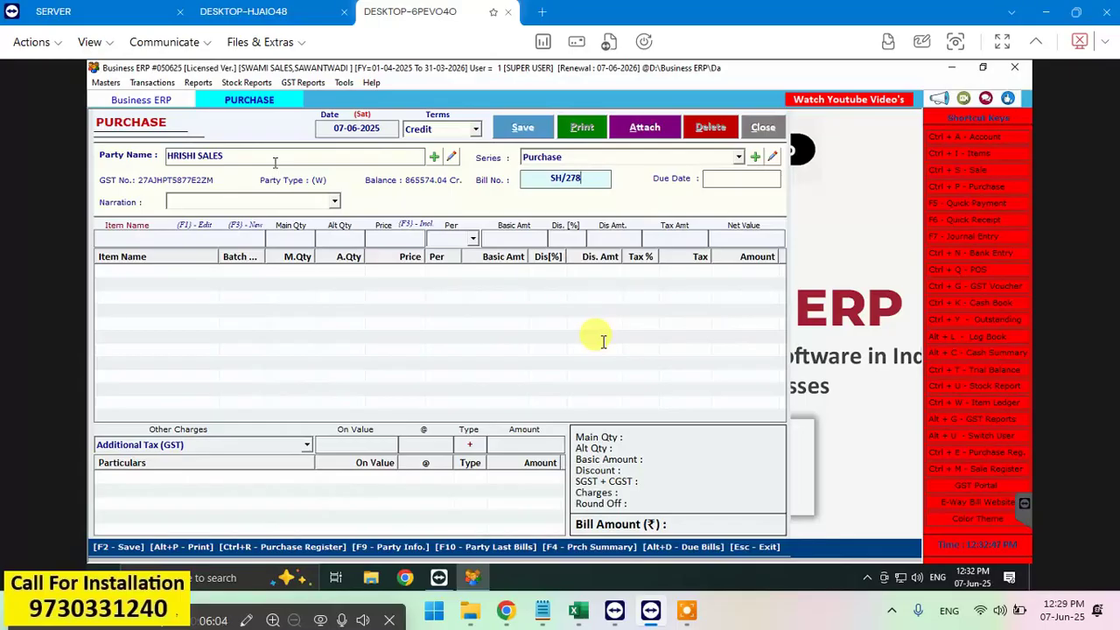
text(/24-25)
key(Return)
key(Return)
key(Return)
key(Return)
key(Return)
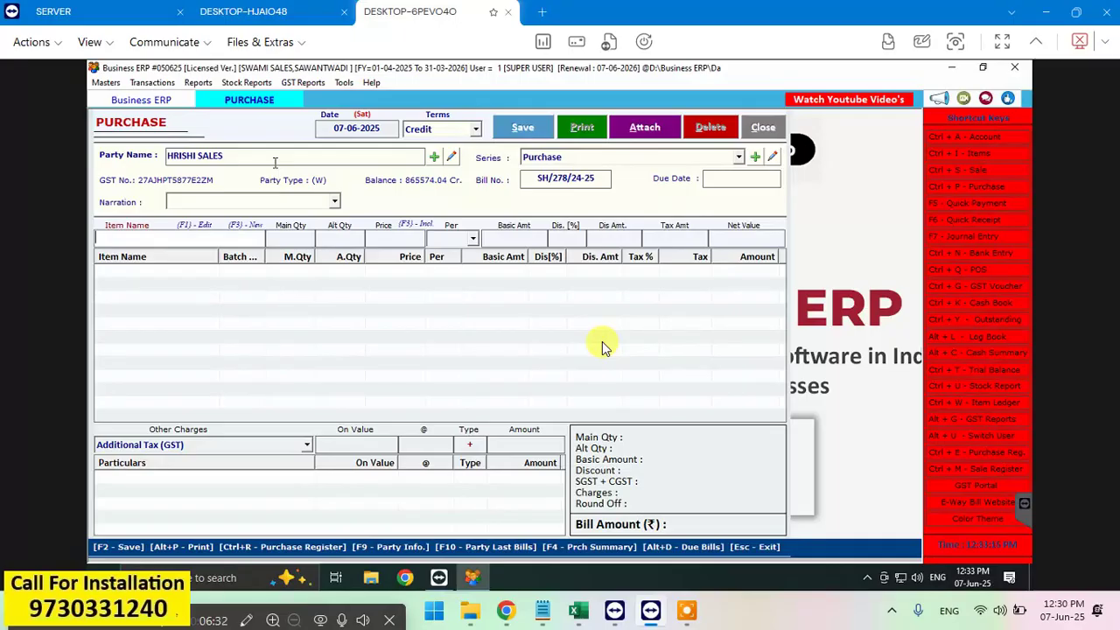
Step: Add VIVO Y19E 4/64 SILVER with quantity 5 at 6455.93 and open its IMEI entry
key(Return)
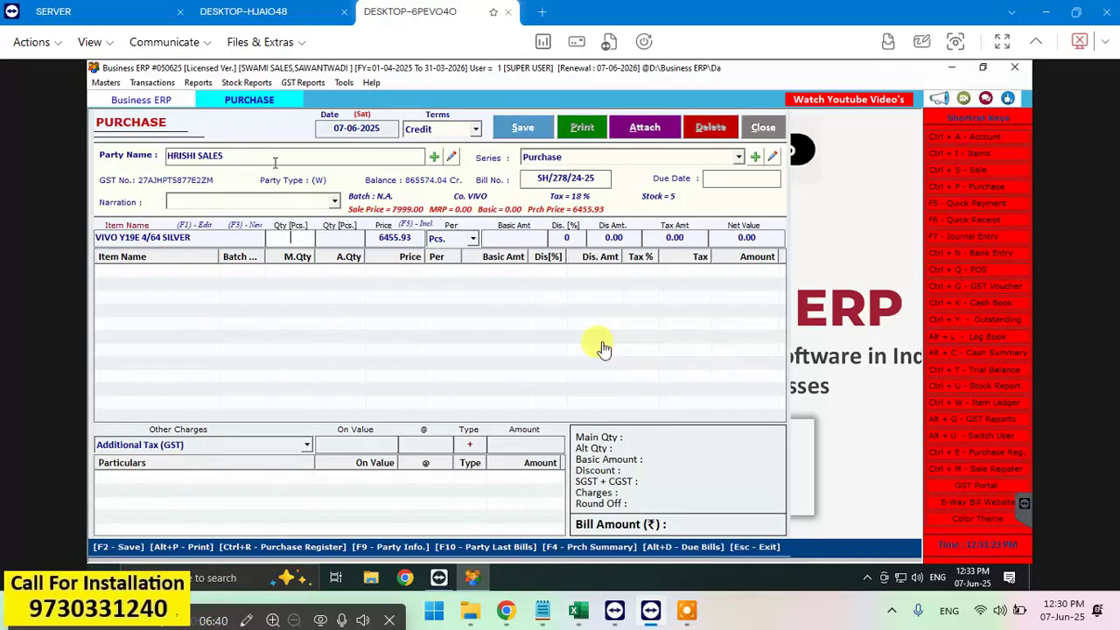
text(5)
key(Return)
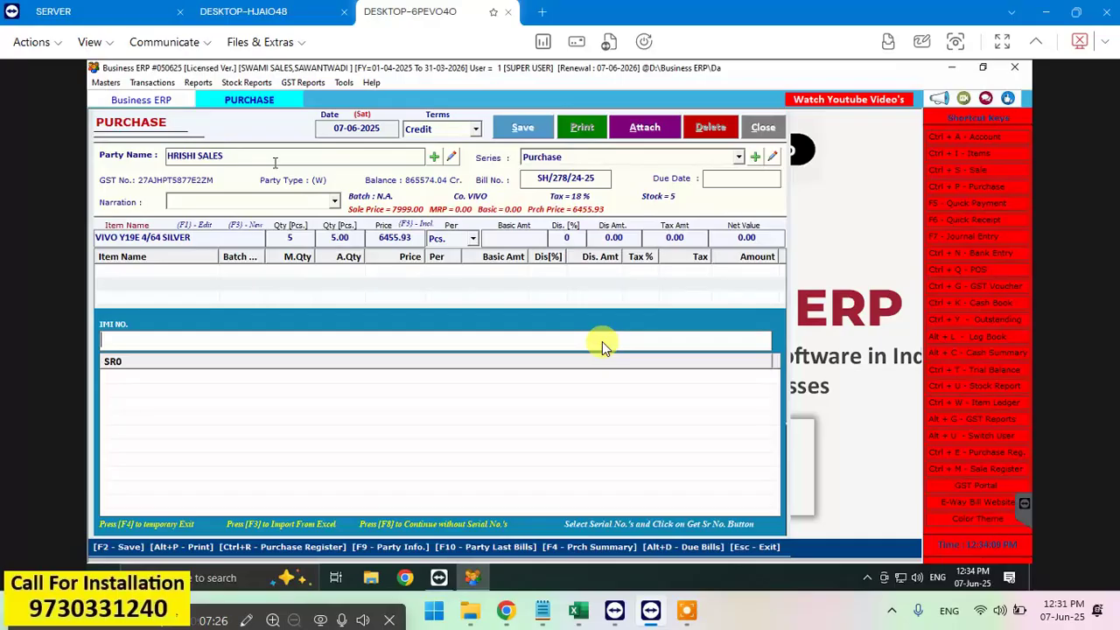
text(86446607210)
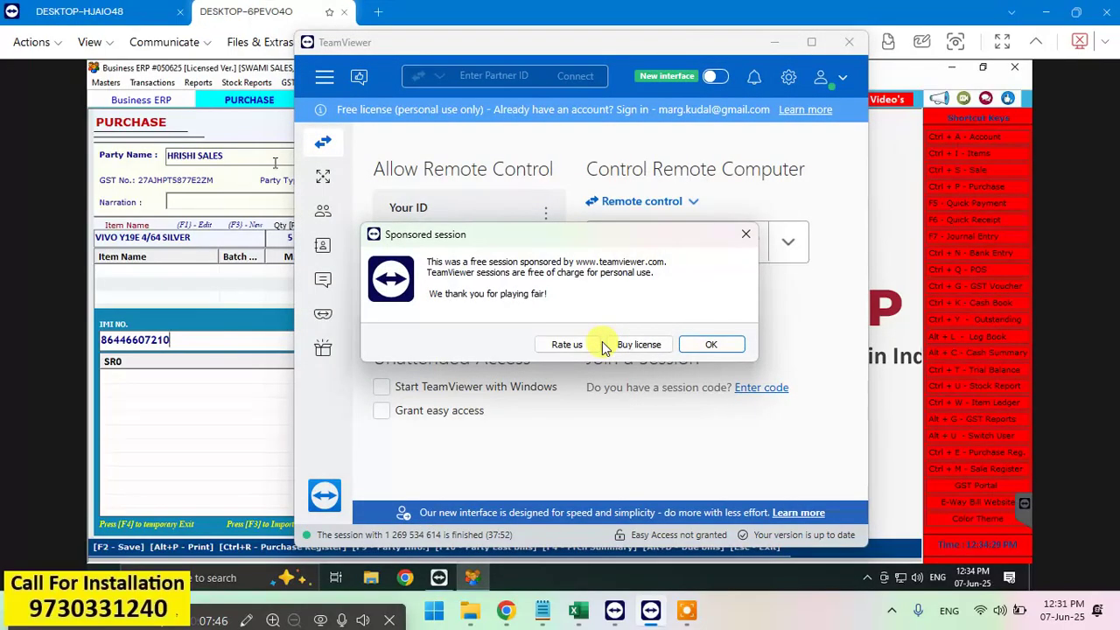
text(6)
text(03)
click(739, 348)
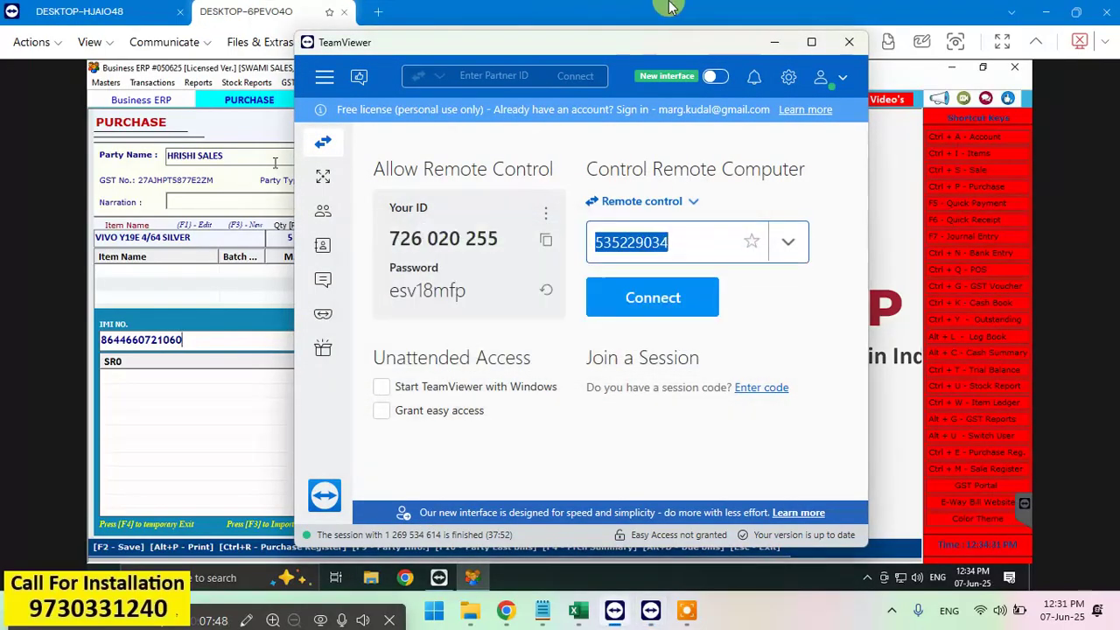
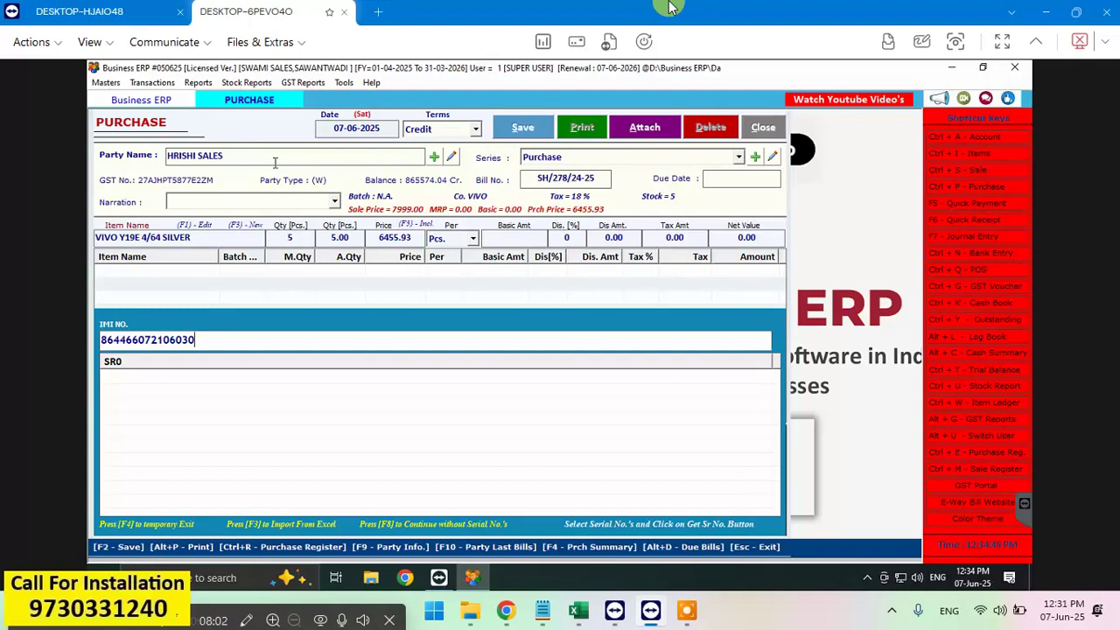
key(Return)
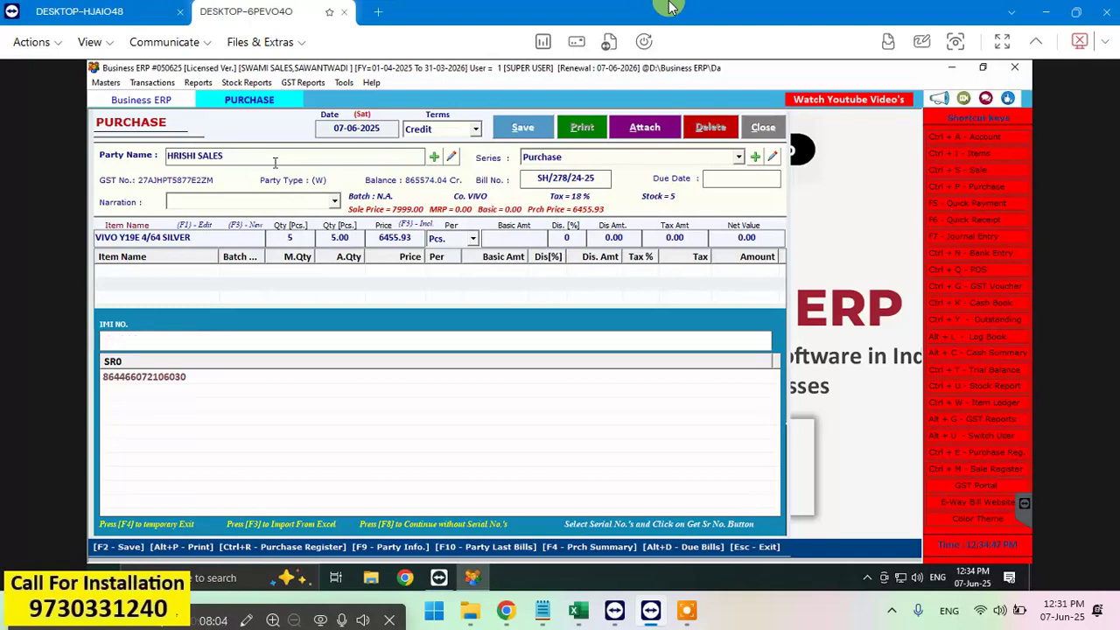
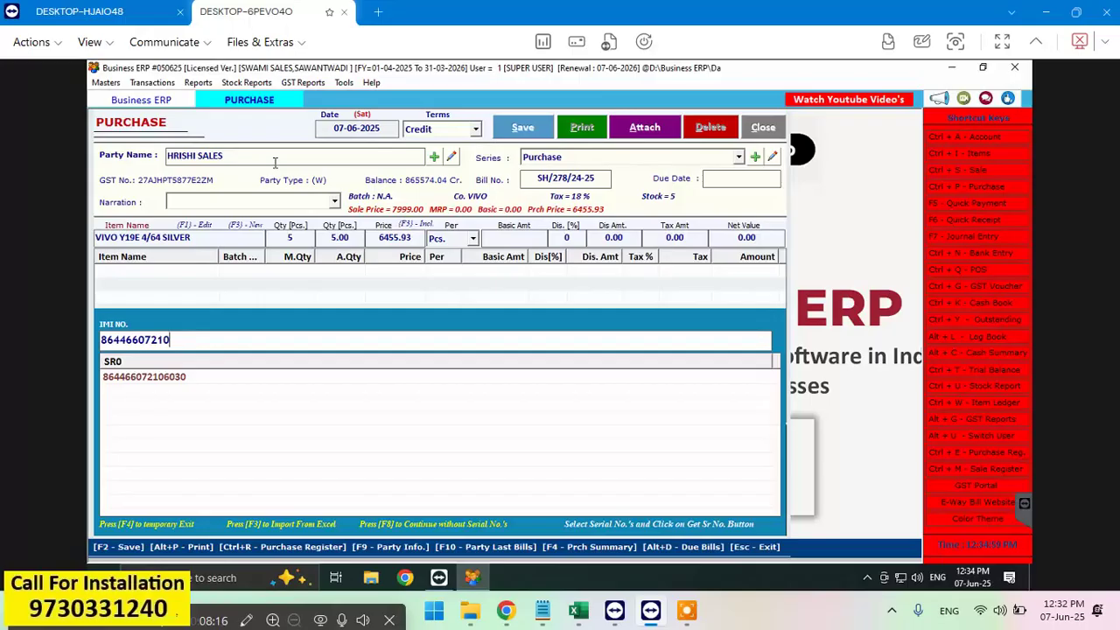
key(BackSpace)
key(Return)
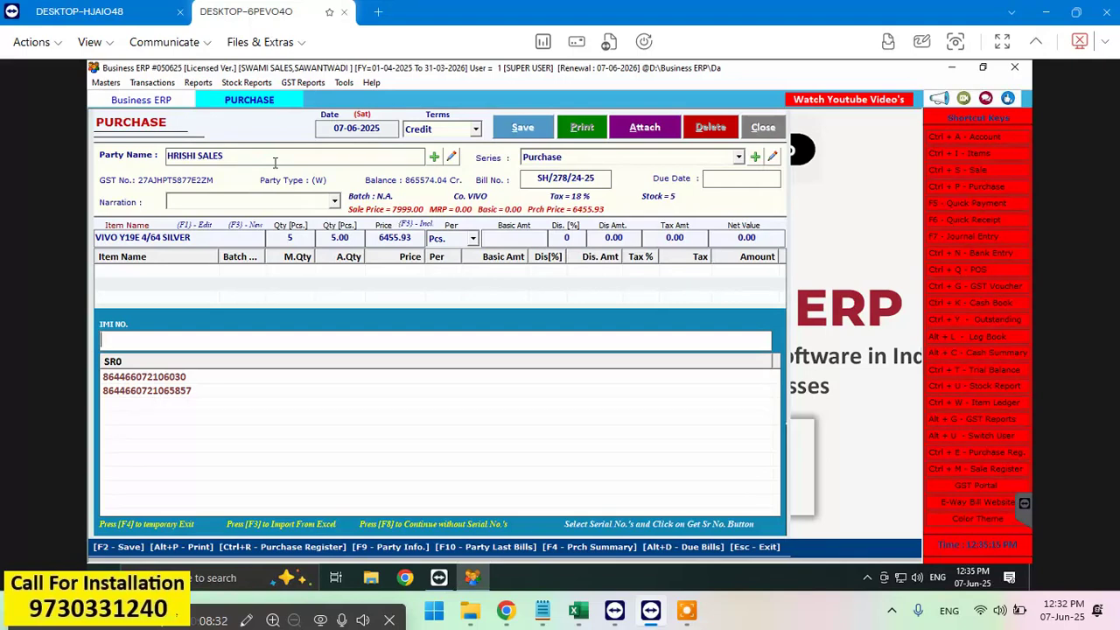
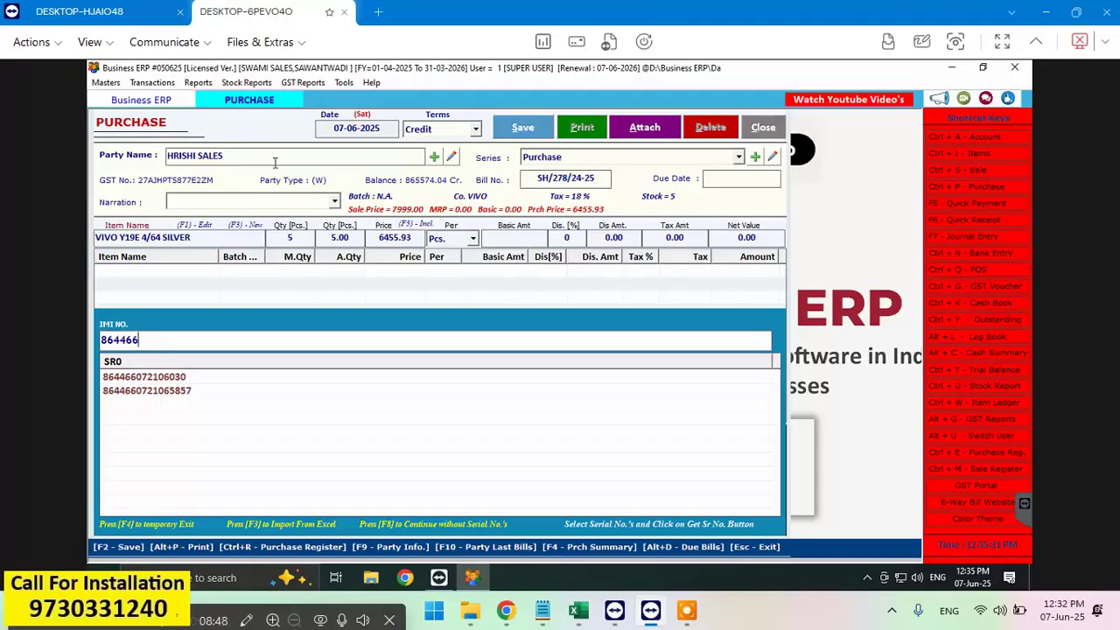
key(Return)
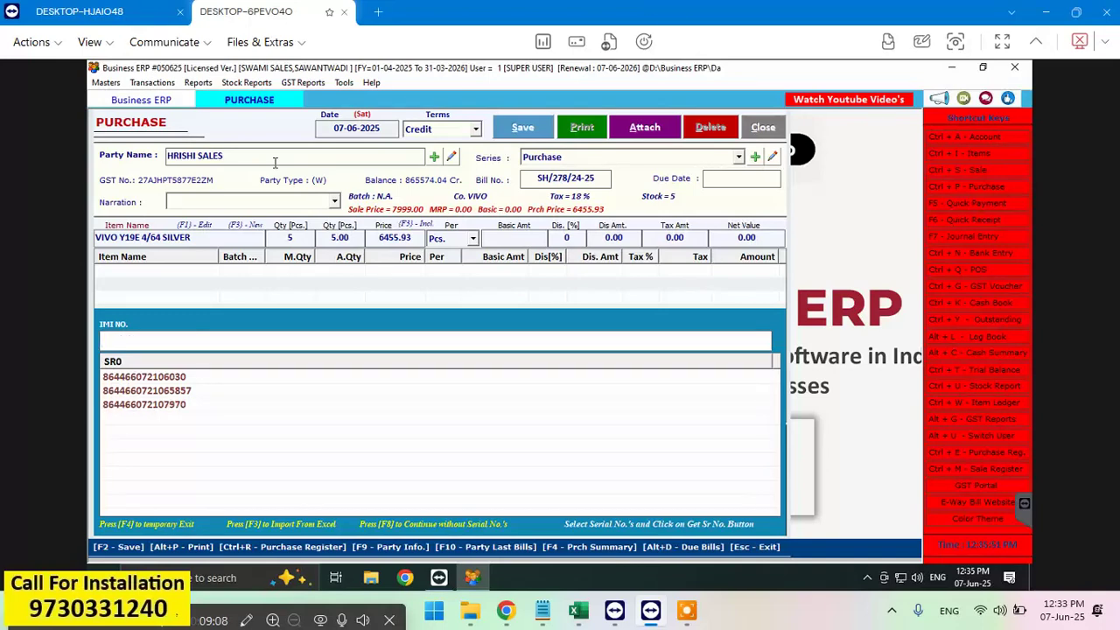
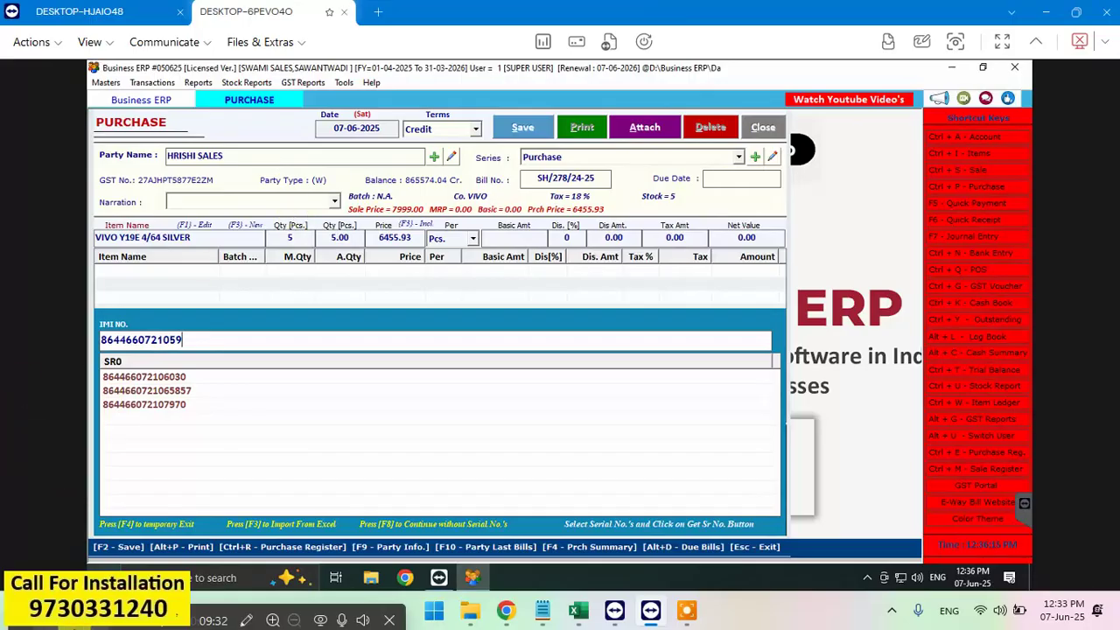
key(Return)
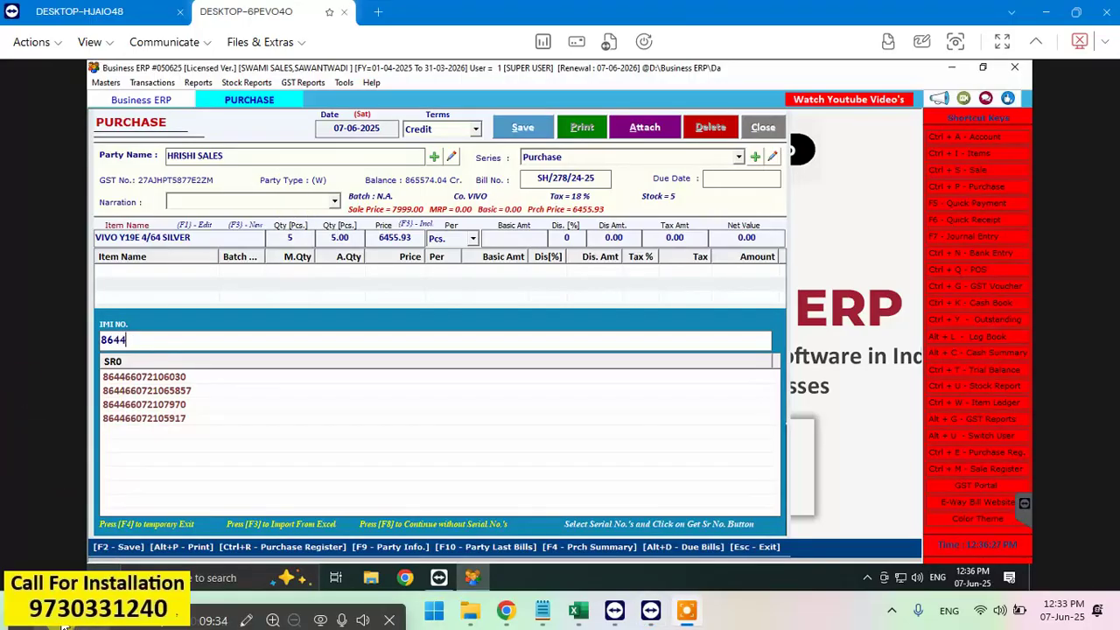
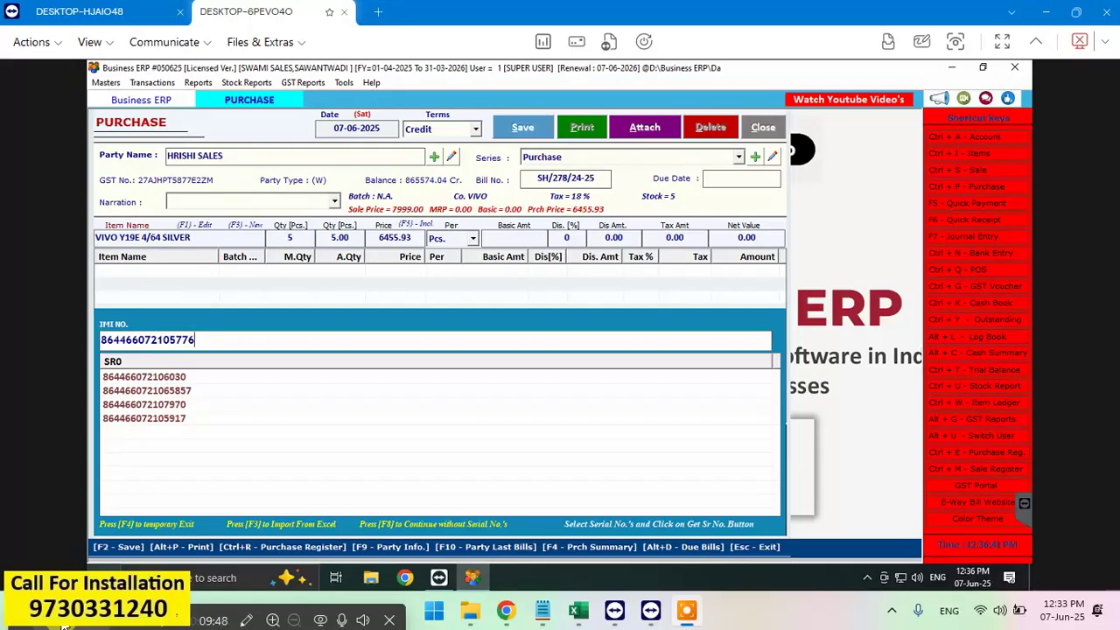
key(Return)
Step: Give the VIVO Y19E line an 18% discount (5810.34), bringing the bill to 31234.00
key(Return)
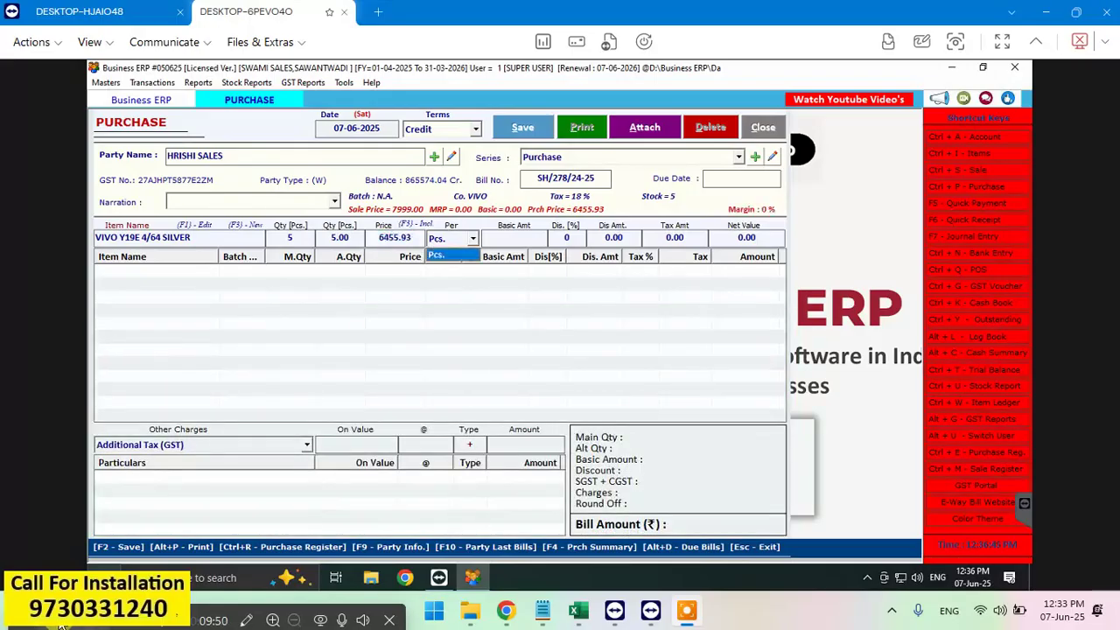
key(Return)
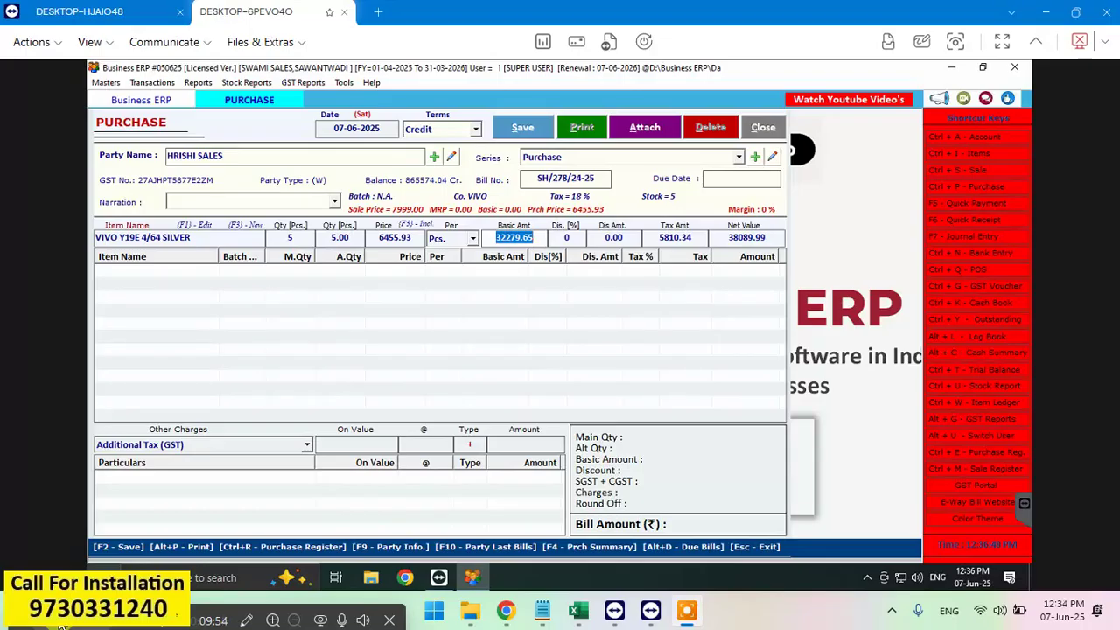
key(Return)
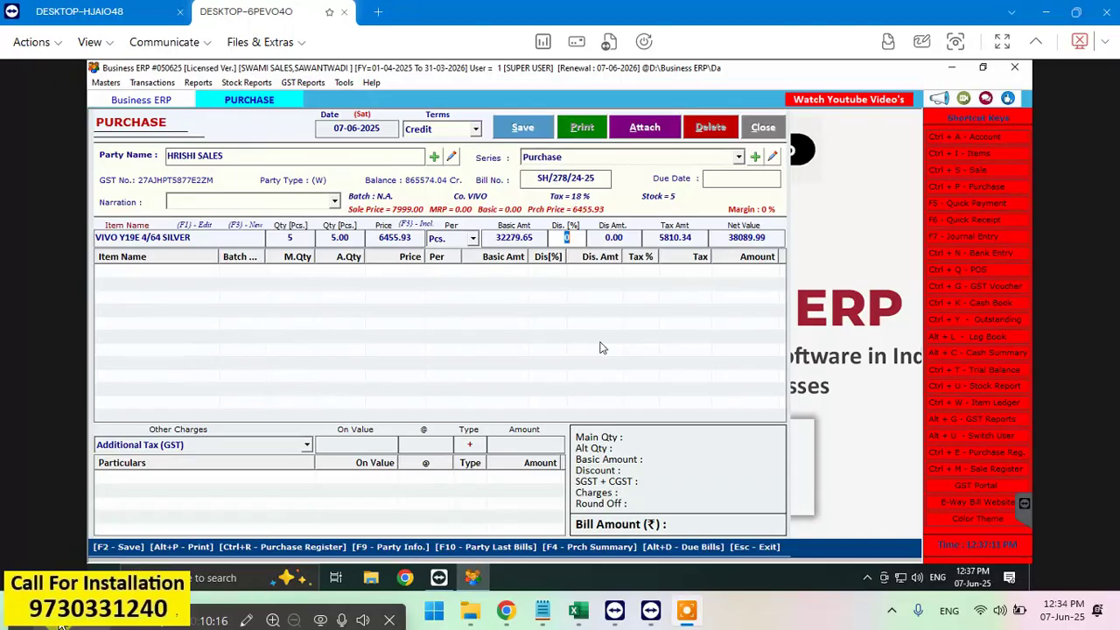
text(18)
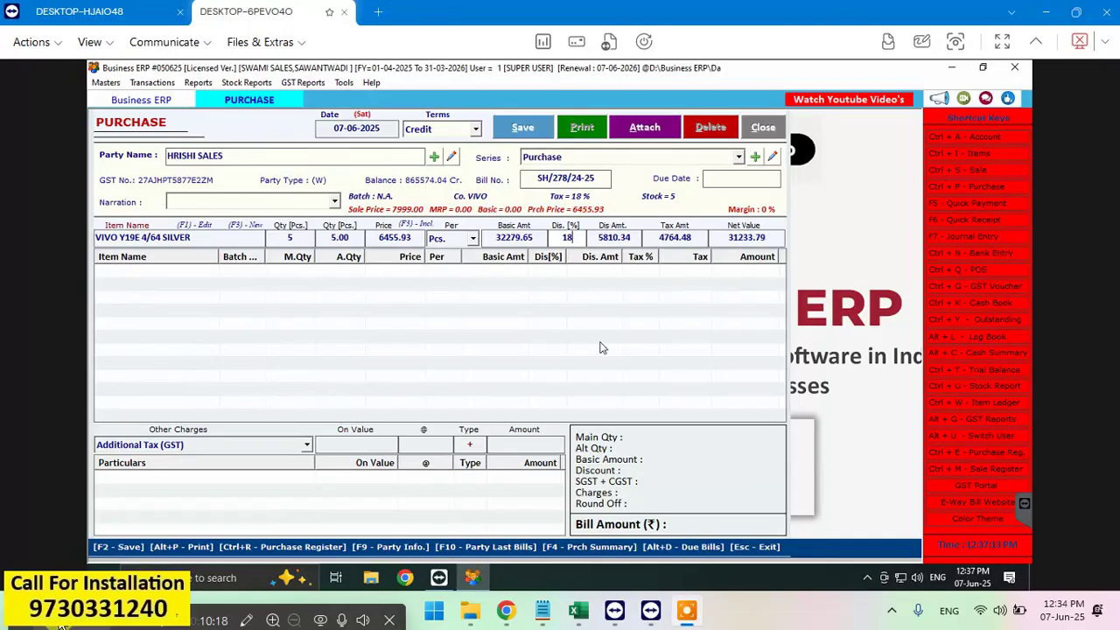
text(%)
key(Return)
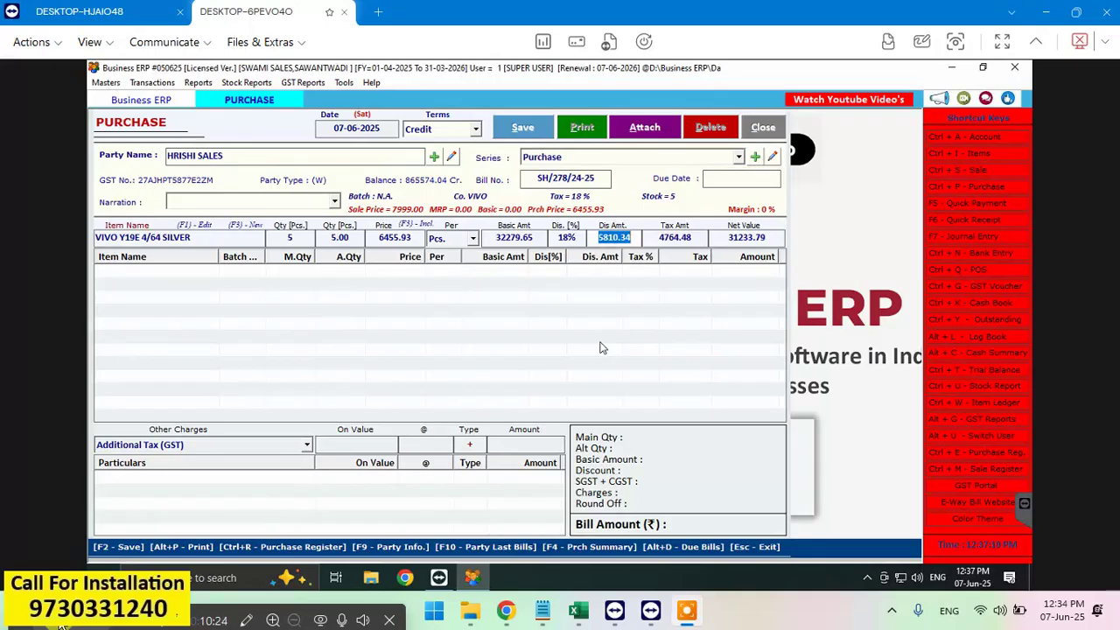
click(578, 239)
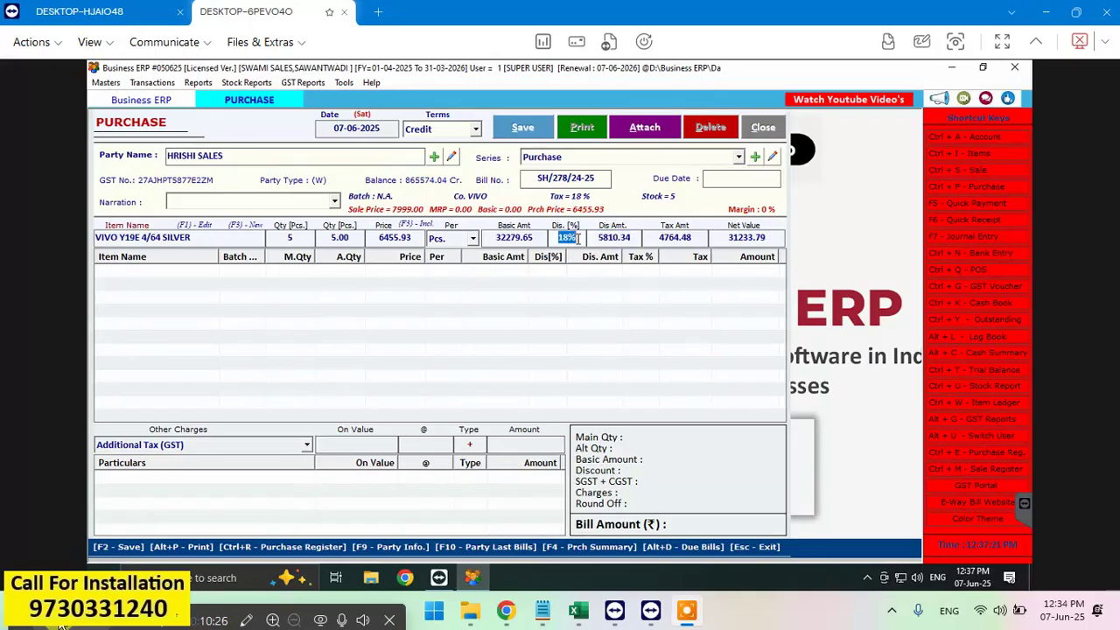
key(BackSpace)
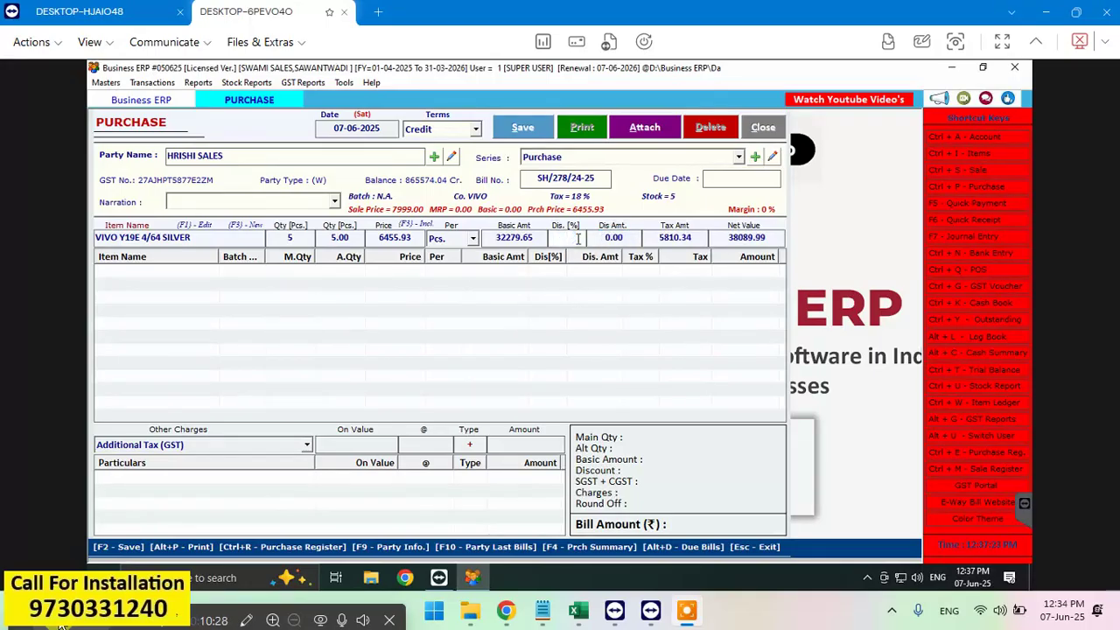
text(18)
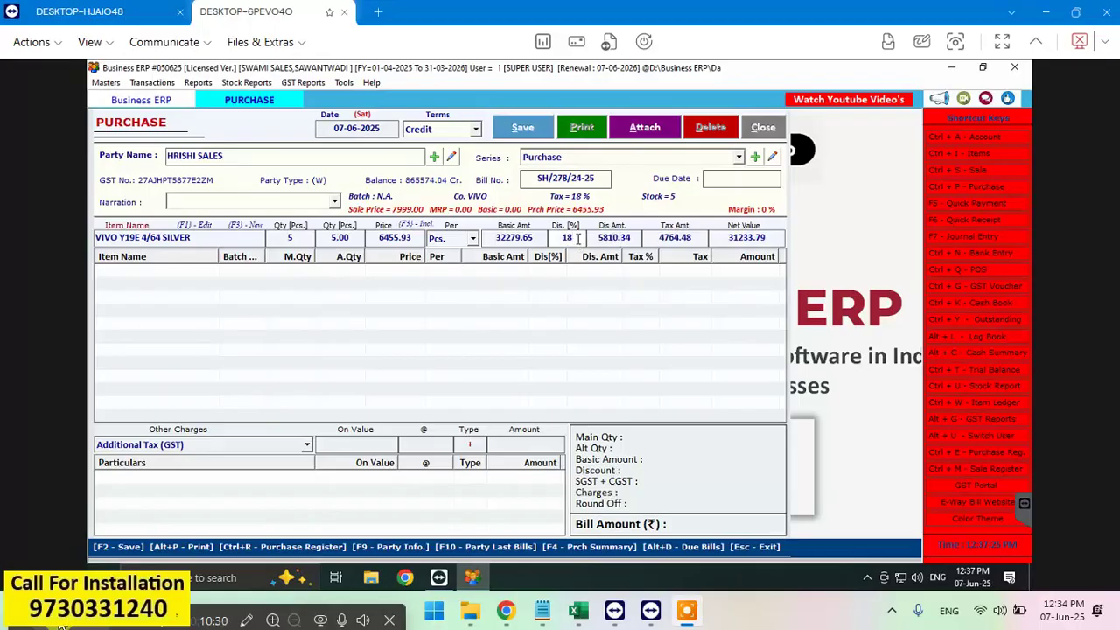
key(Return)
key(Return)
key(Return)
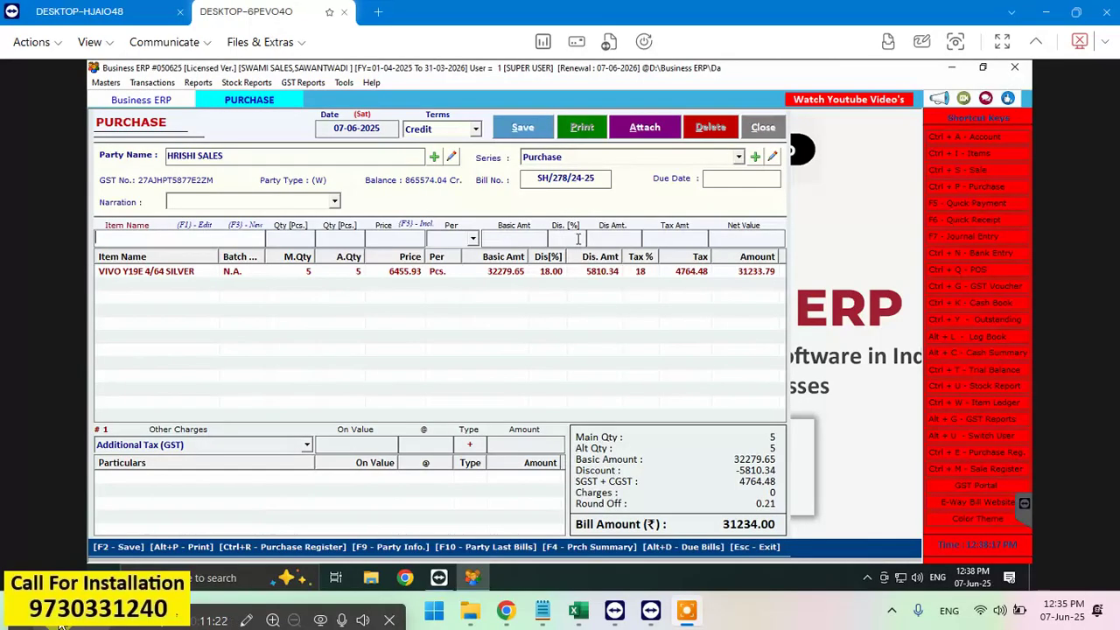
Step: Pick VIVO Y19 5G 4/128 SILVER into the next item row, priced at 9280.50
text(VIVO)
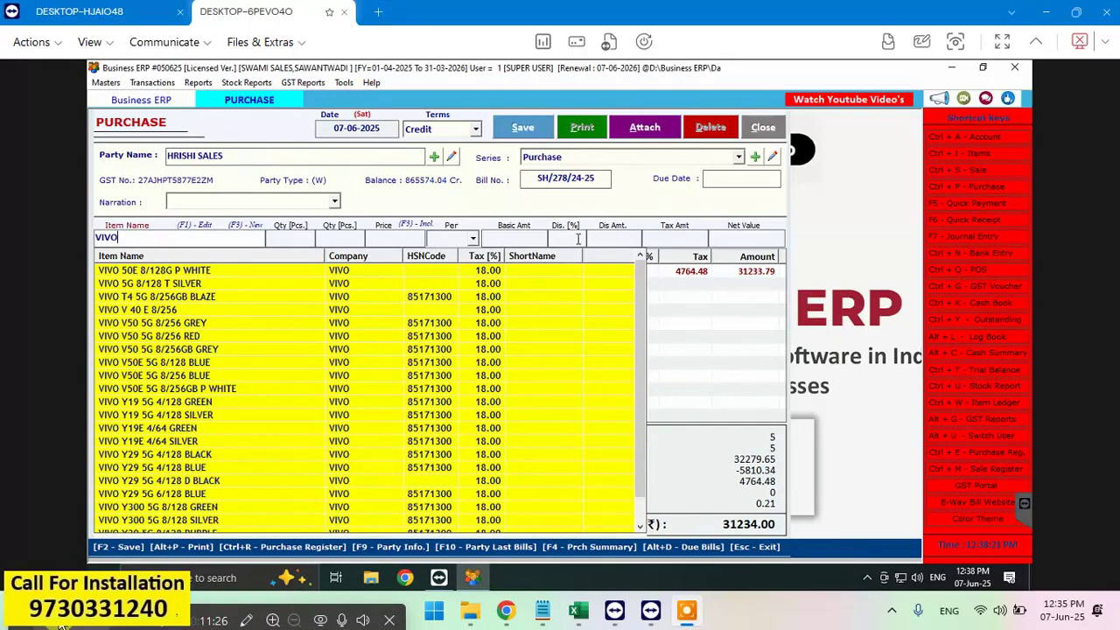
key(Down)
key(Down)
key(Down)
key(Down)
key(Down)
key(Down)
key(Down)
key(Down)
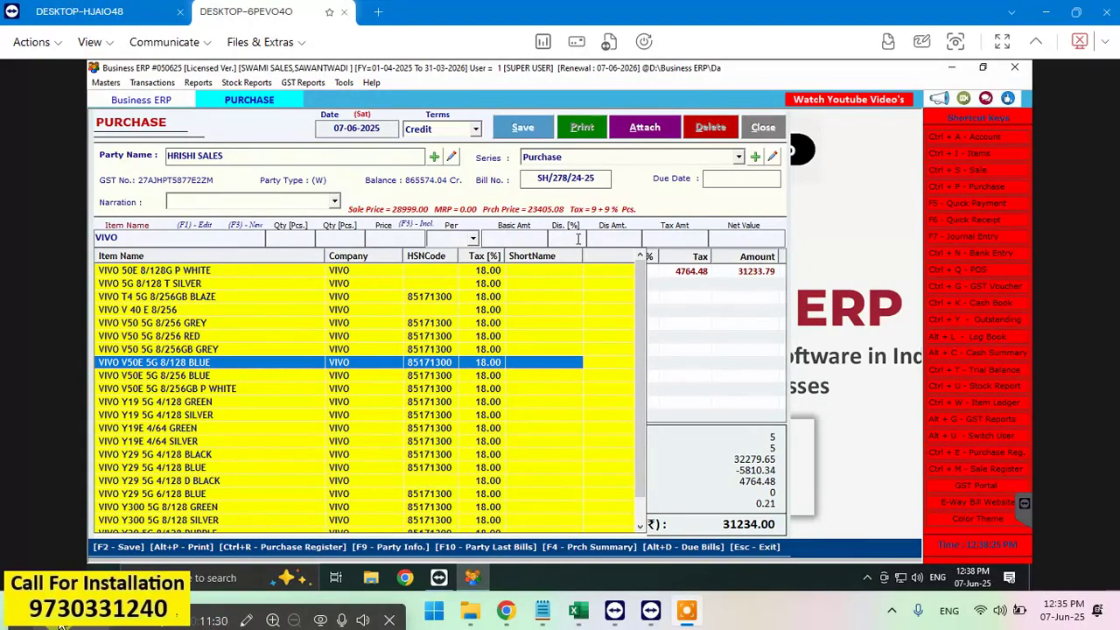
key(Up)
key(Up)
key(Up)
key(Up)
key(Up)
key(Up)
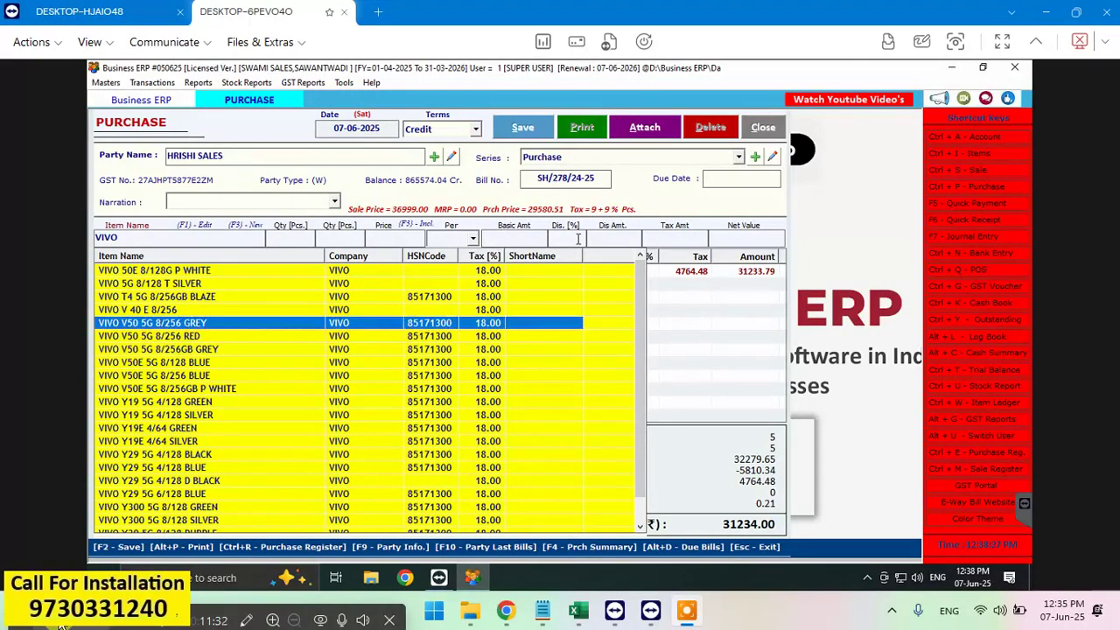
key(Up)
key(Up)
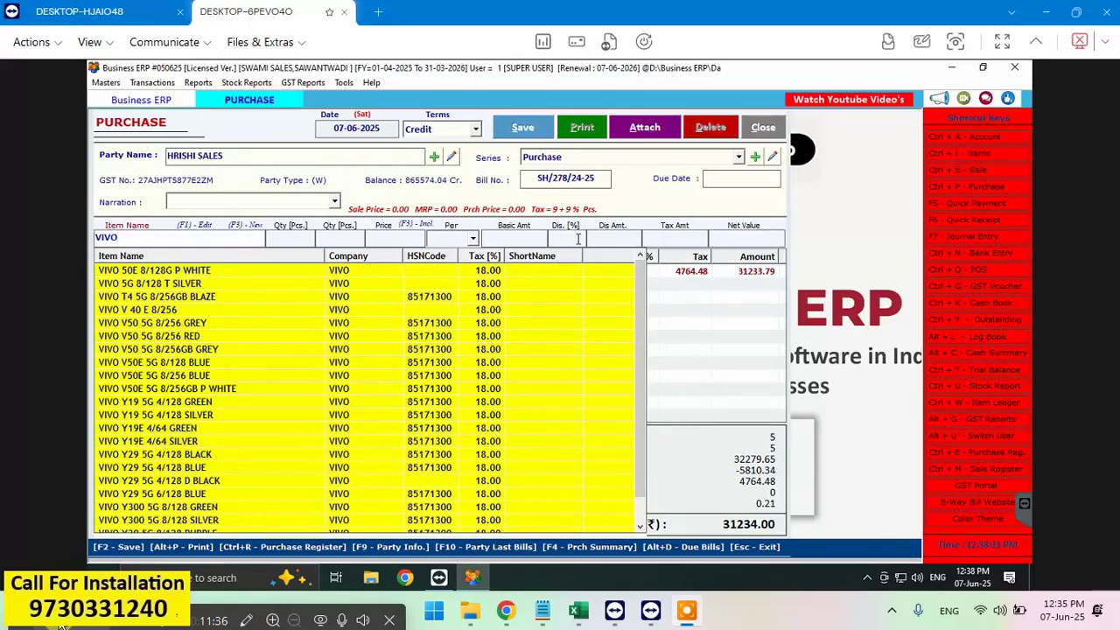
text(Y1)
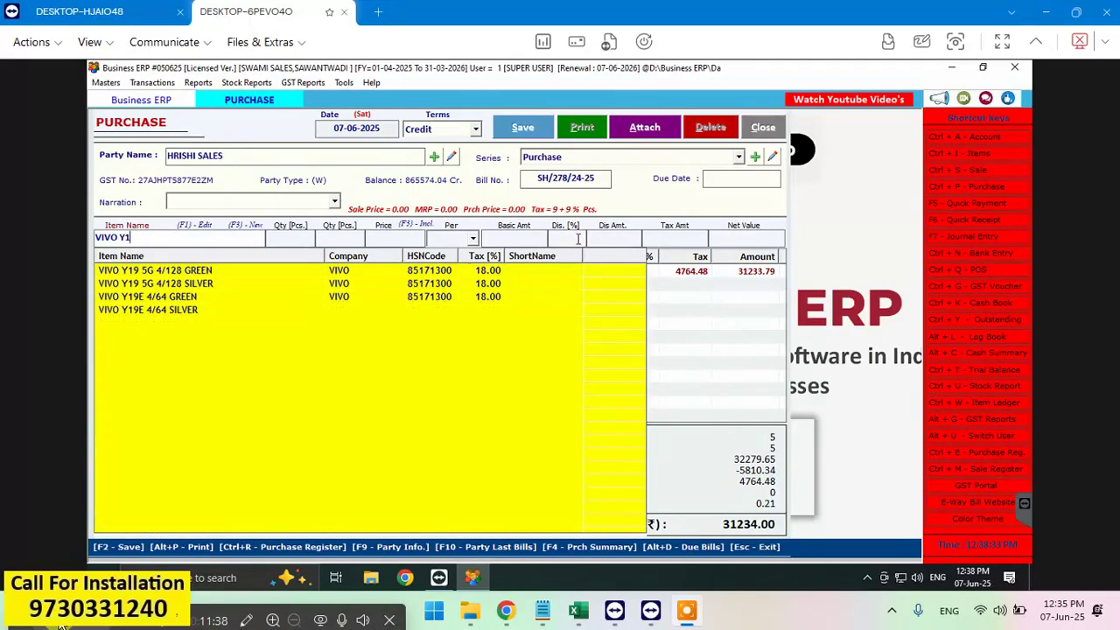
text(9)
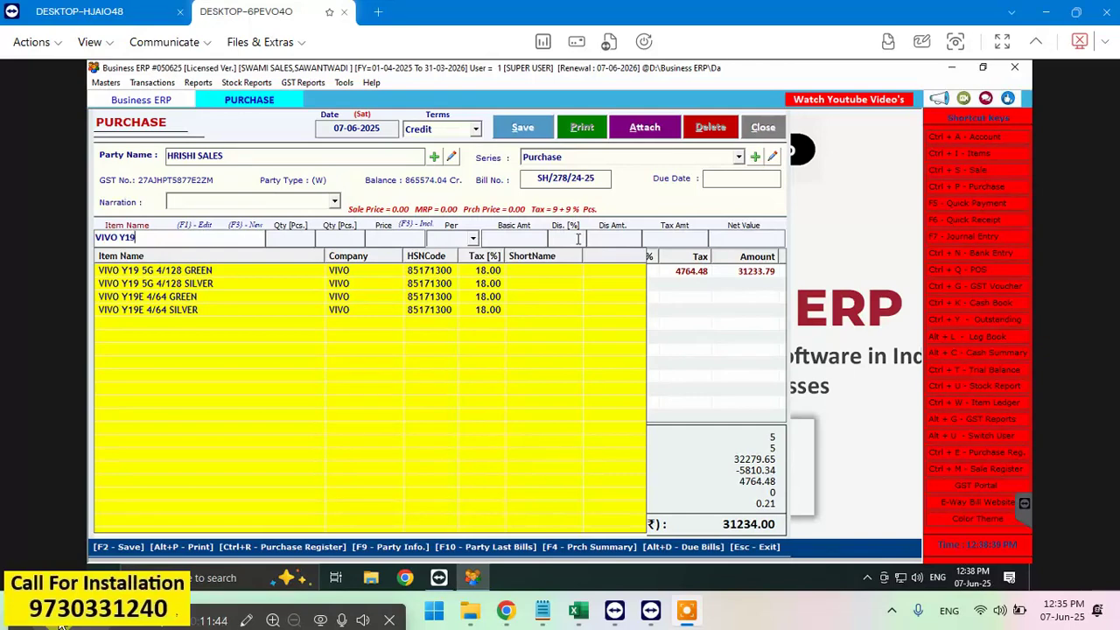
click(229, 284)
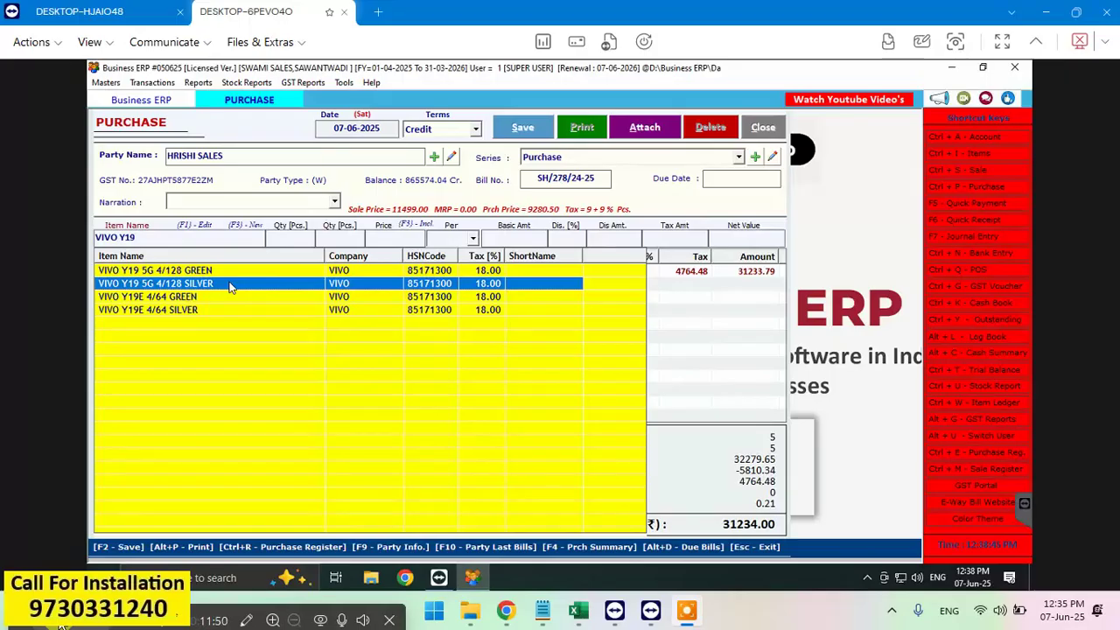
key(Return)
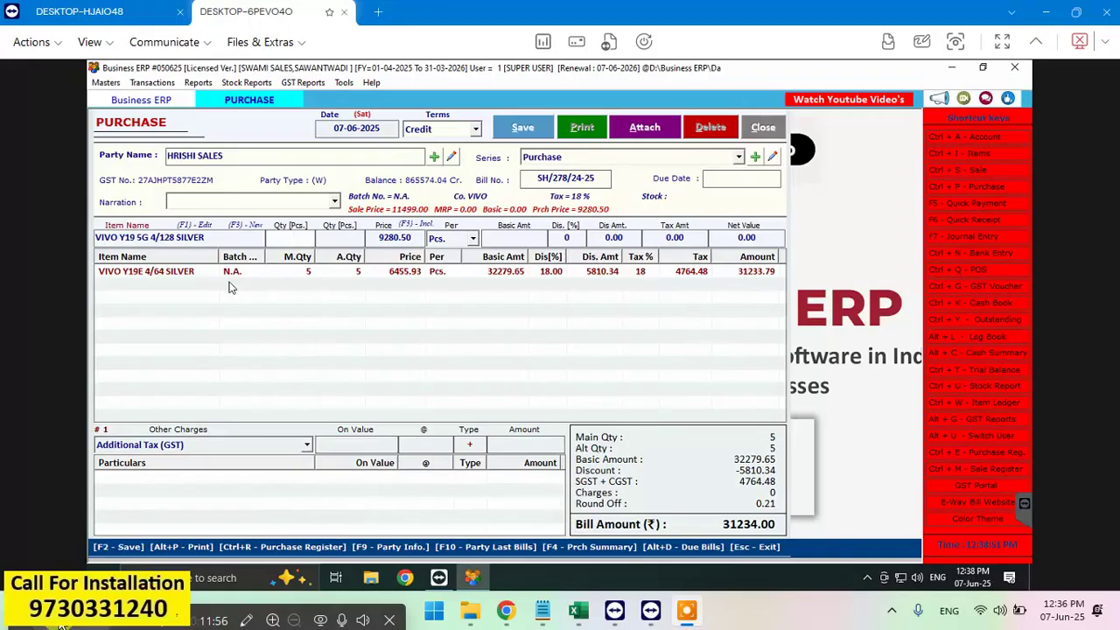
Step: Set quantity 2 on the VIVO Y19 5G 4/128 SILVER line and enter its IMEI numbers
text(2)
key(Return)
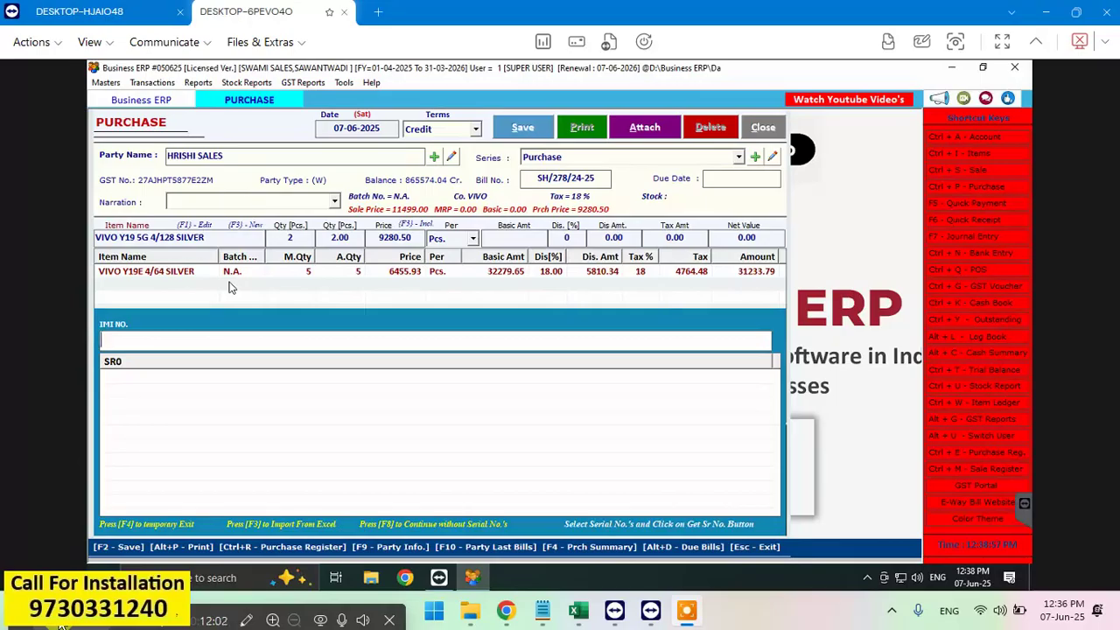
text(8644)
text(660721143)
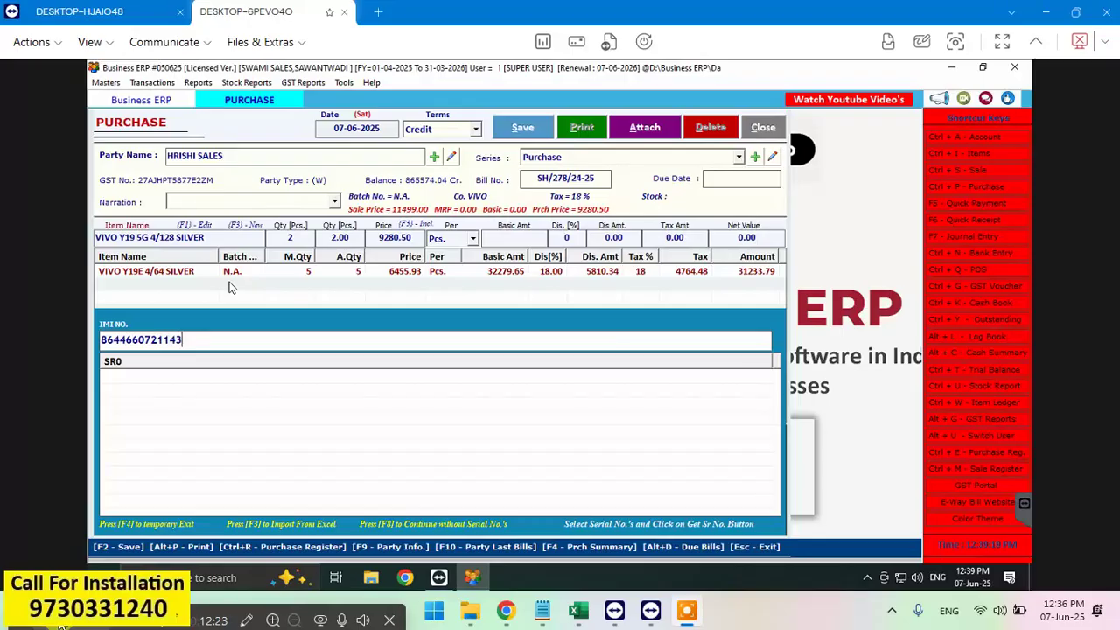
text(15)
key(Return)
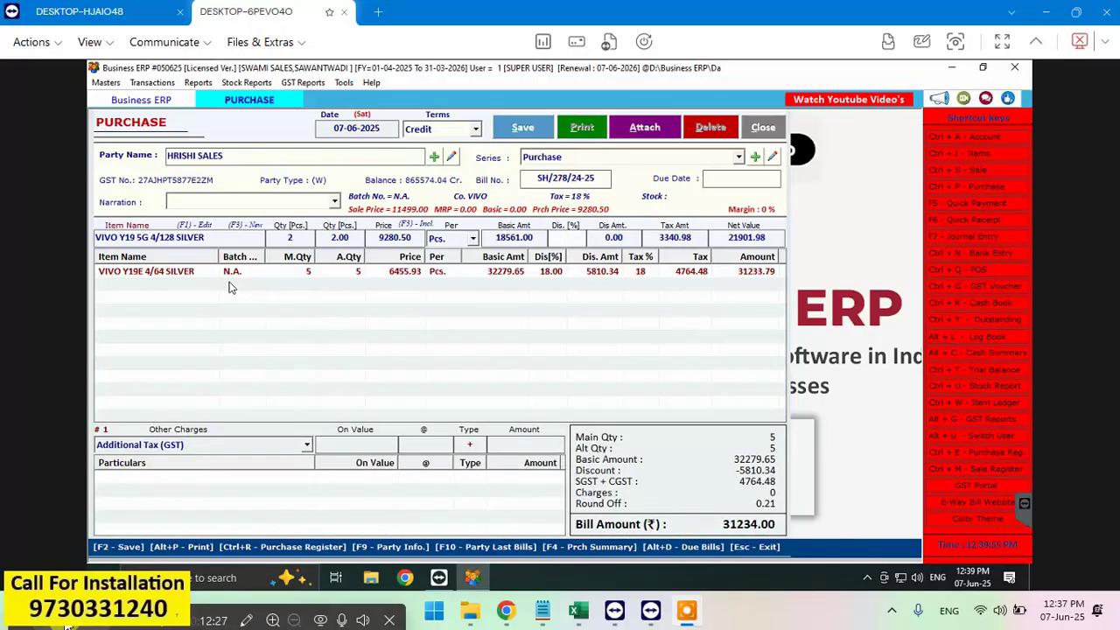
Step: Apply an 18% discount and add the VIVO Y19 line, bringing the bill total to 49193.00
text(18)
key(Return)
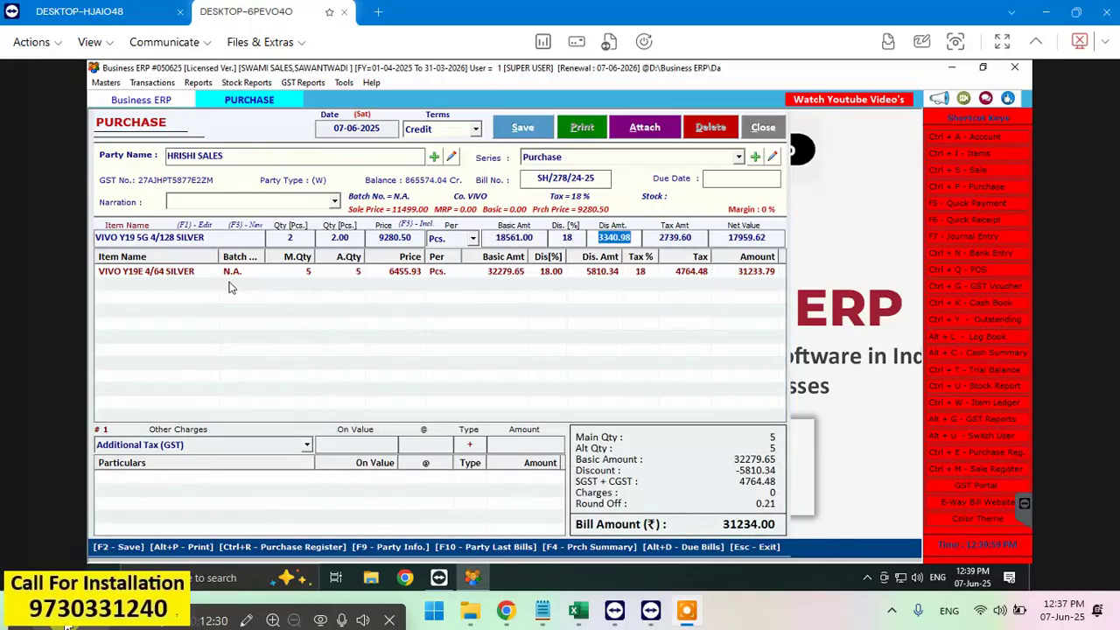
key(Return)
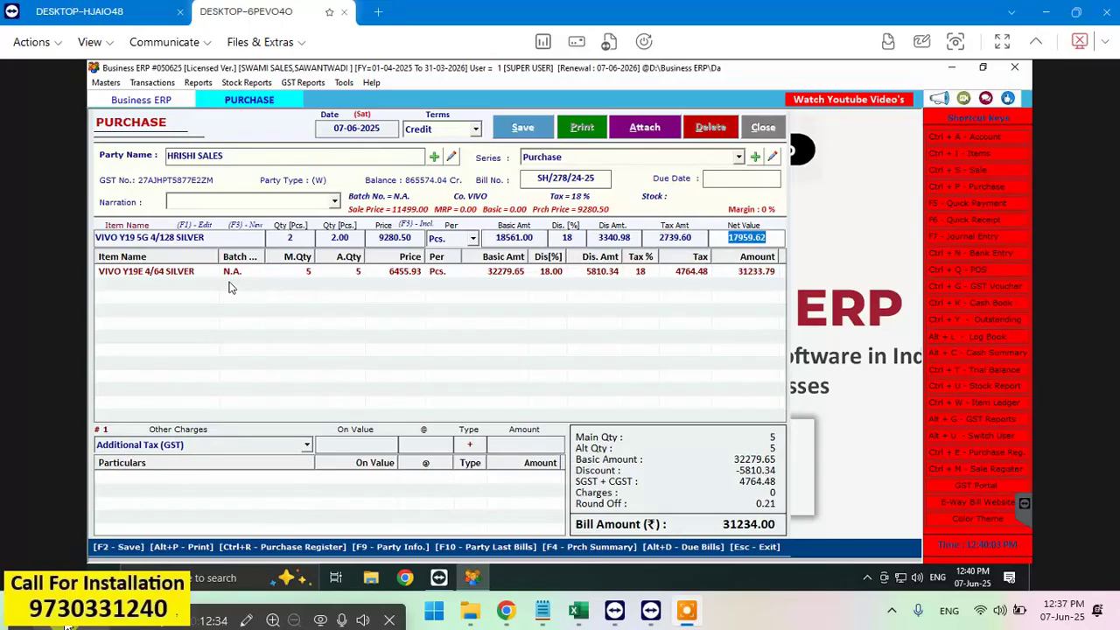
key(Return)
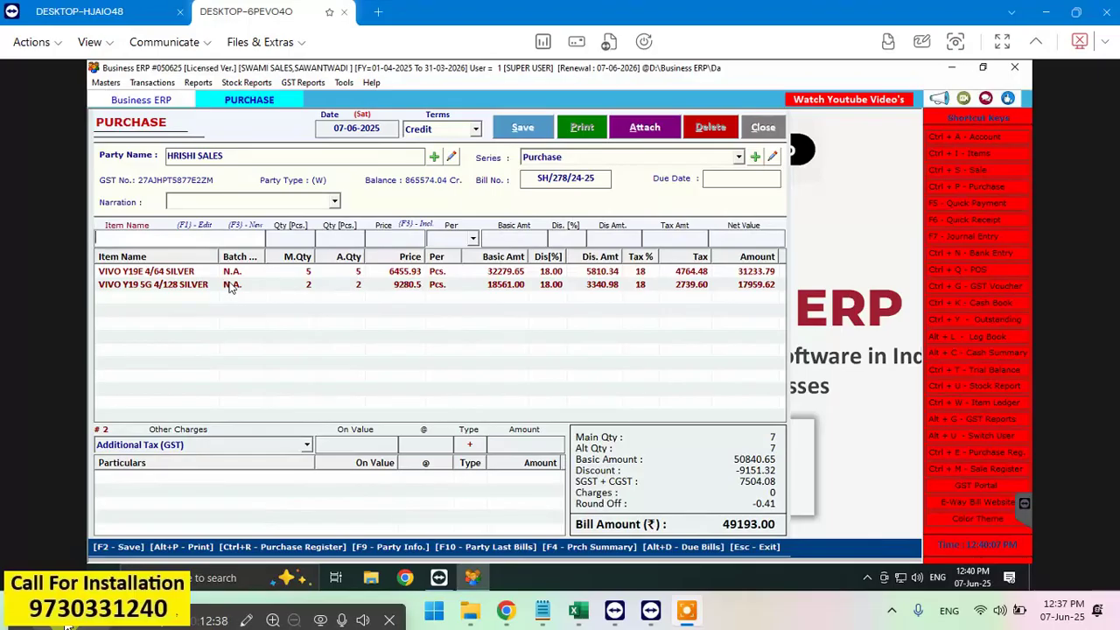
Step: Search 'VIVO Y39' and pick VIVO Y39 5G 8/256 BLUE (15333.90) for the third item row
text(VI)
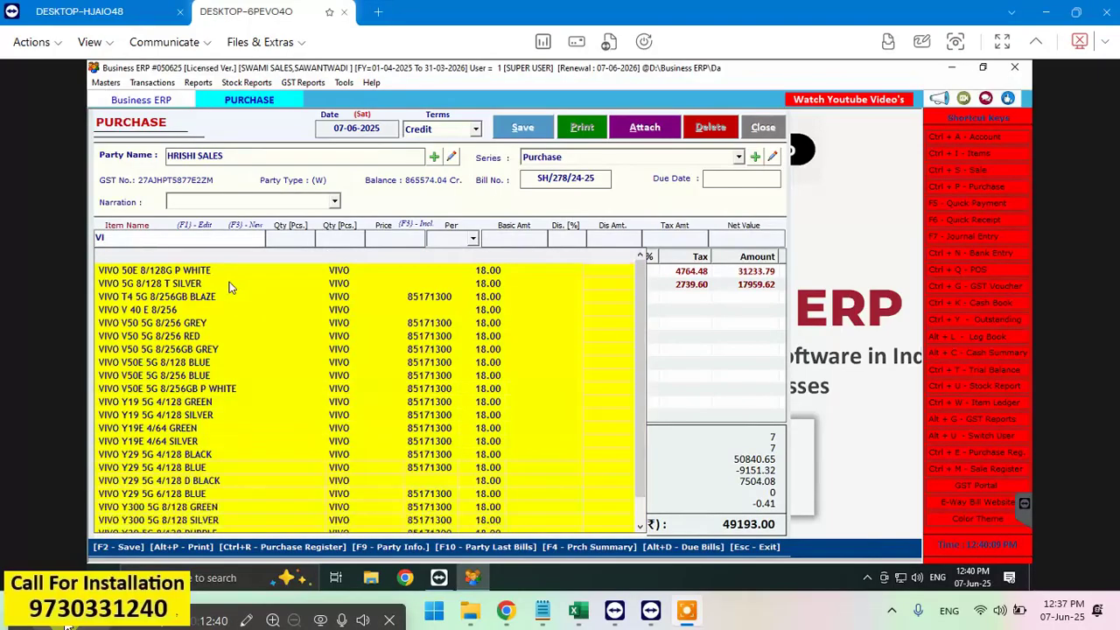
text(VO)
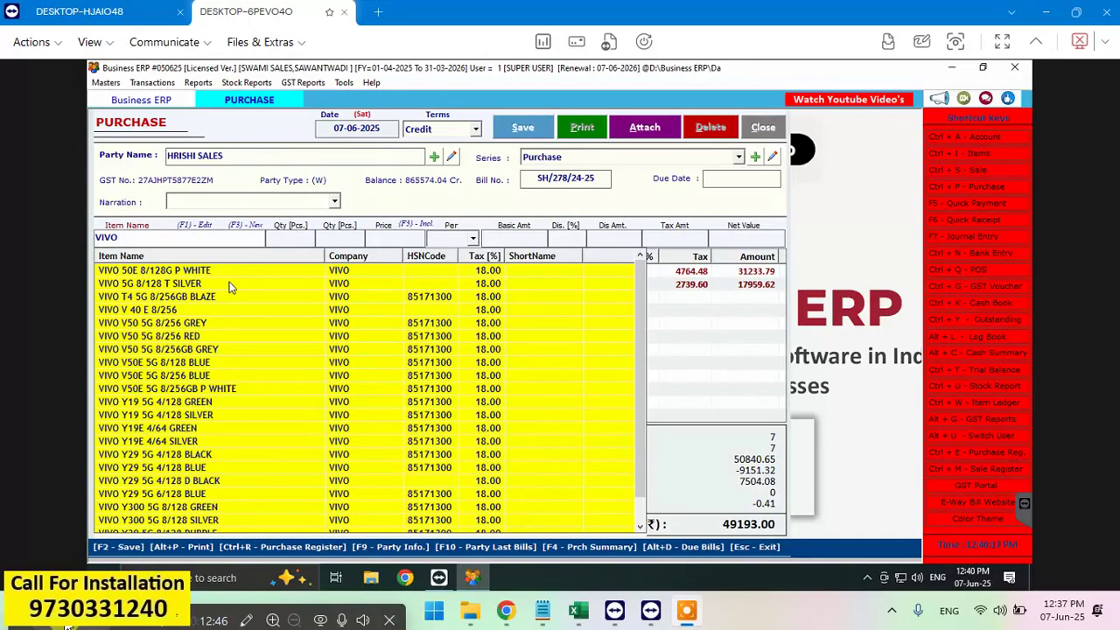
text(Y3)
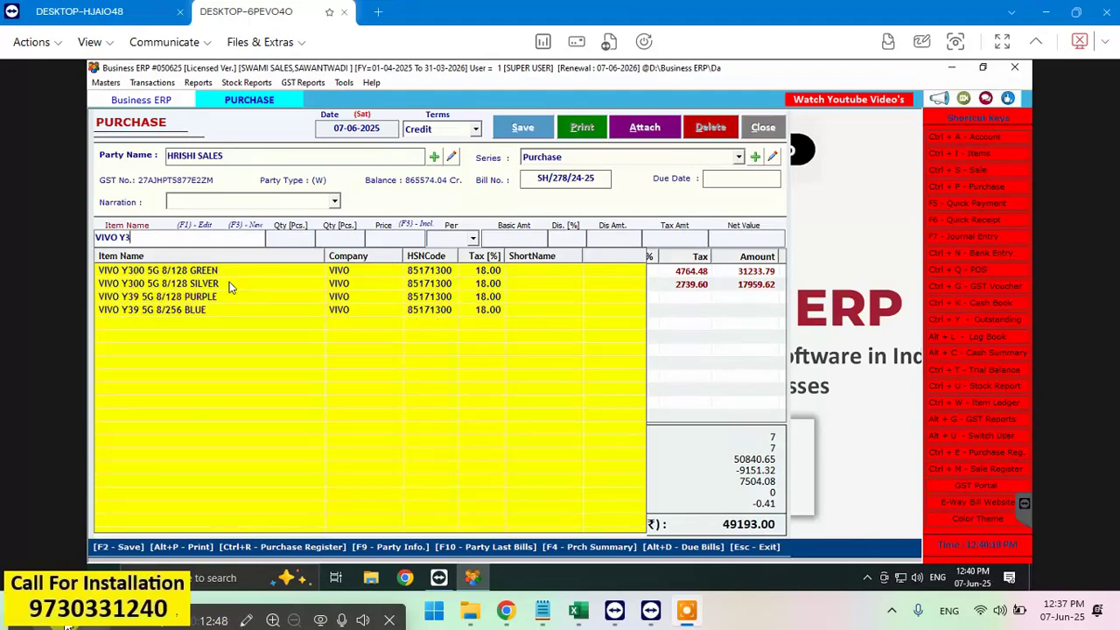
text(9)
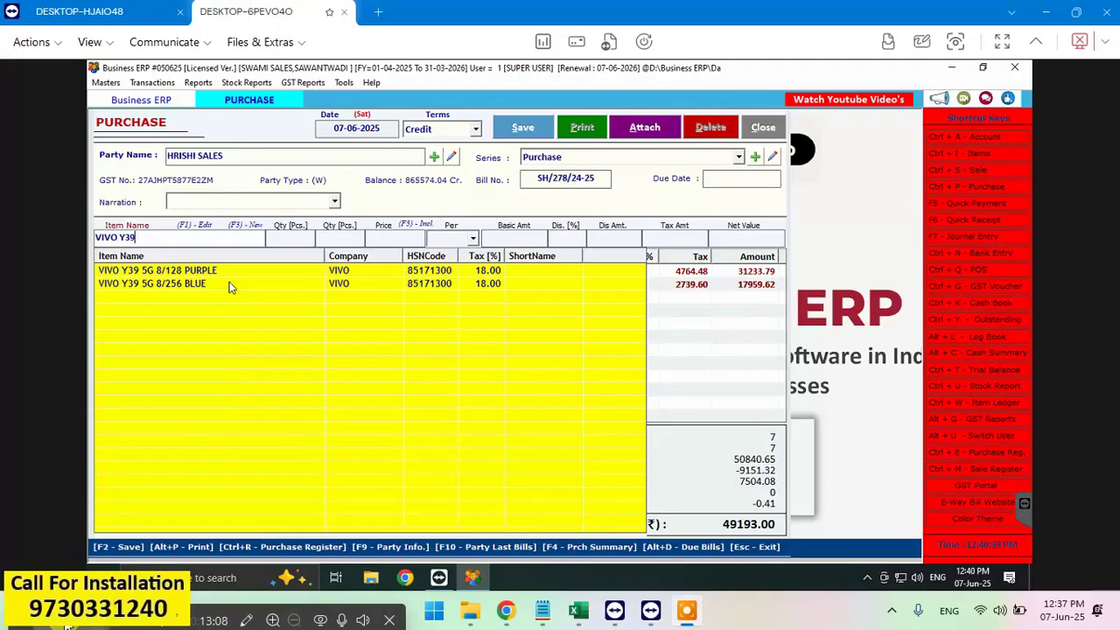
double_click(230, 286)
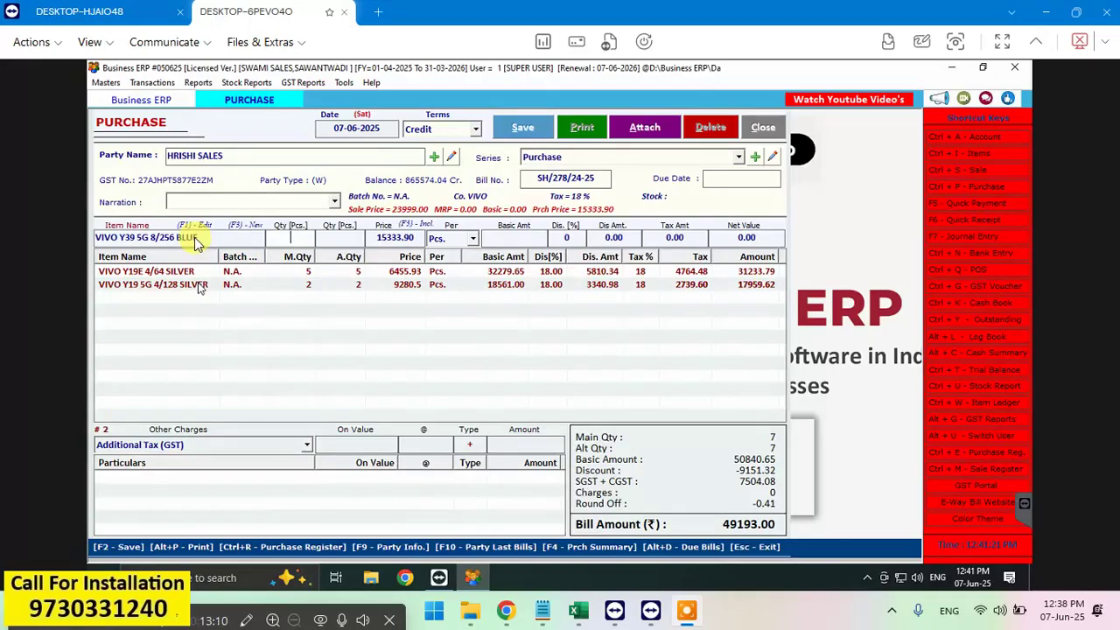
key(BackSpace)
key(BackSpace)
key(BackSpace)
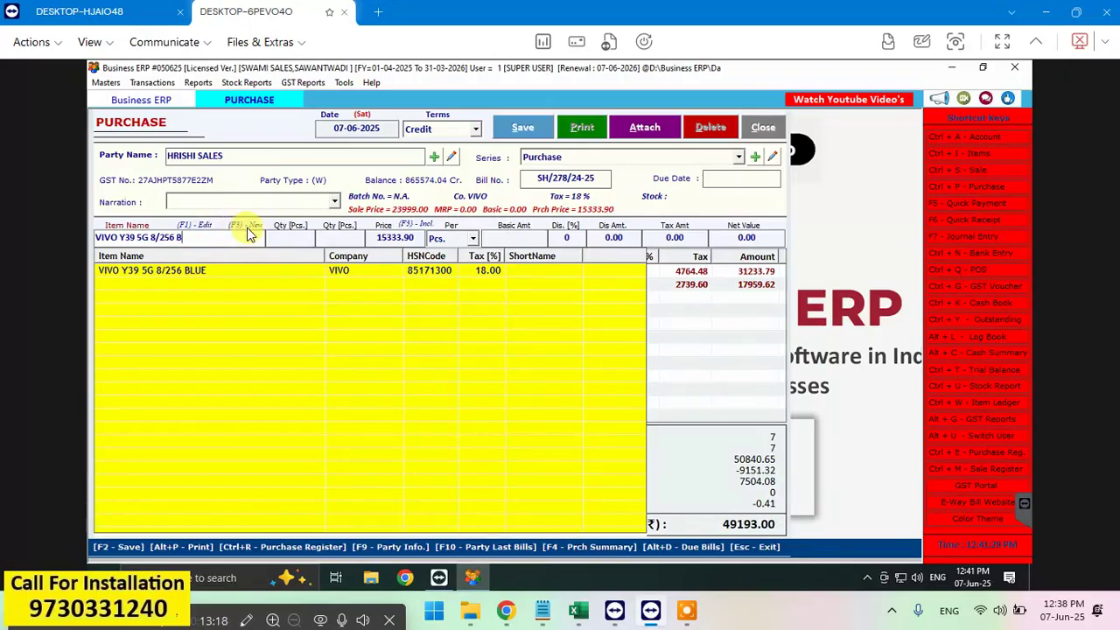
key(F3)
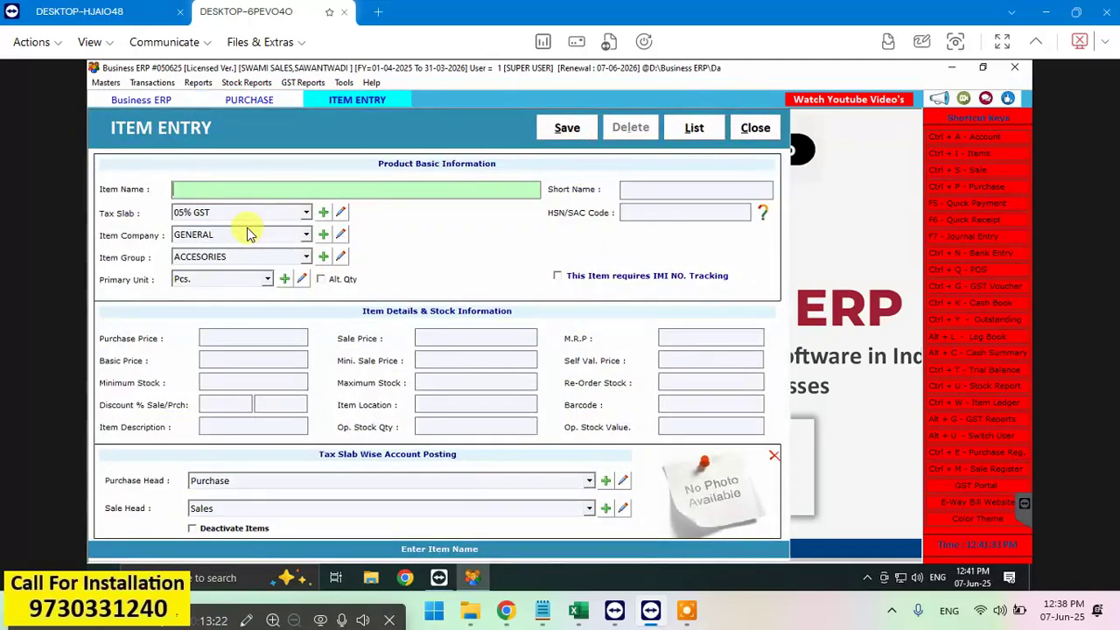
click(755, 138)
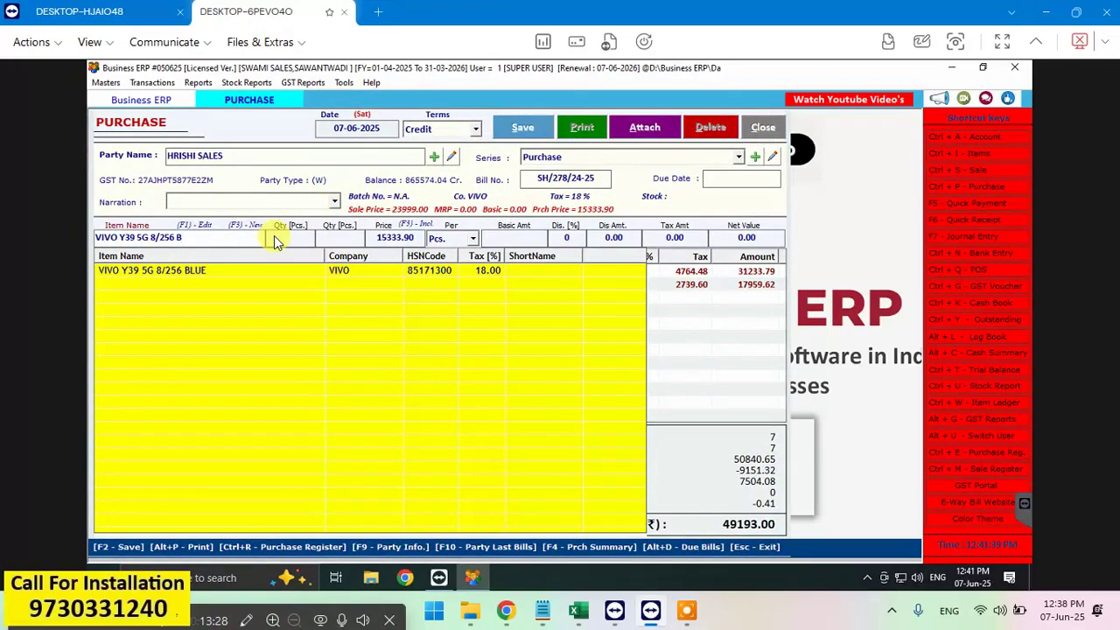
key(Down)
key(Return)
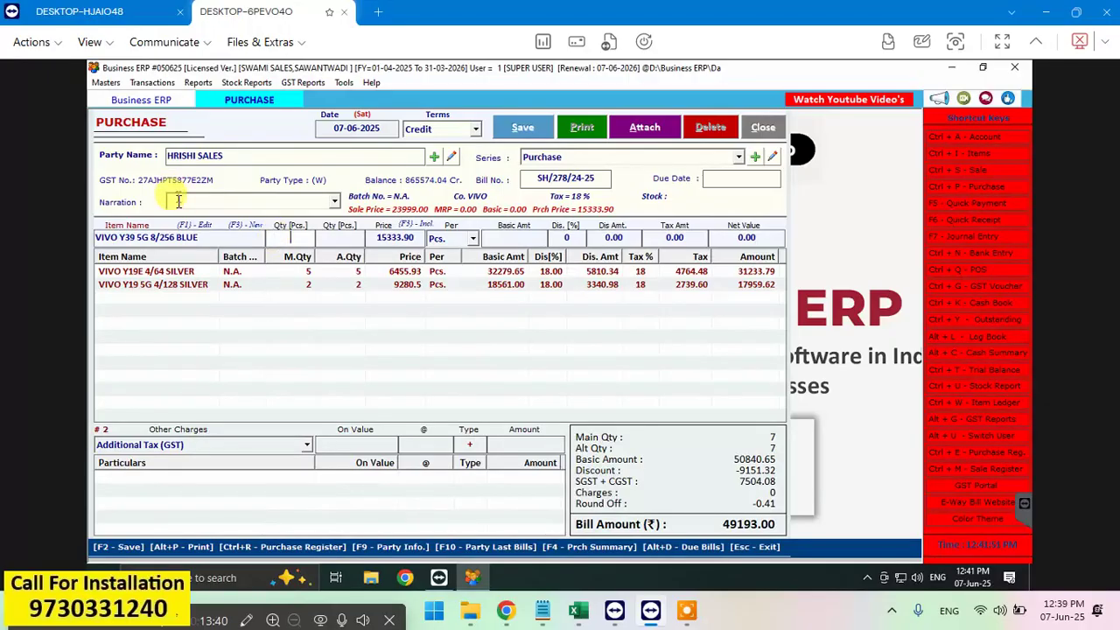
click(220, 240)
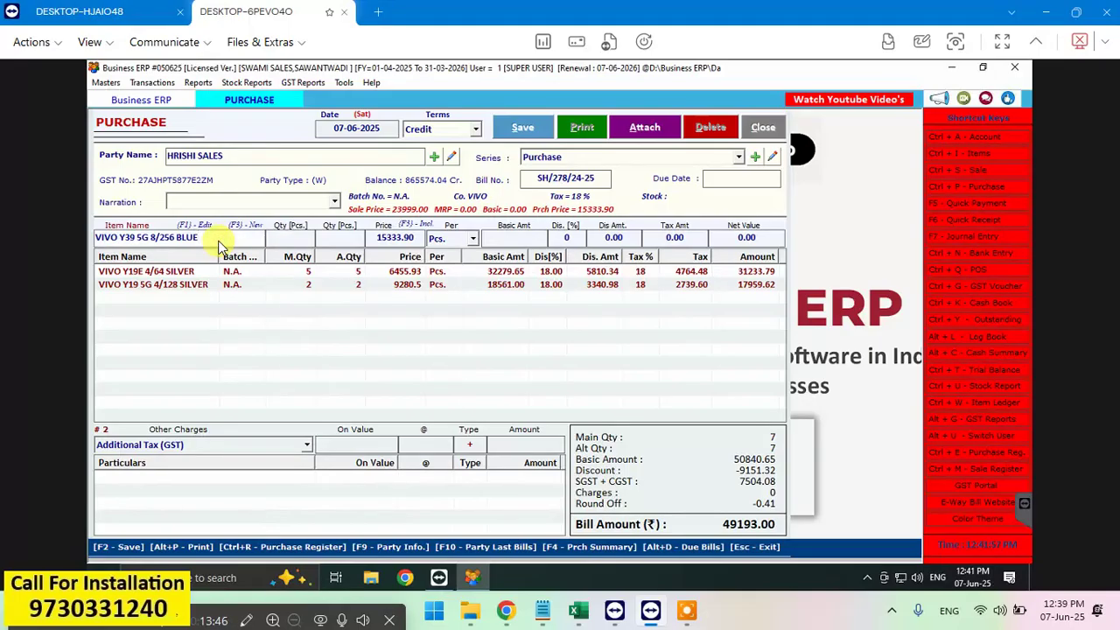
key(F1)
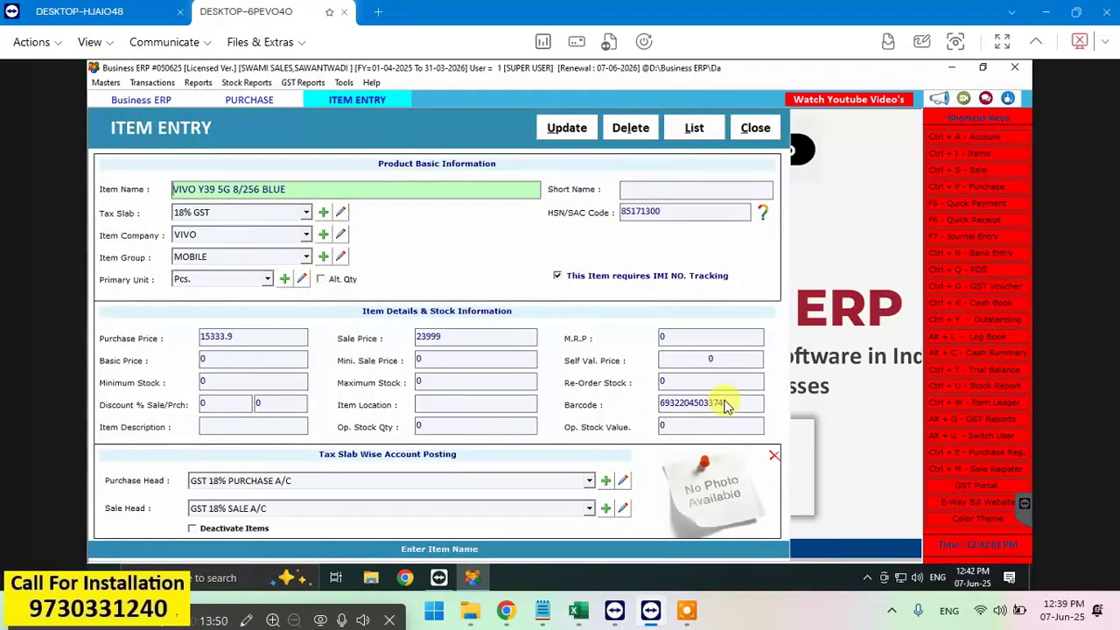
click(750, 133)
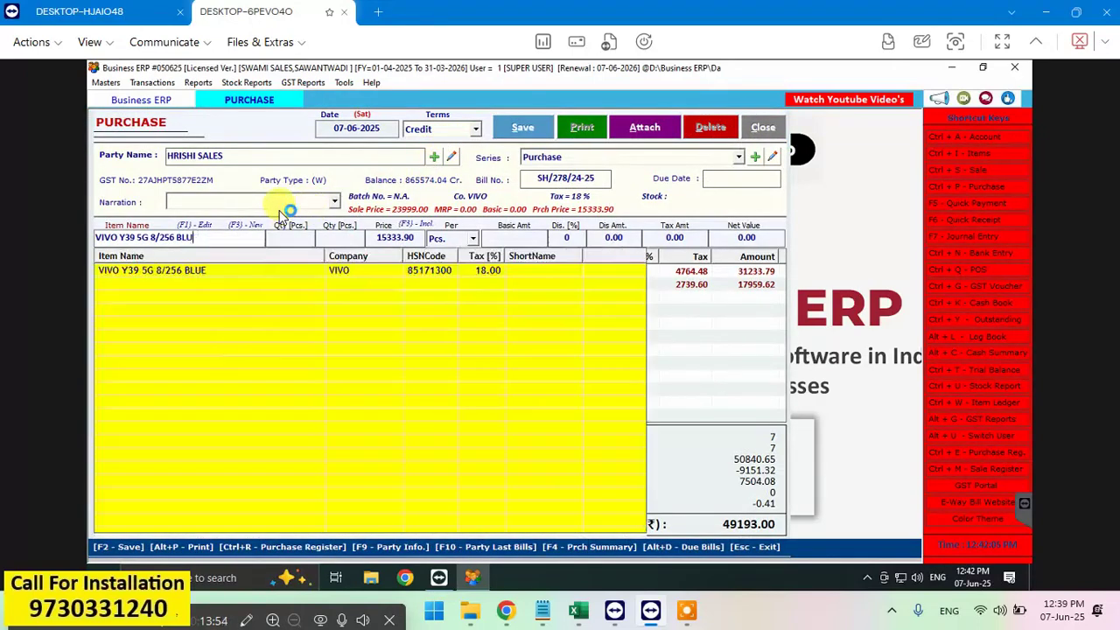
key(BackSpace)
key(BackSpace)
key(BackSpace)
key(BackSpace)
key(BackSpace)
key(BackSpace)
key(BackSpace)
key(BackSpace)
key(BackSpace)
key(BackSpace)
key(BackSpace)
key(BackSpace)
key(BackSpace)
key(BackSpace)
key(BackSpace)
key(BackSpace)
key(BackSpace)
key(BackSpace)
key(BackSpace)
key(BackSpace)
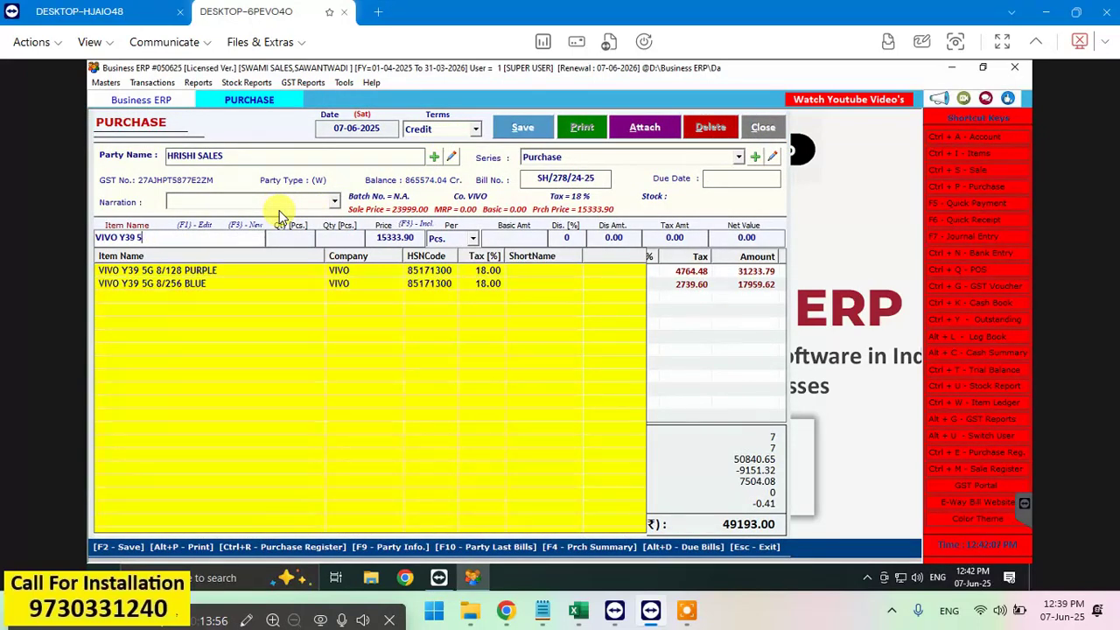
key(BackSpace)
key(BackSpace)
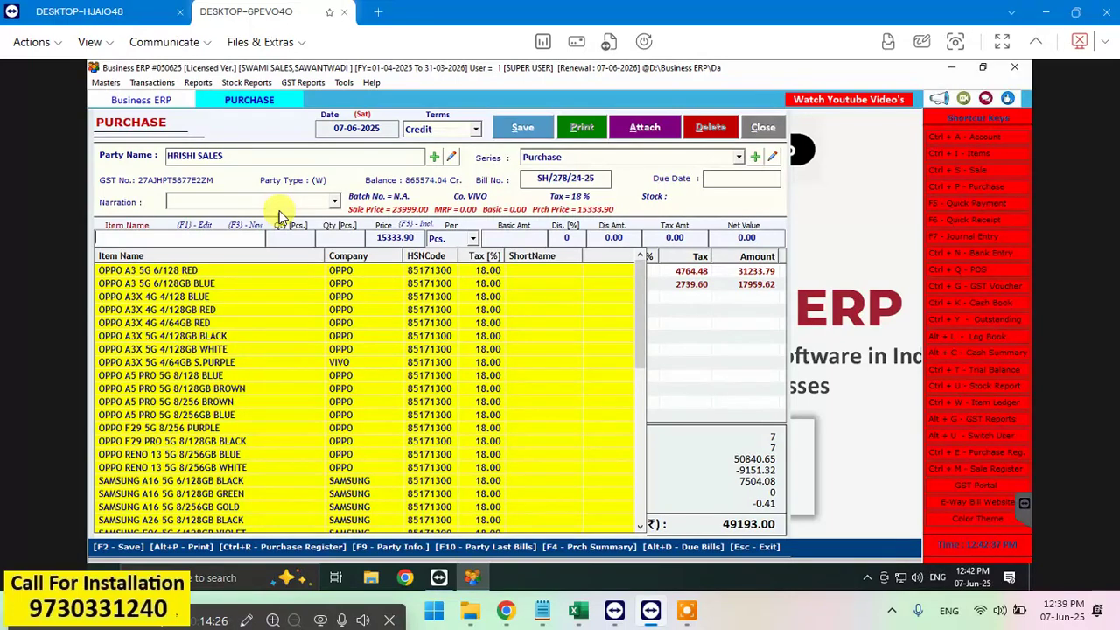
text(6932204503343)
key(Return)
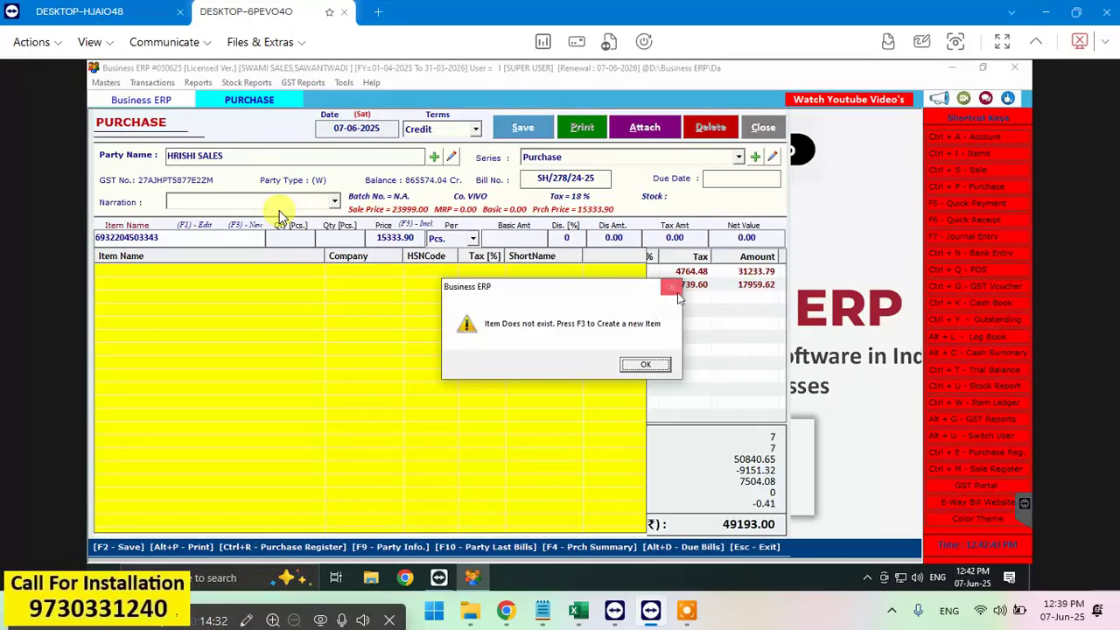
click(646, 364)
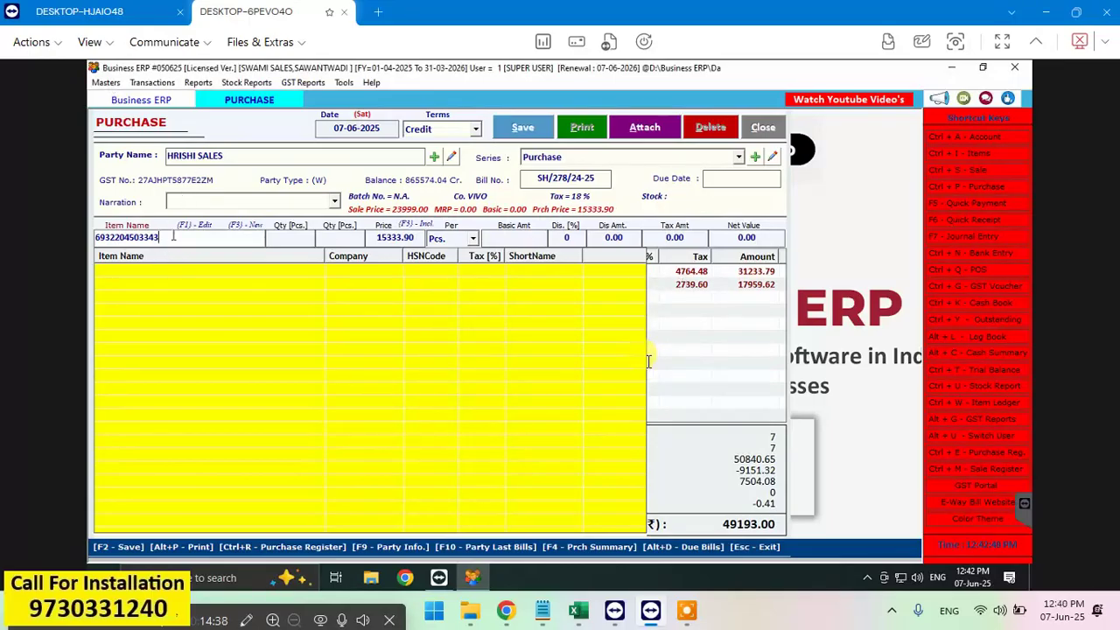
Step: Search 'VIVO Y39' again and select VIVO Y39 5G 8/256 BLUE at 15333.90
key(BackSpace)
key(BackSpace)
key(BackSpace)
key(BackSpace)
key(BackSpace)
key(BackSpace)
key(BackSpace)
key(BackSpace)
key(BackSpace)
key(BackSpace)
key(BackSpace)
key(BackSpace)
key(BackSpace)
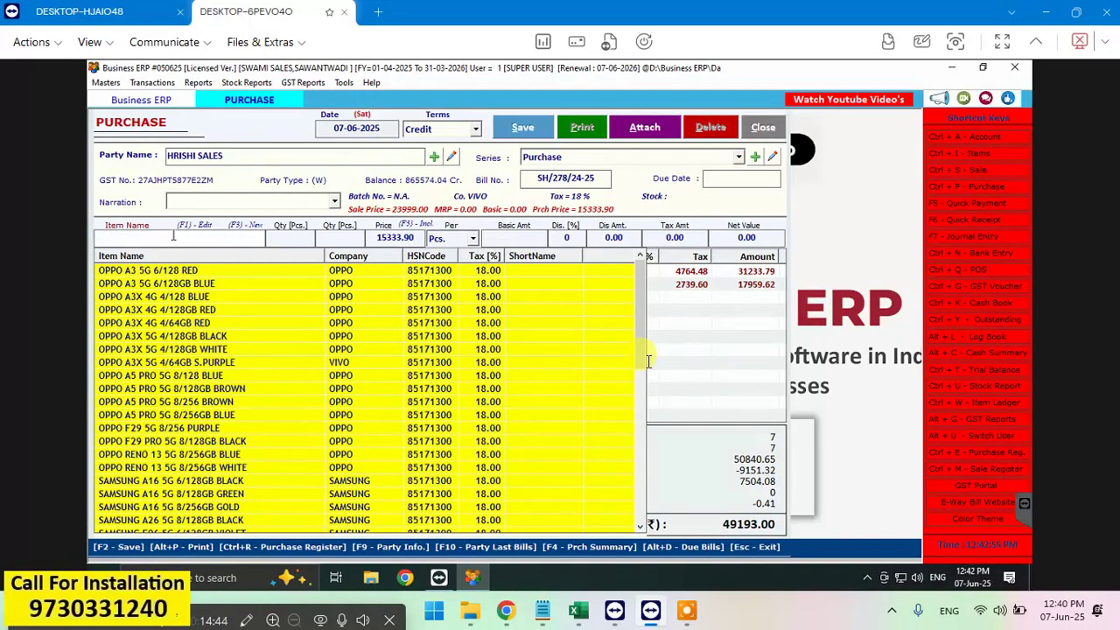
text(VIVO)
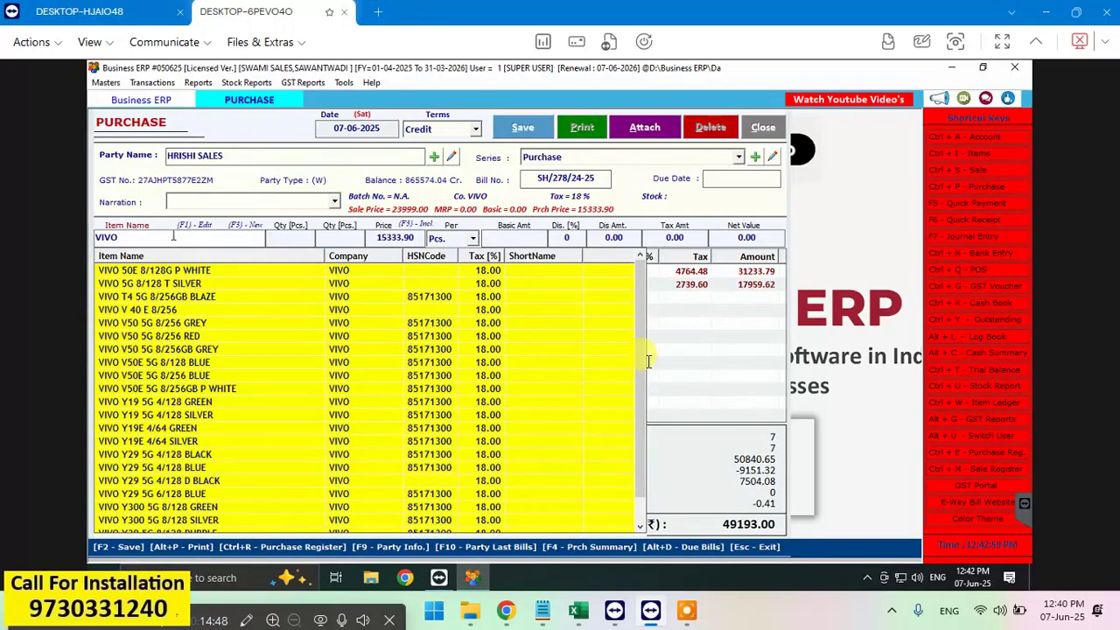
text( Y39)
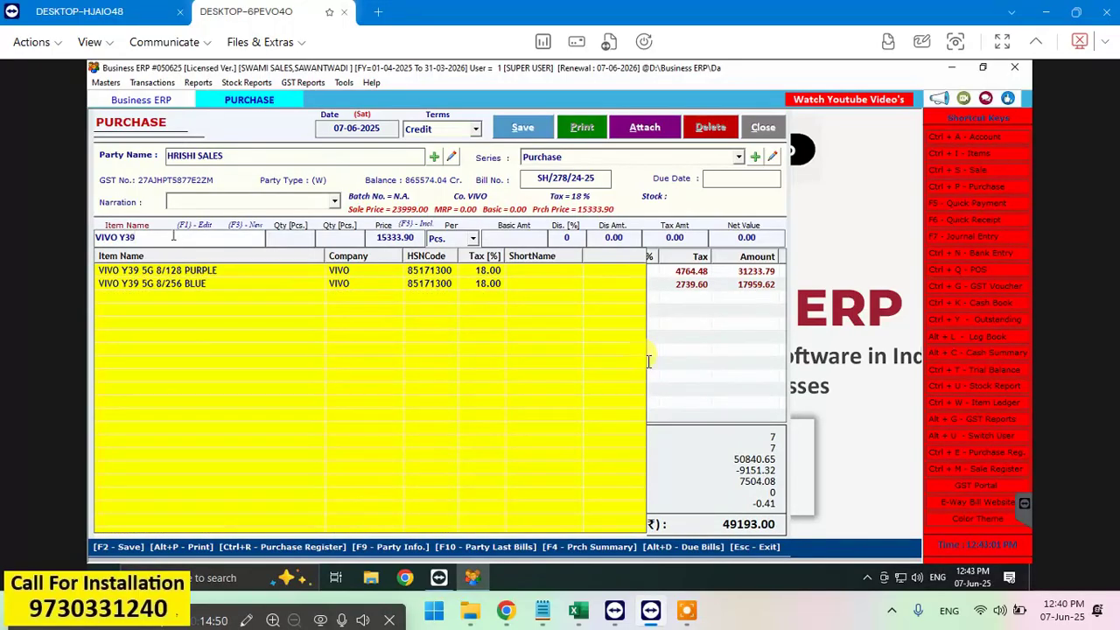
key(Down)
key(Down)
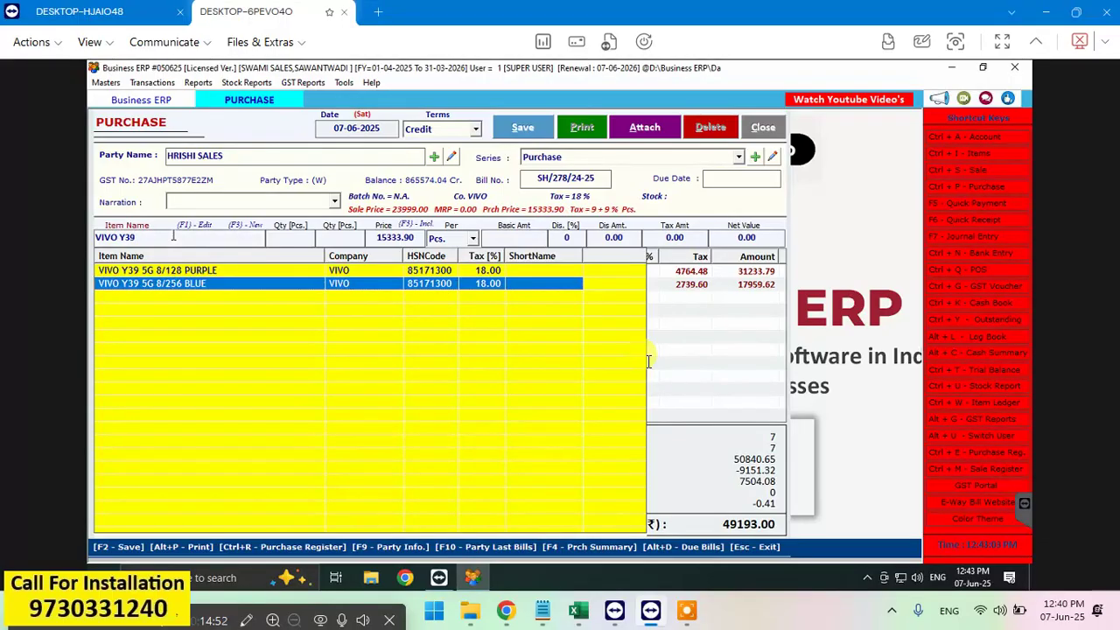
click(649, 360)
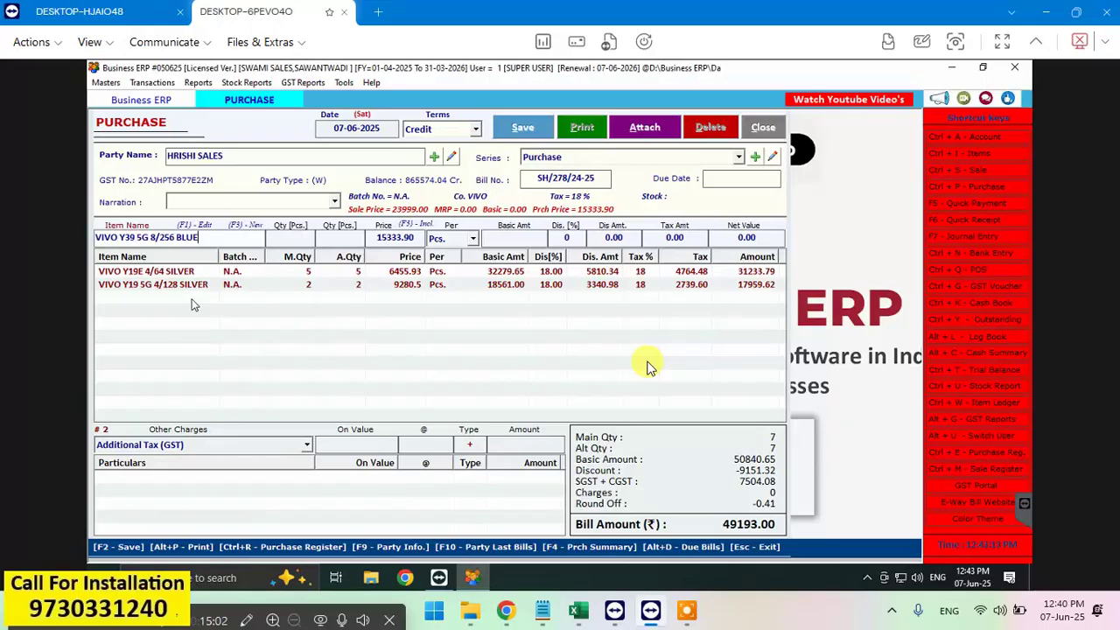
key(F3)
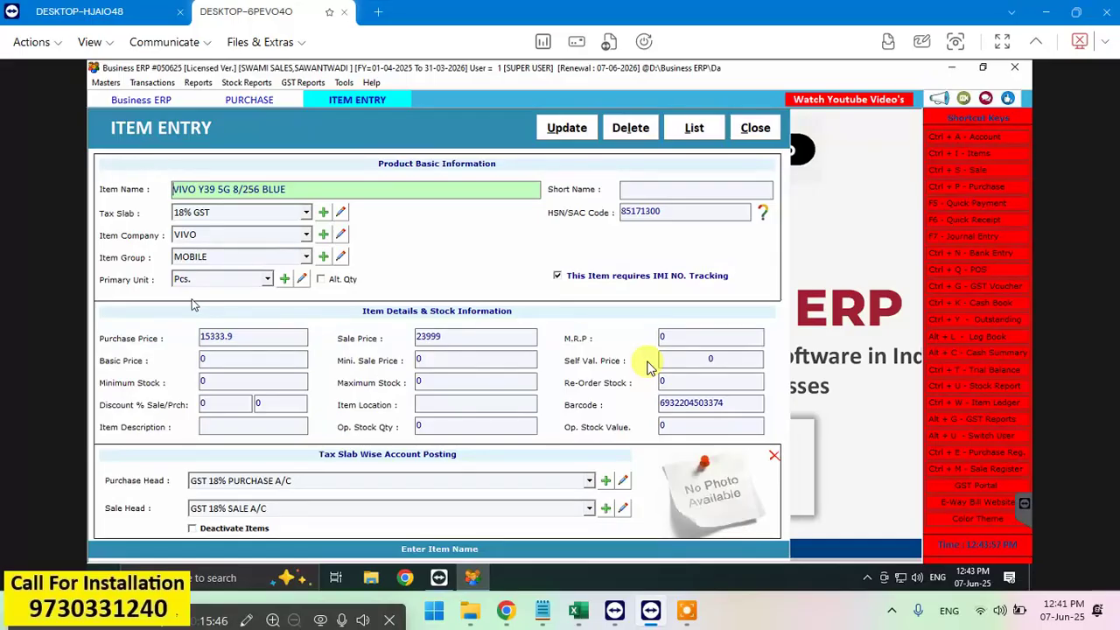
click(732, 405)
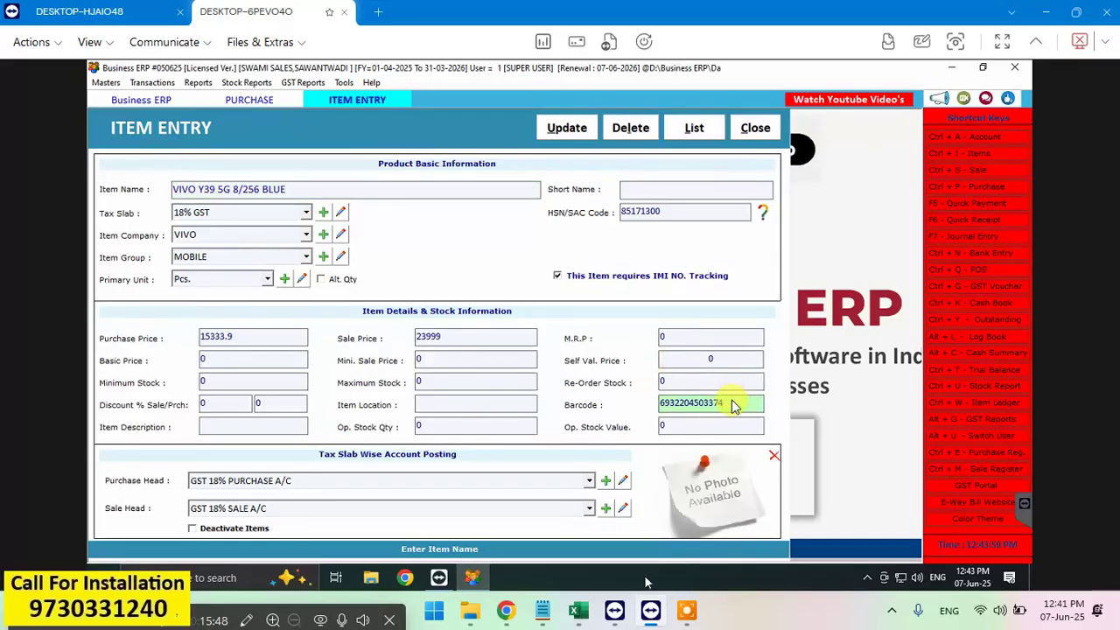
key(shift+Left)
key(shift+Left)
key(shift+Left)
key(shift+Left)
key(shift+Left)
key(shift+Left)
key(shift+Home)
key(ctrl+c)
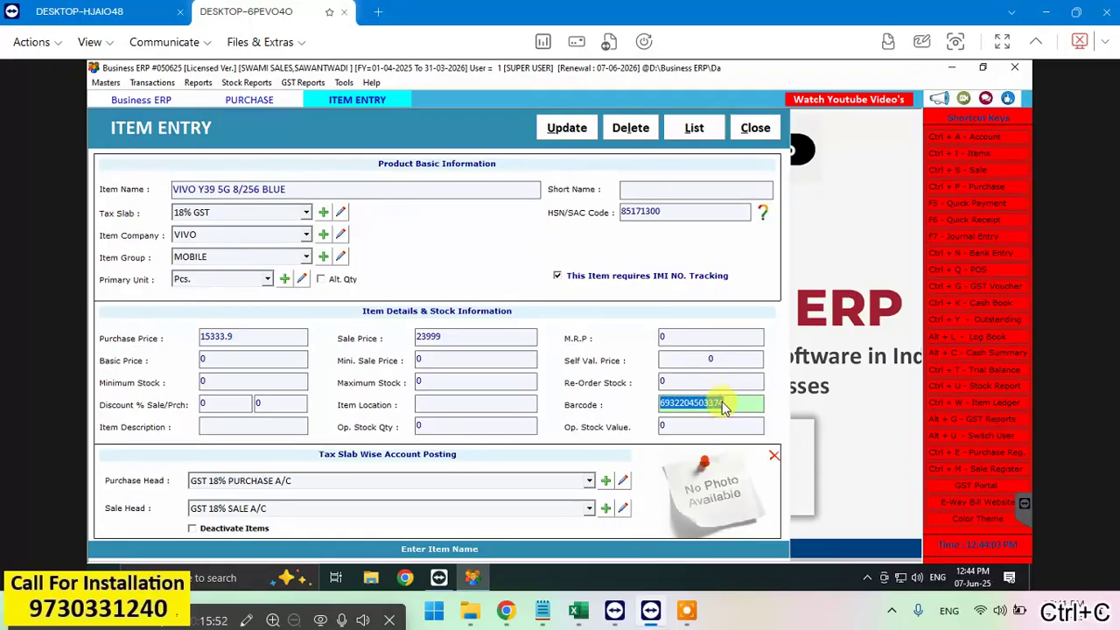
click(752, 128)
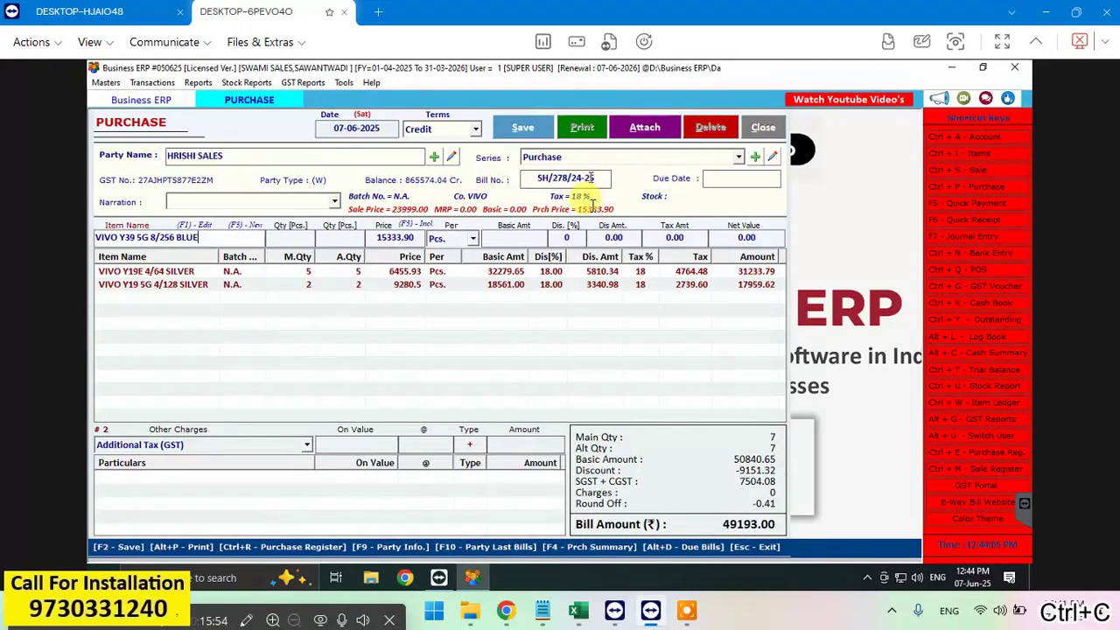
Step: Load VIVO Y39 5G 8/256 BLUE from the pasted barcode and set quantity 2
key(BackSpace)
key(BackSpace)
key(BackSpace)
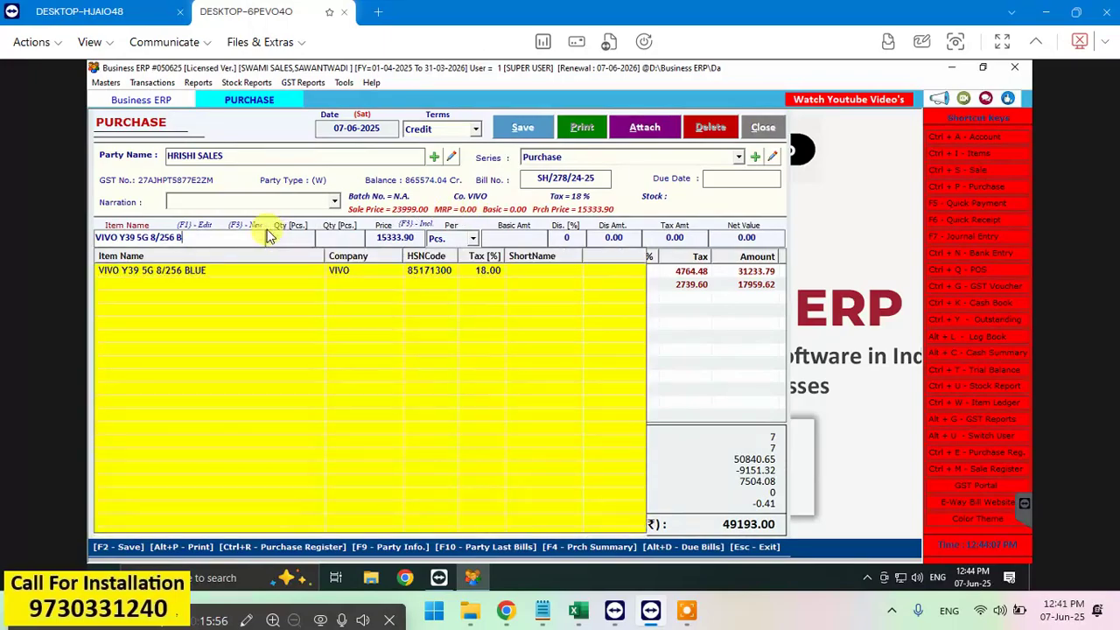
key(BackSpace)
key(BackSpace)
key(BackSpace)
key(BackSpace)
key(BackSpace)
key(BackSpace)
key(BackSpace)
key(BackSpace)
key(BackSpace)
key(BackSpace)
key(BackSpace)
key(BackSpace)
key(BackSpace)
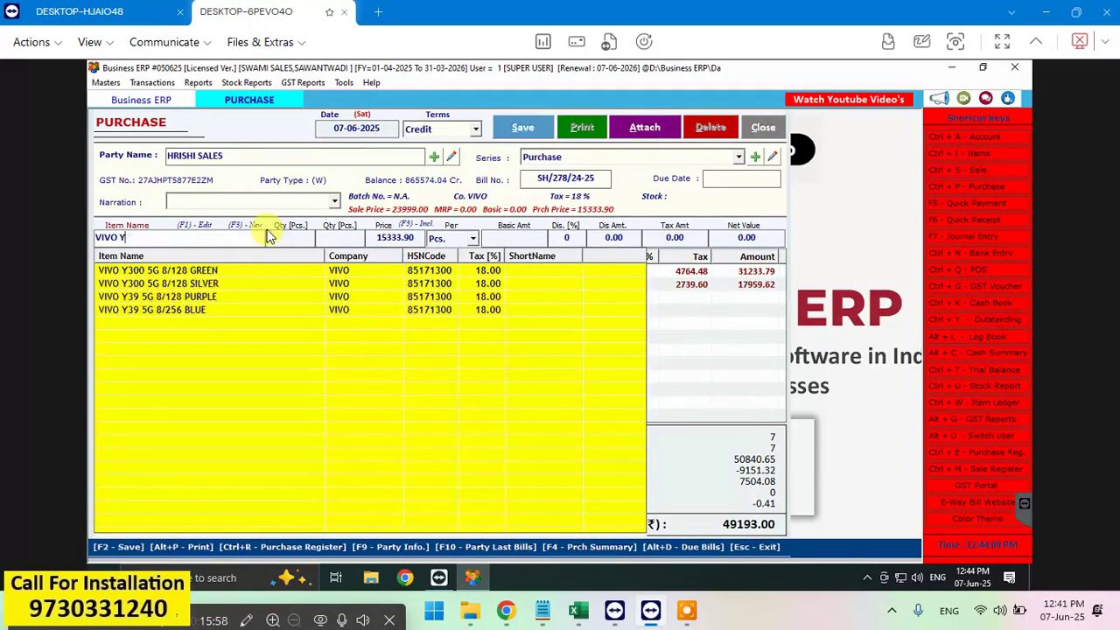
key(BackSpace)
key(BackSpace)
key(BackSpace)
key(BackSpace)
key(BackSpace)
key(BackSpace)
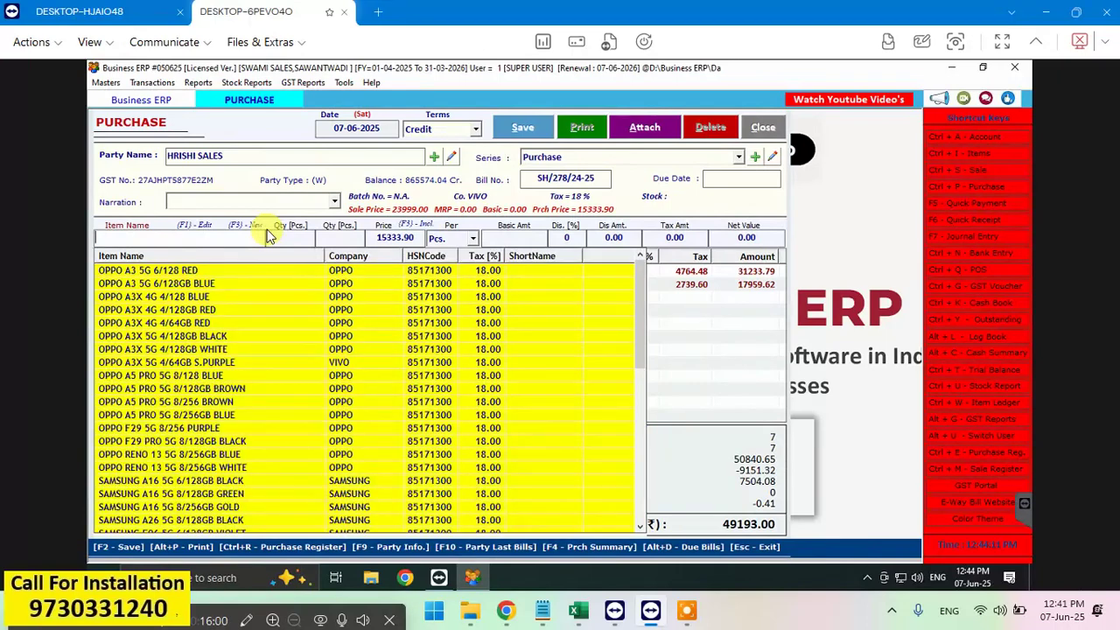
key(ctrl+v)
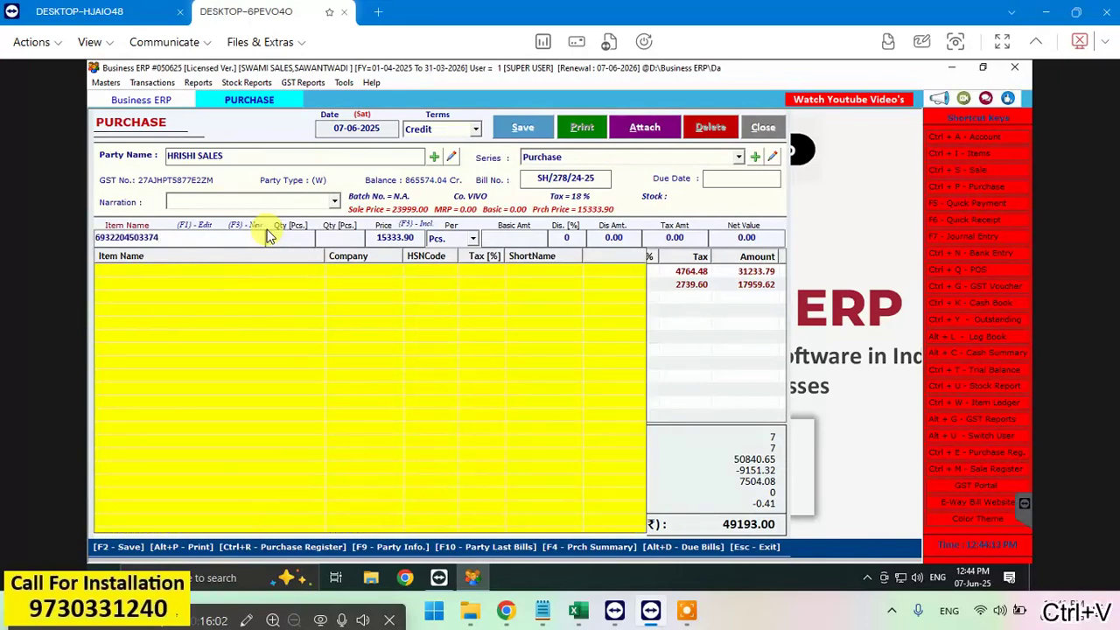
key(Return)
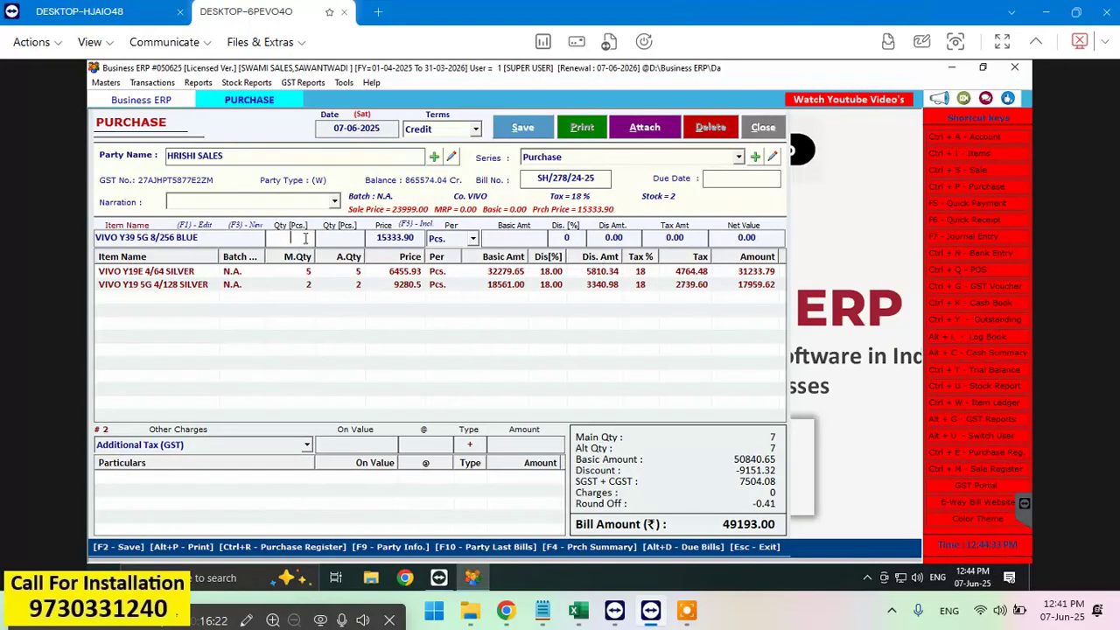
text(2)
key(Return)
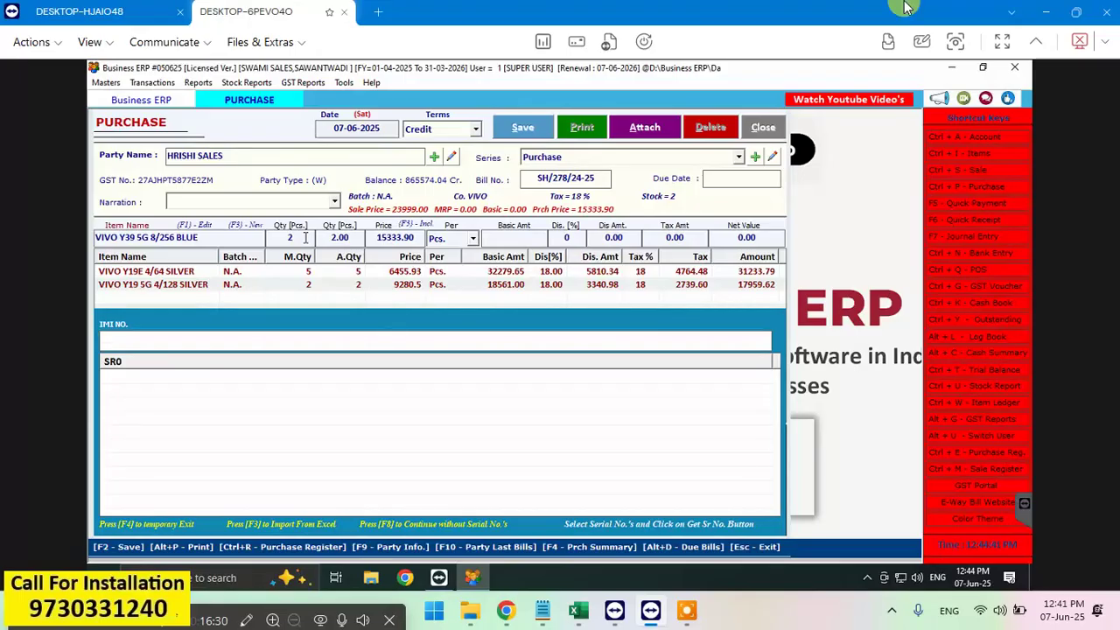
Step: Enter the phone's IMEI number so the line shows 18% discount (5520.20) and net 29674.16
text(86)
text(44)
key(BackSpace)
text(0)
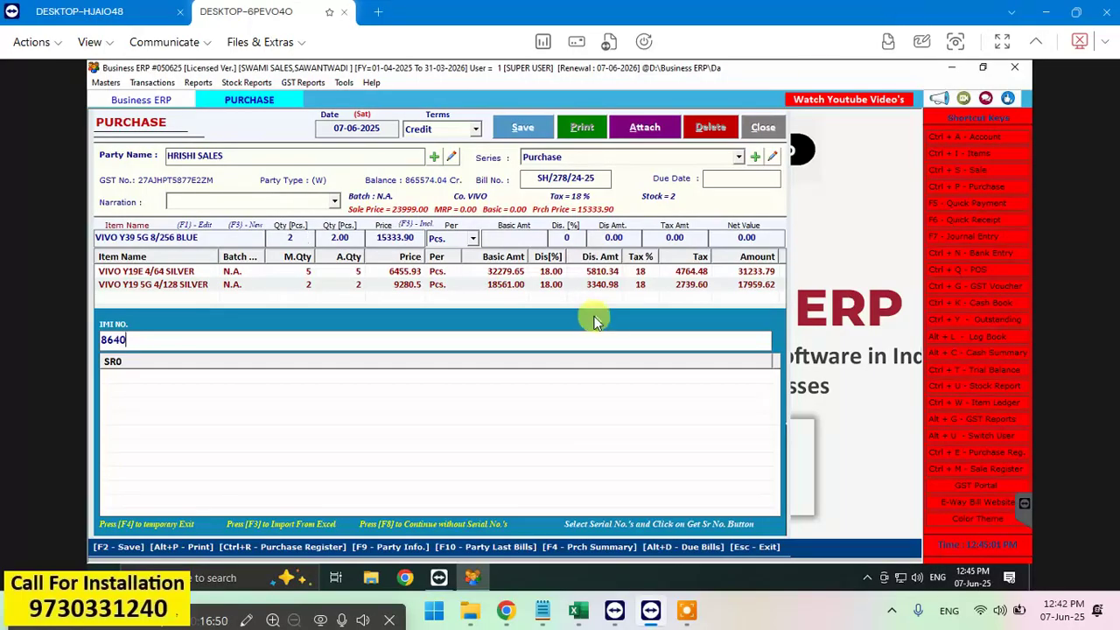
key(F8)
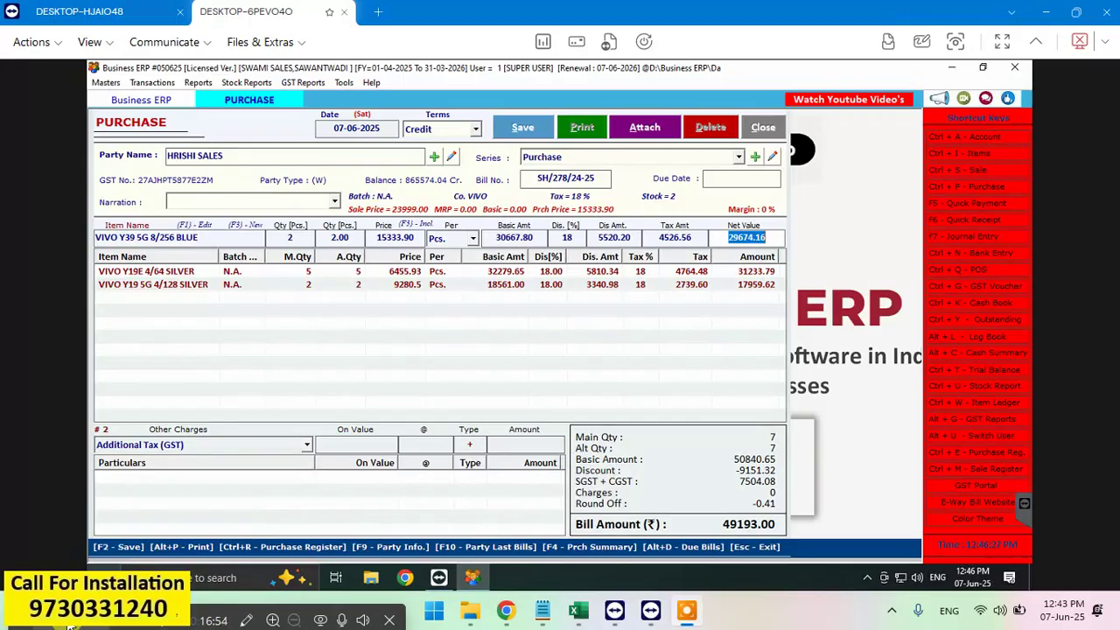
key(Return)
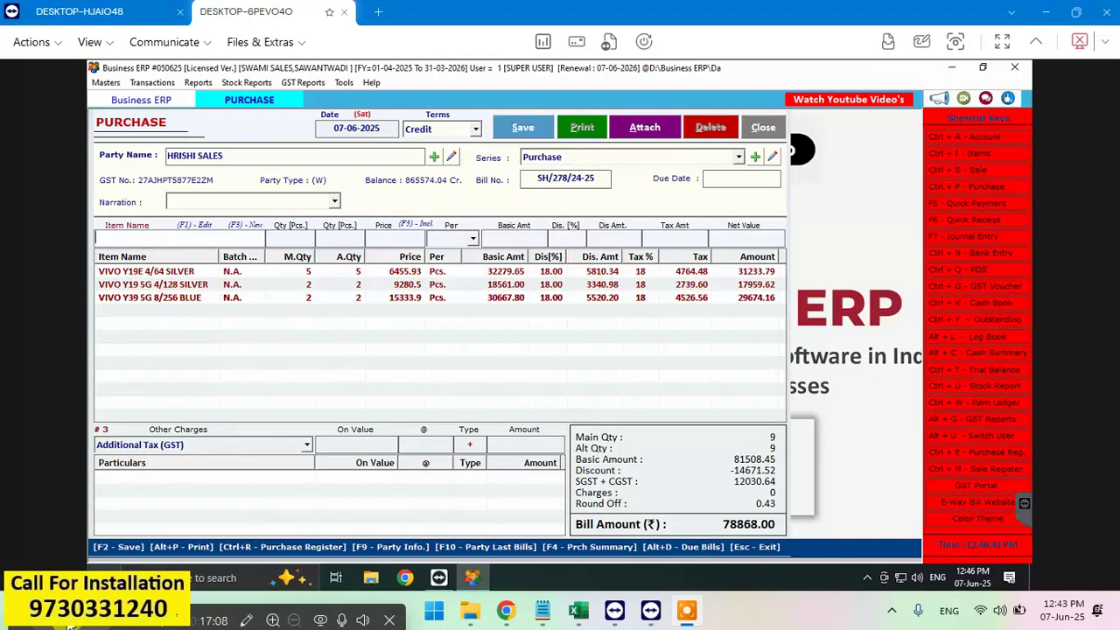
text(VIVO)
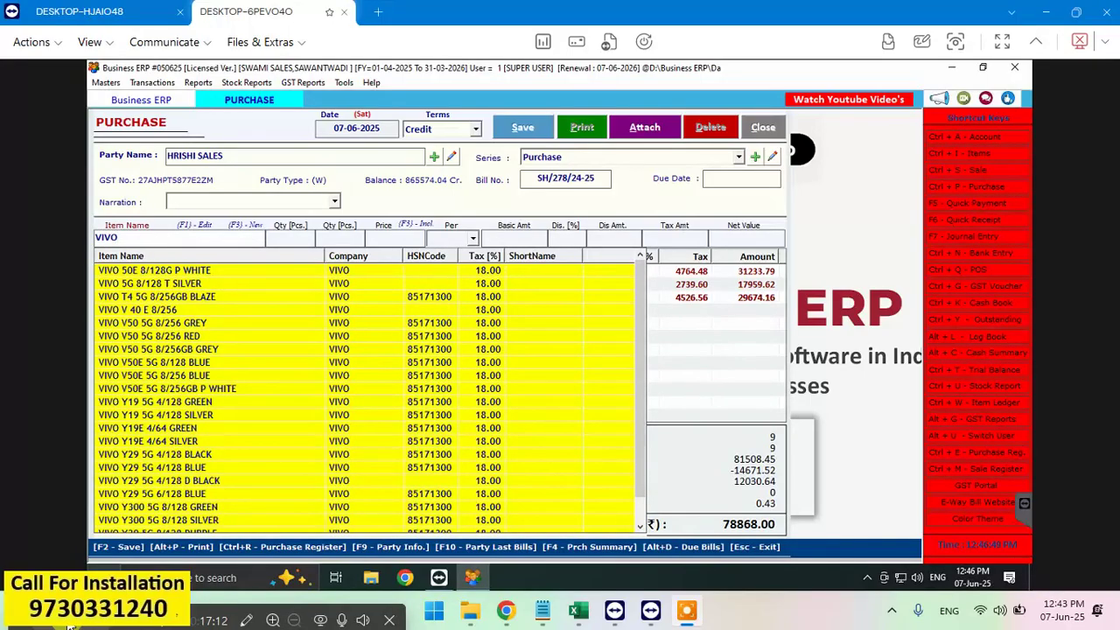
text( Y300)
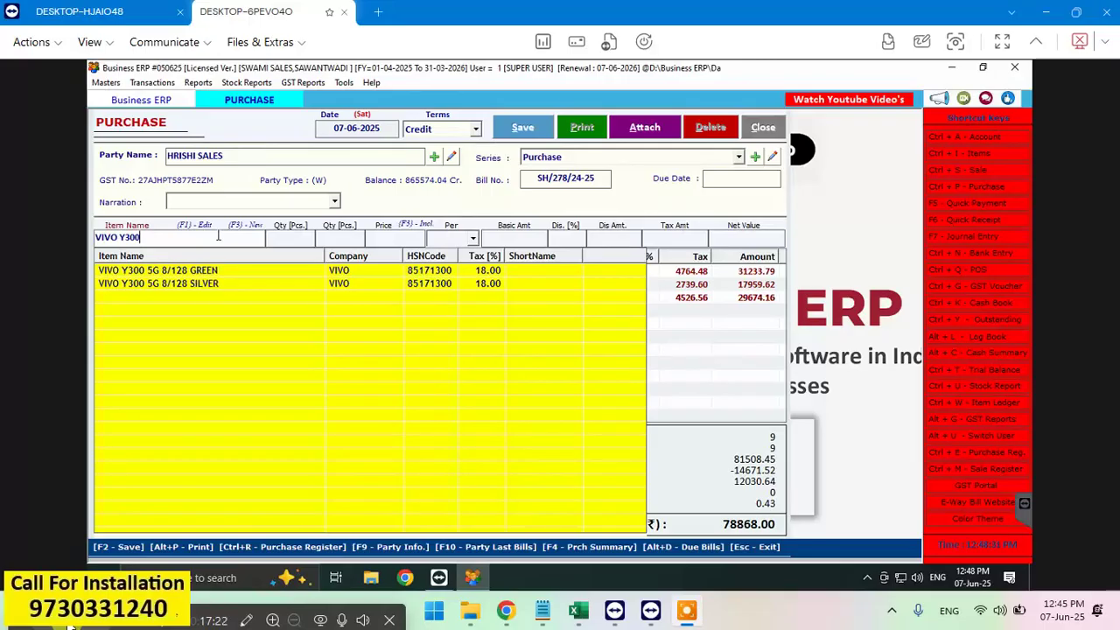
key(BackSpace)
key(BackSpace)
key(BackSpace)
key(BackSpace)
key(BackSpace)
key(BackSpace)
key(BackSpace)
key(BackSpace)
key(BackSpace)
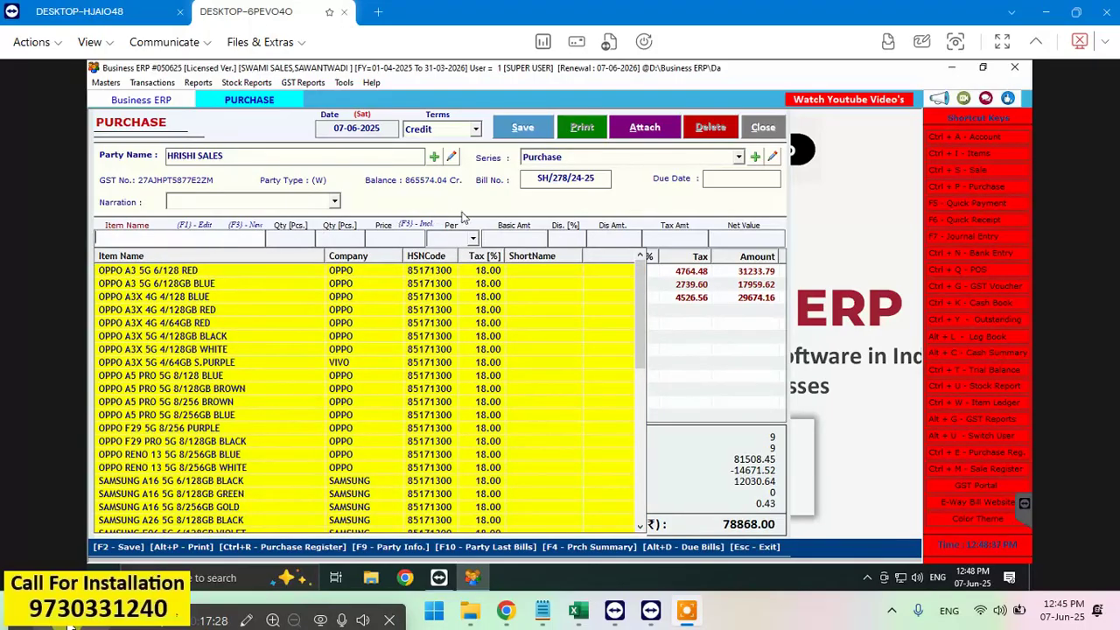
text(6935117894041)
key(Return)
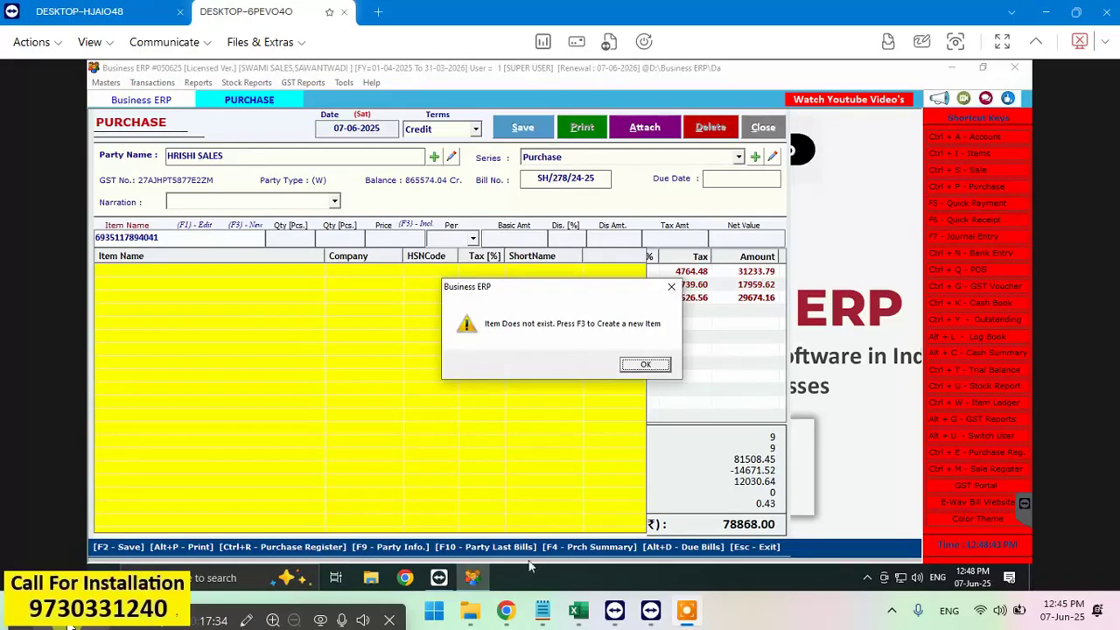
Step: Dismiss the item-not-found and item-name warnings, clearing the unknown barcode
click(645, 365)
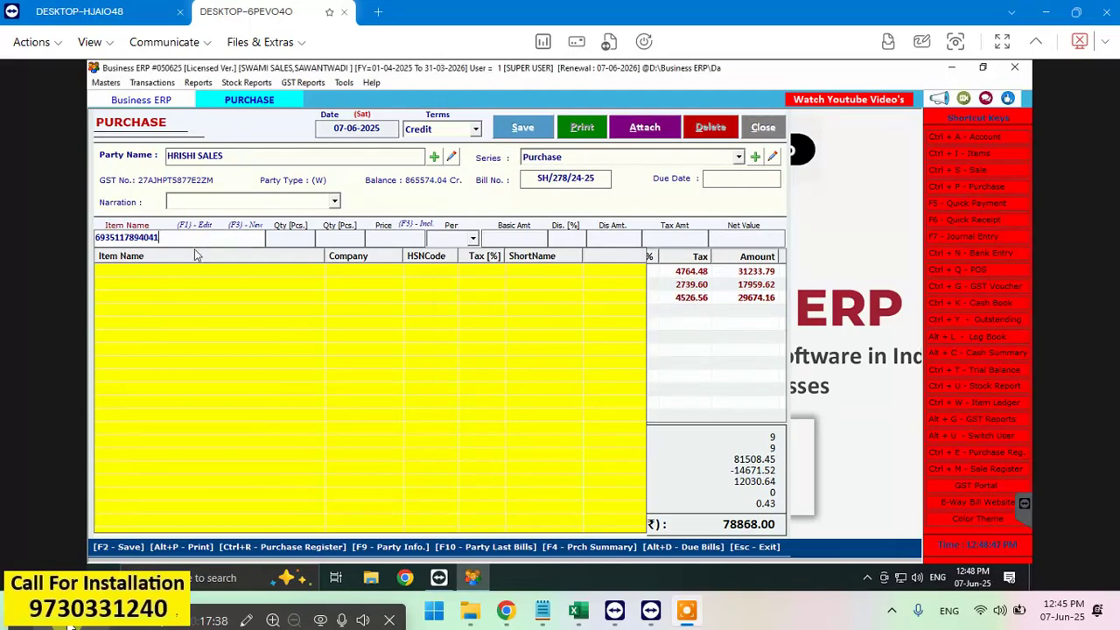
key(BackSpace)
key(BackSpace)
key(BackSpace)
key(BackSpace)
key(BackSpace)
key(BackSpace)
key(BackSpace)
key(BackSpace)
key(BackSpace)
key(BackSpace)
key(BackSpace)
key(BackSpace)
key(BackSpace)
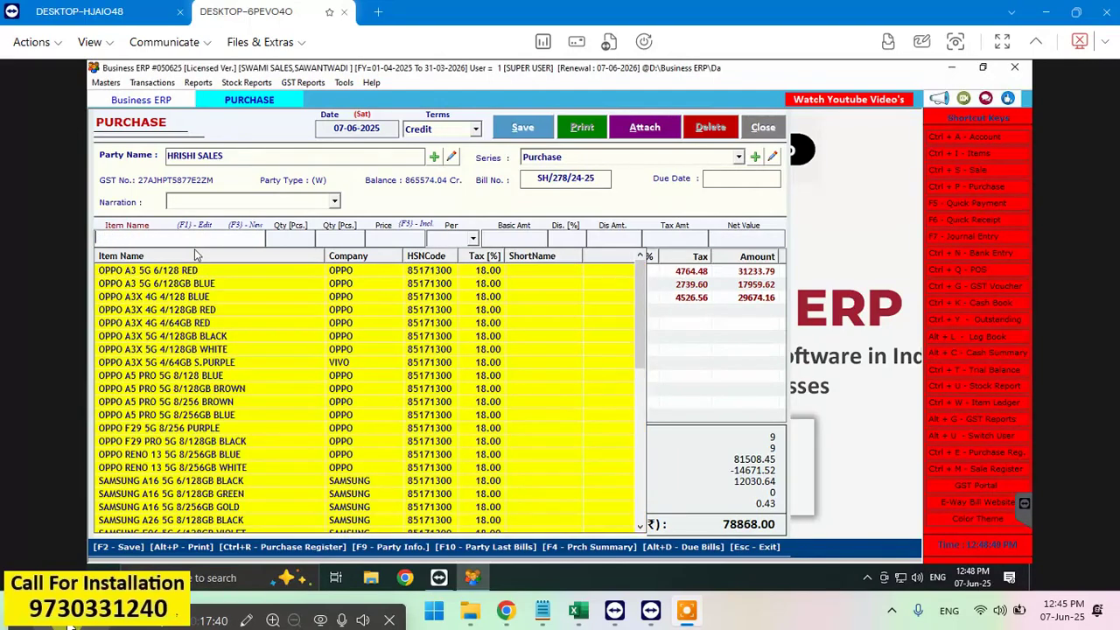
key(Return)
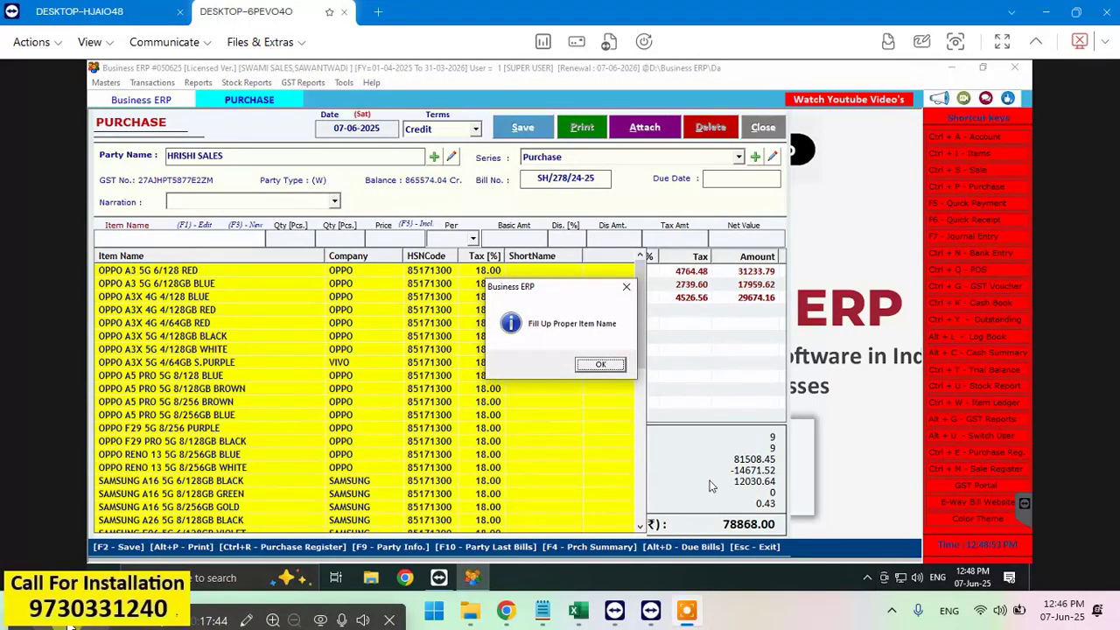
click(602, 367)
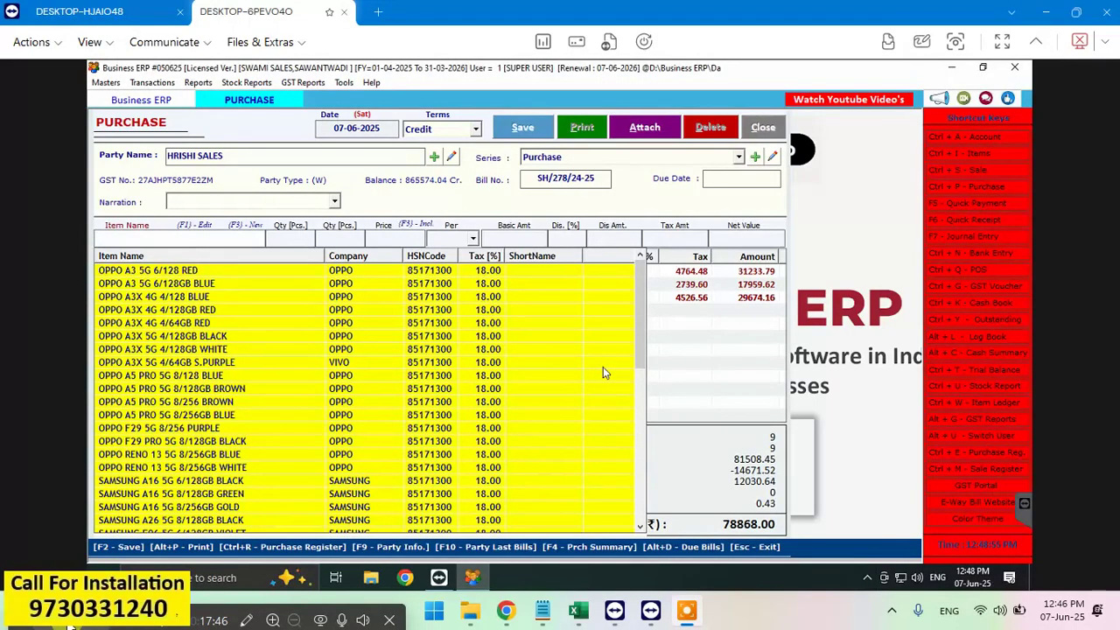
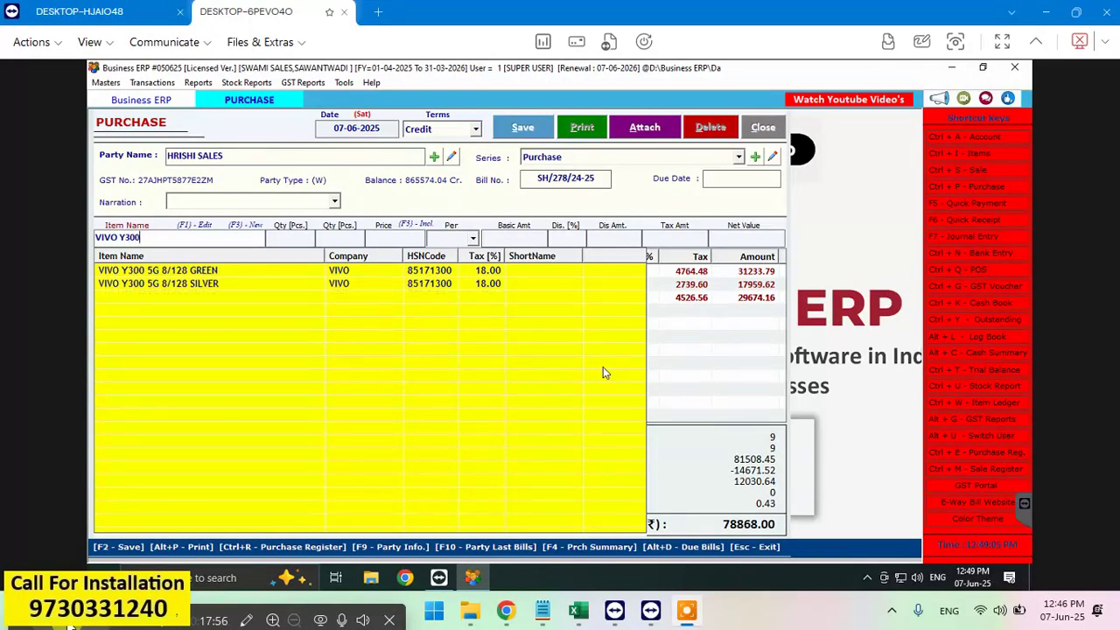
key(F3)
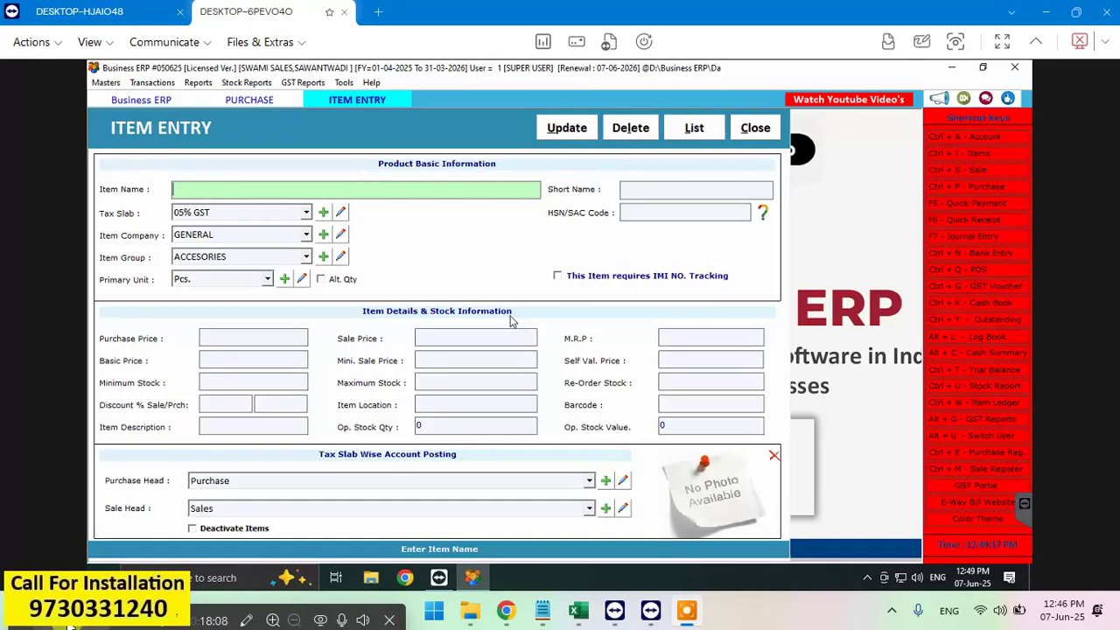
key(Return)
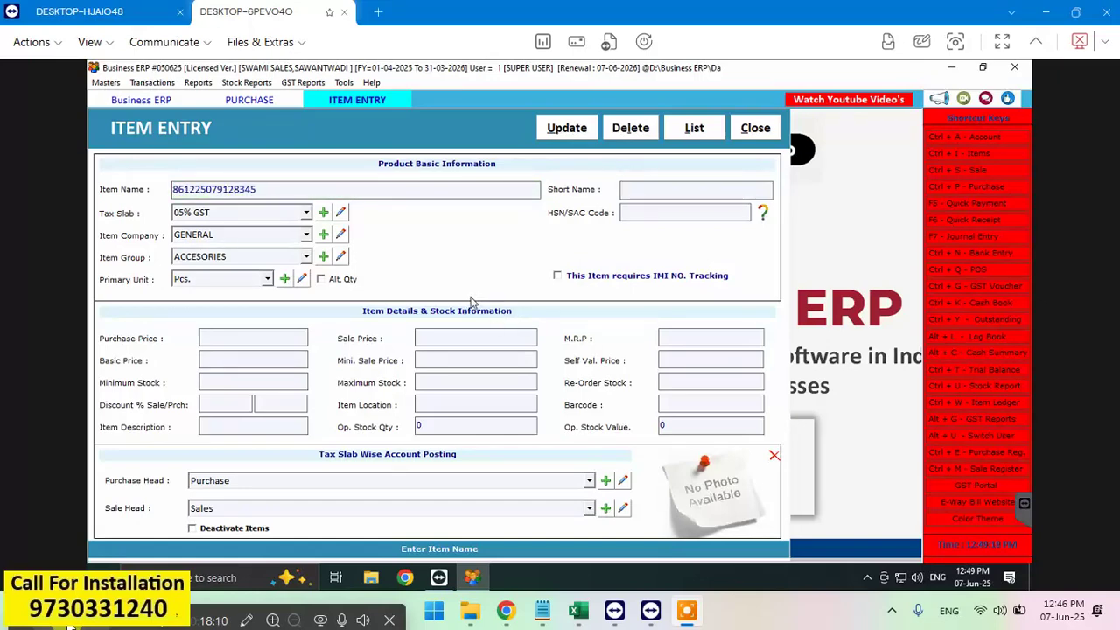
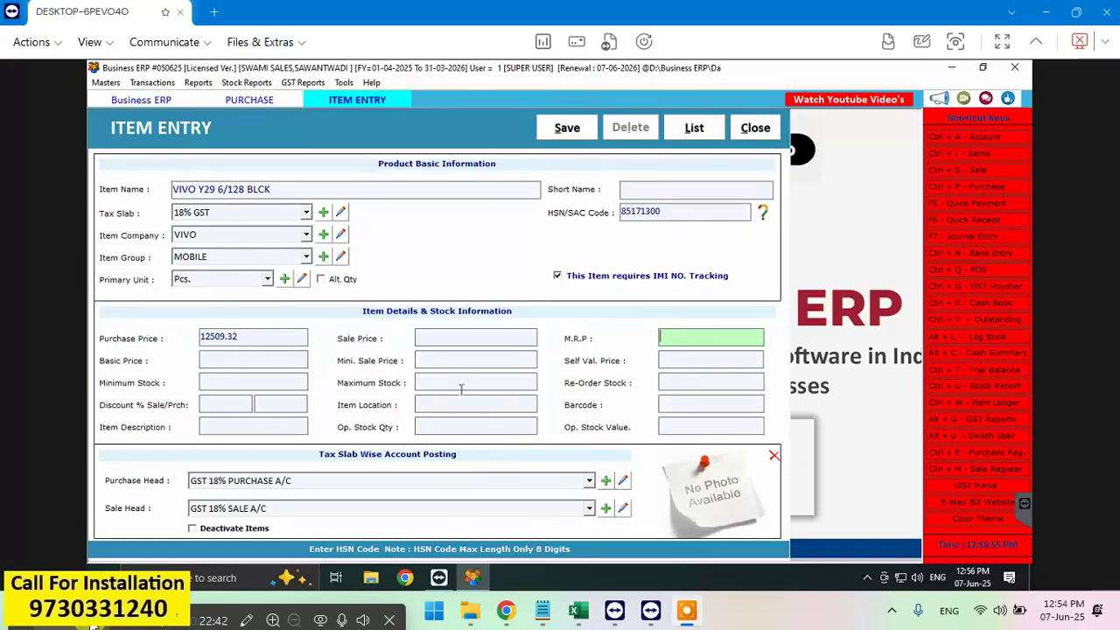
click(464, 339)
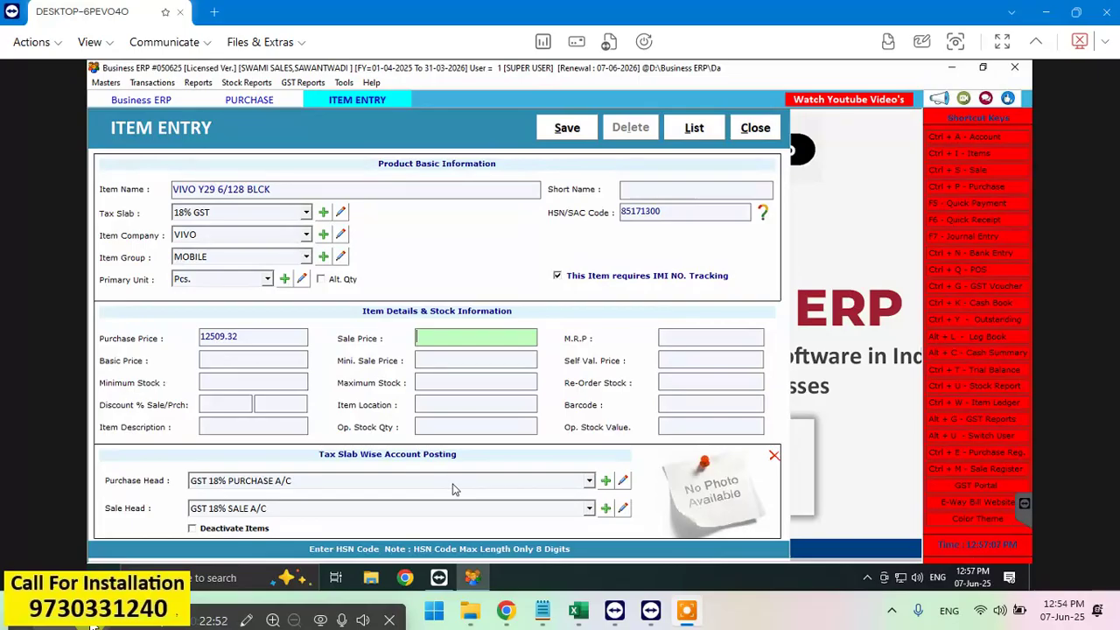
text(15000)
click(678, 406)
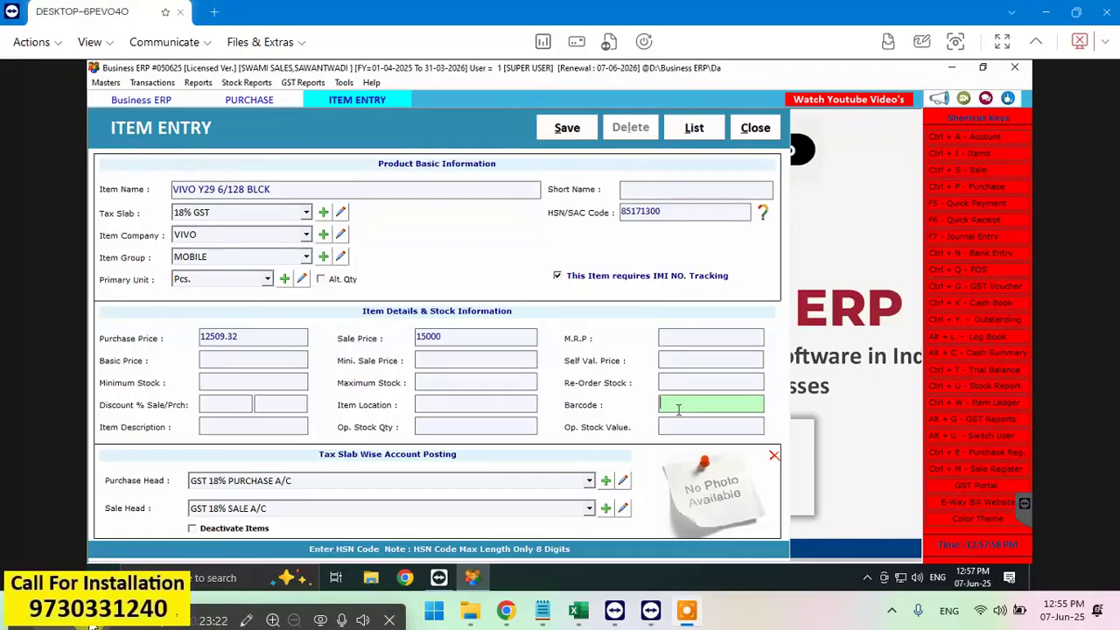
text(6935117893235)
key(Return)
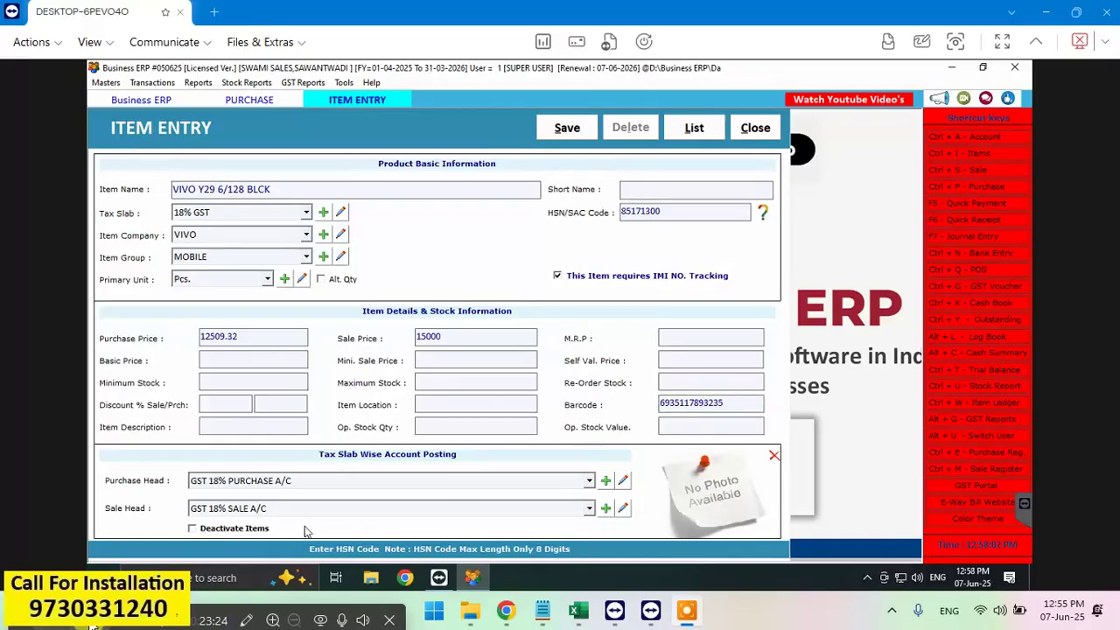
click(566, 128)
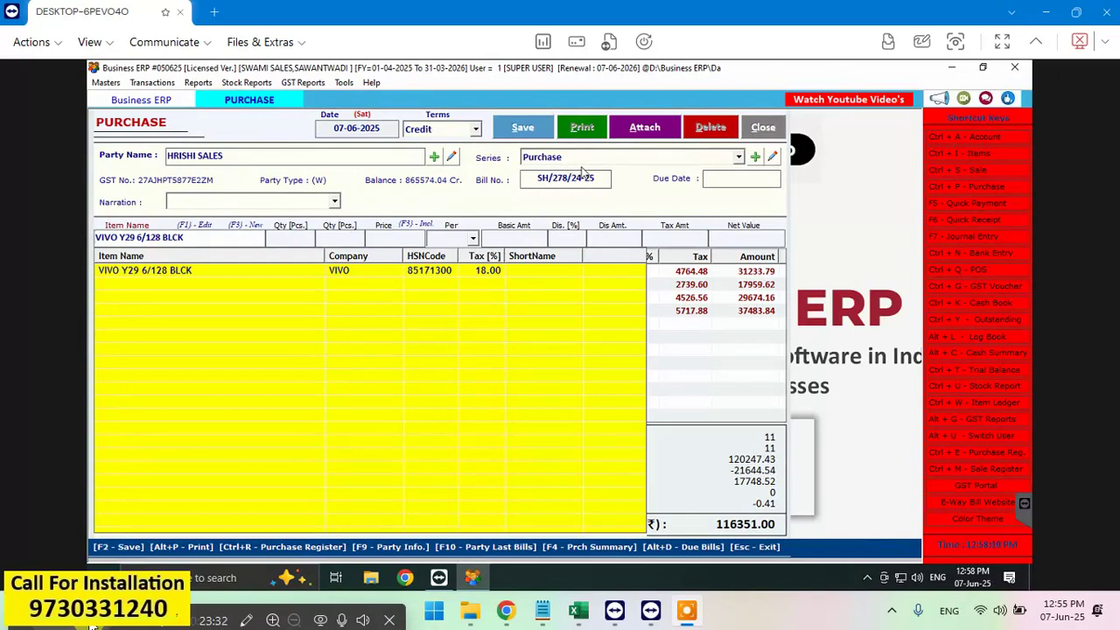
Step: Load VIVO Y29 6/128 BLCK into the bill line with quantity 1
key(Down)
key(Return)
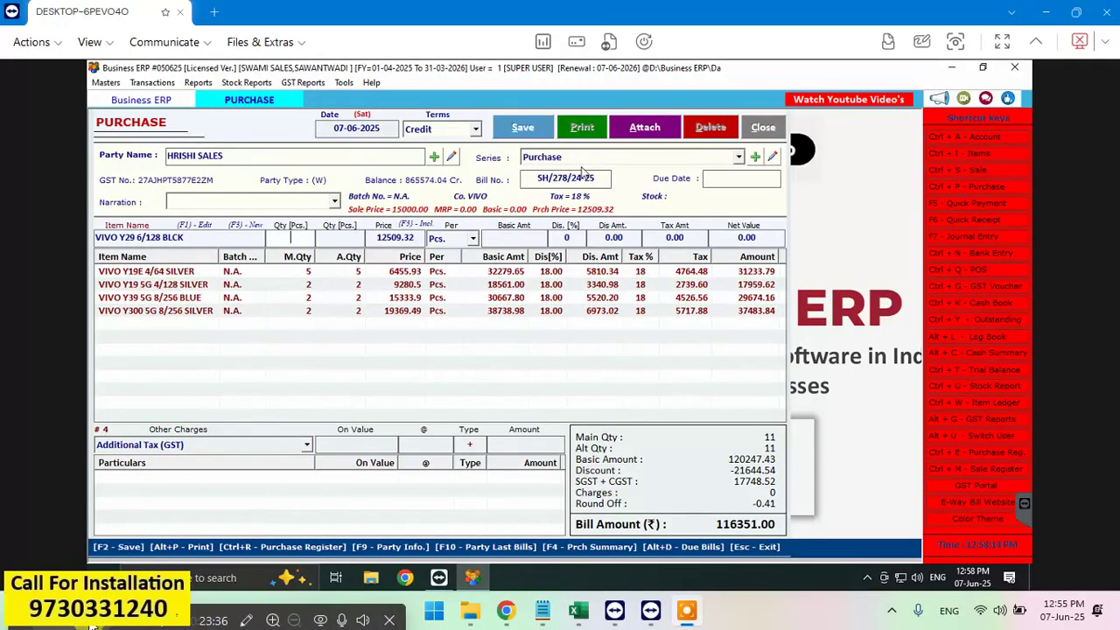
text(1)
key(Return)
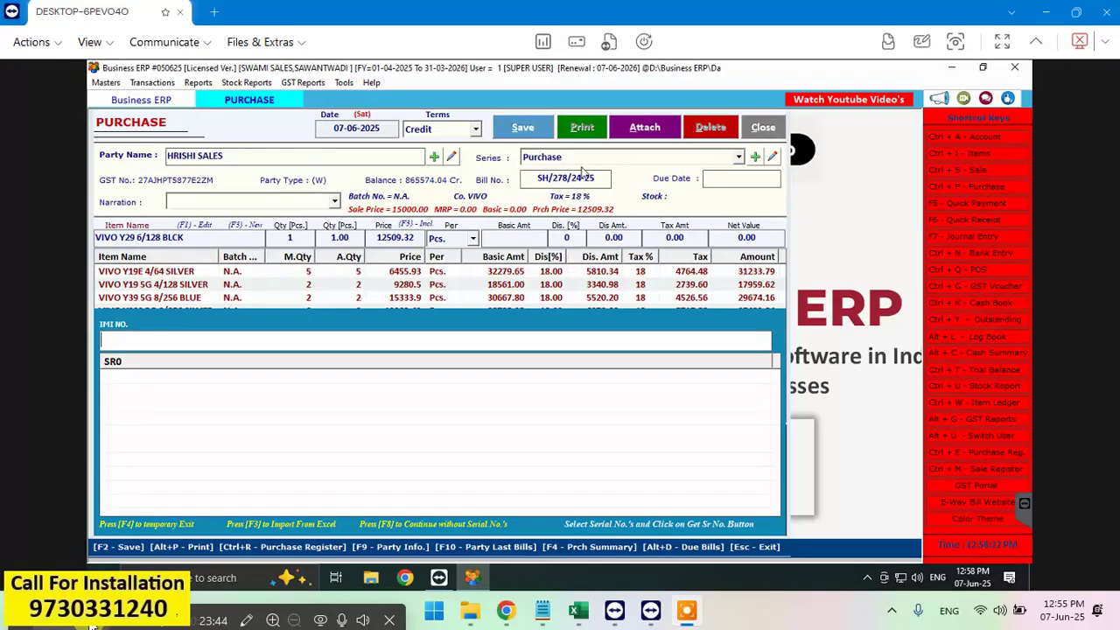
text(8635)
Step: Record the phone's IMEI number for the VIVO Y29 line
key(BackSpace)
key(BackSpace)
key(BackSpace)
key(BackSpace)
text(86)
text(3574074)
key(Return)
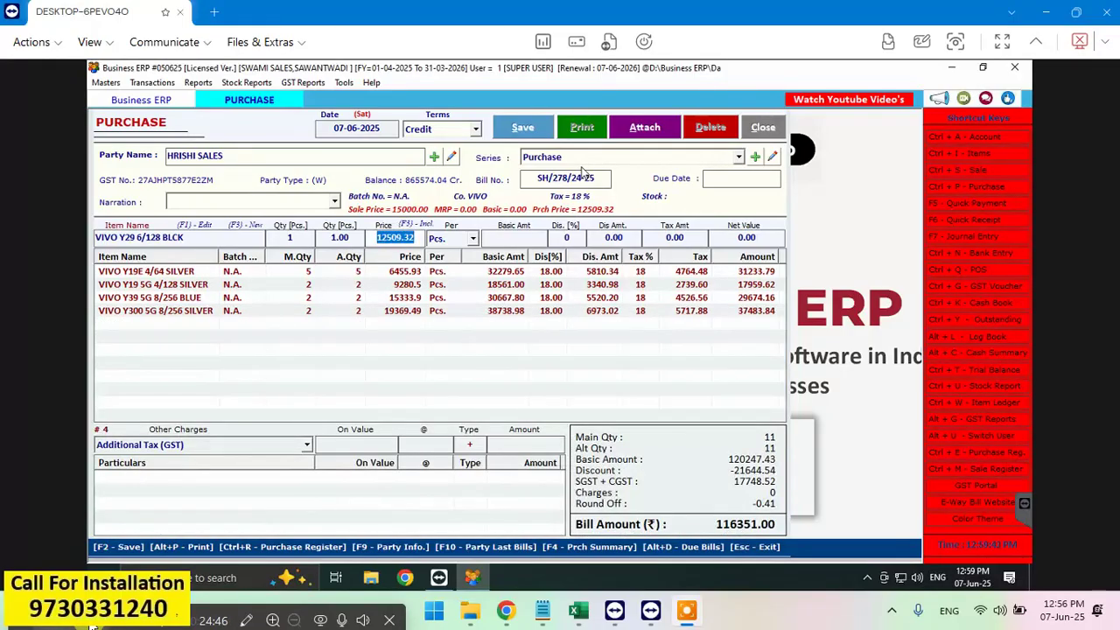
Step: Apply an 18% discount to the VIVO Y29 line and add it, amounting to 12104.02
key(Return)
key(Return)
key(Return)
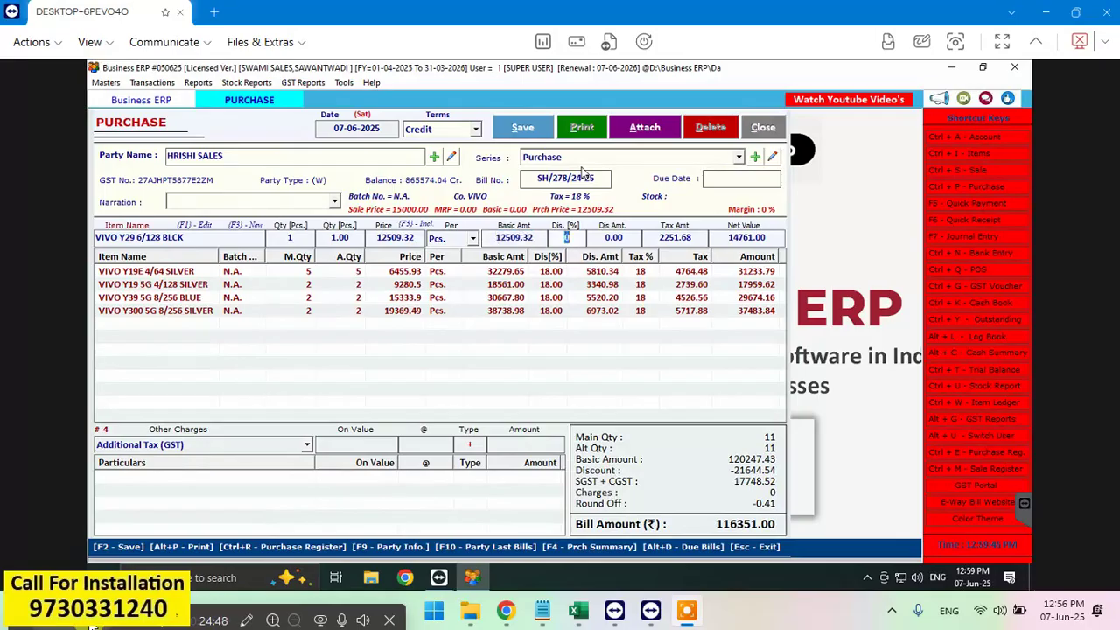
key(BackSpace)
text(18)
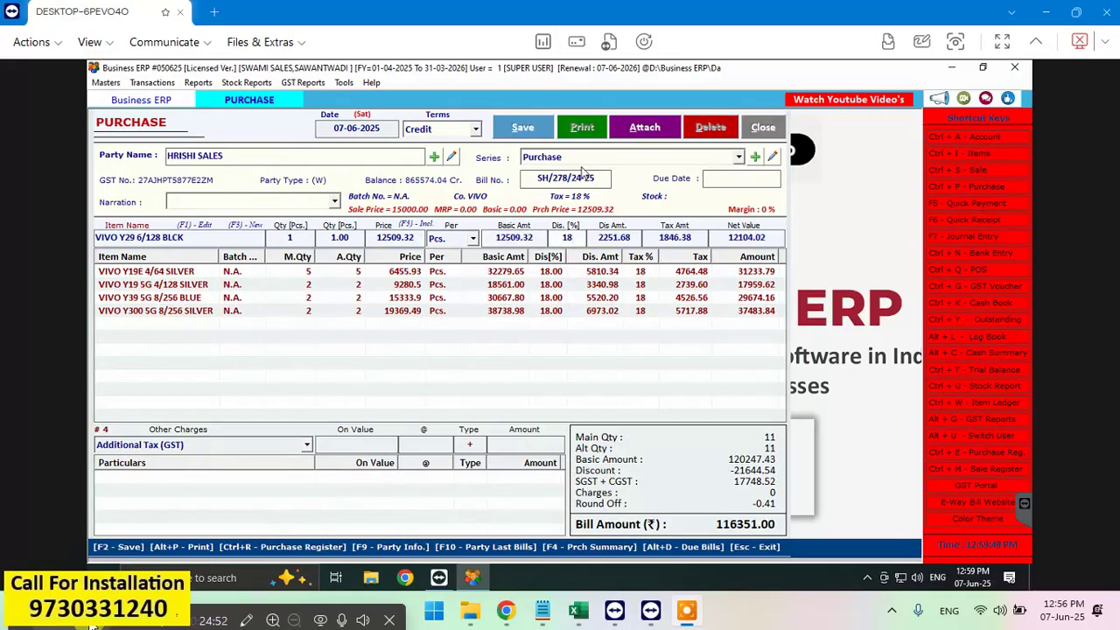
key(Return)
key(Return)
key(Return)
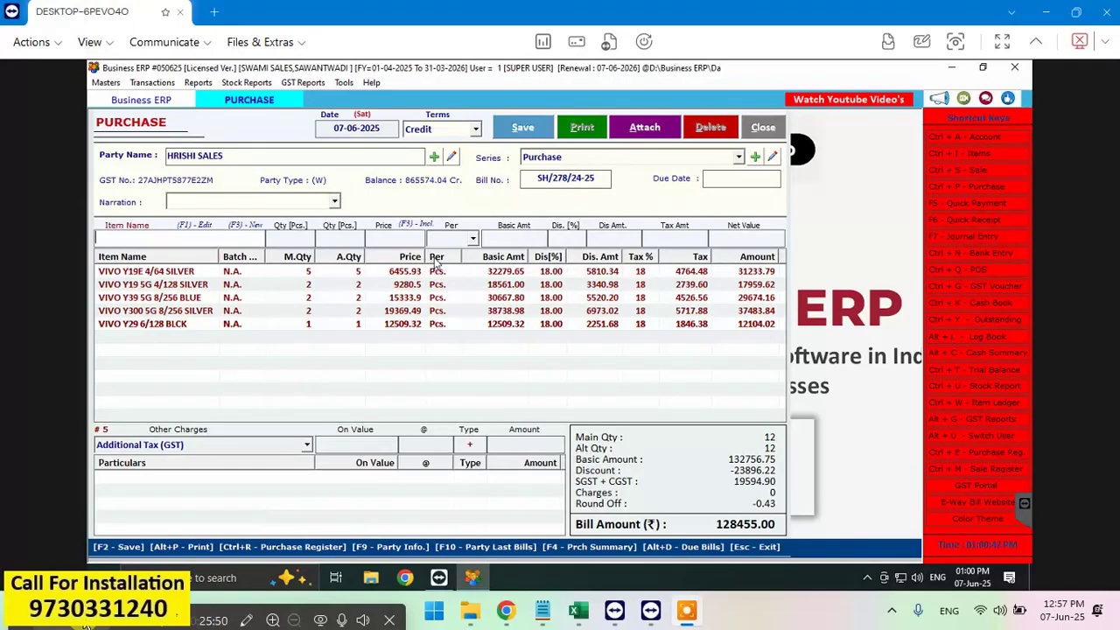
double_click(435, 272)
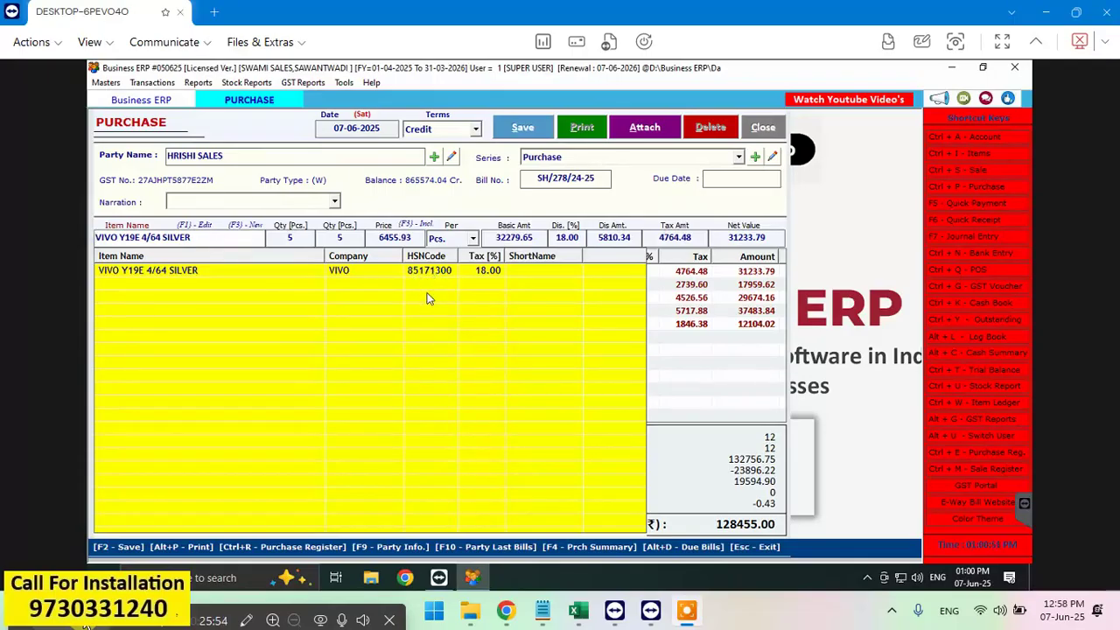
key(Return)
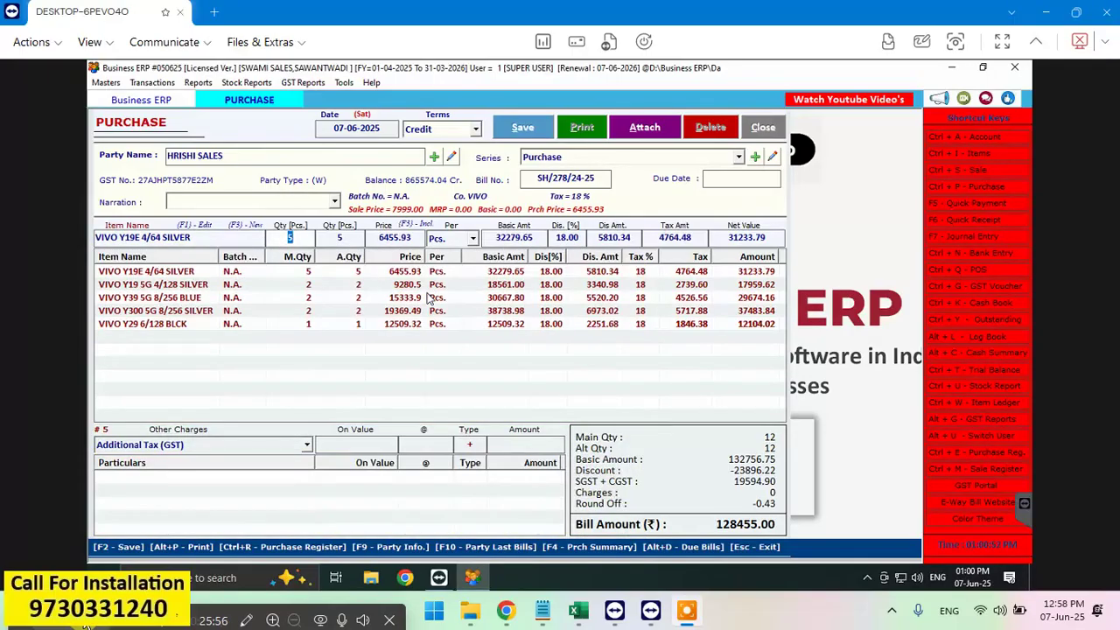
key(Return)
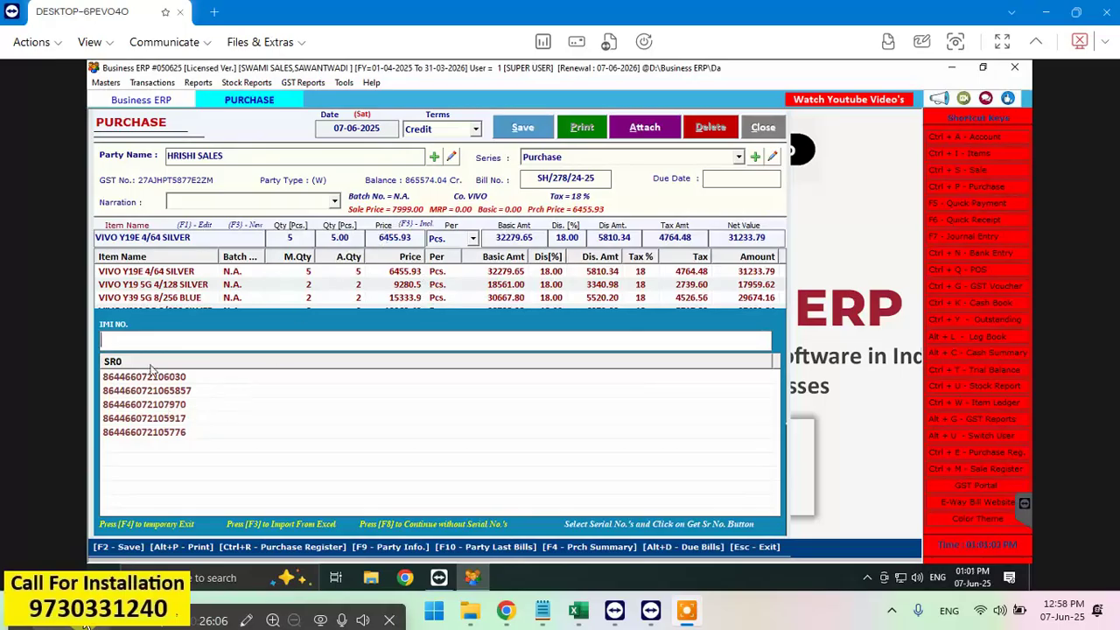
click(381, 242)
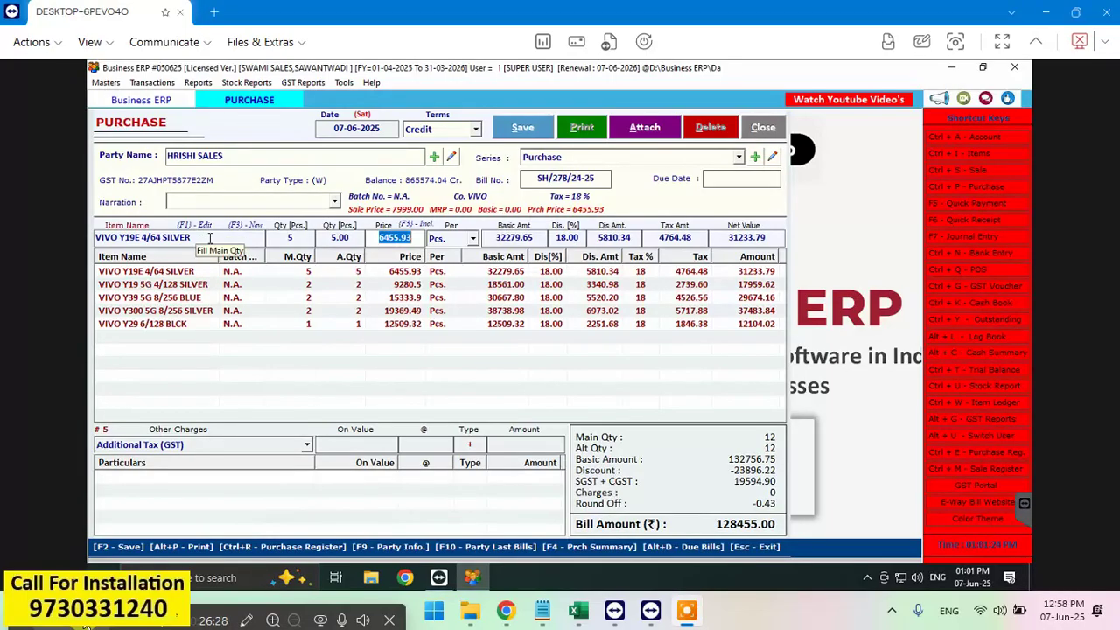
key(Escape)
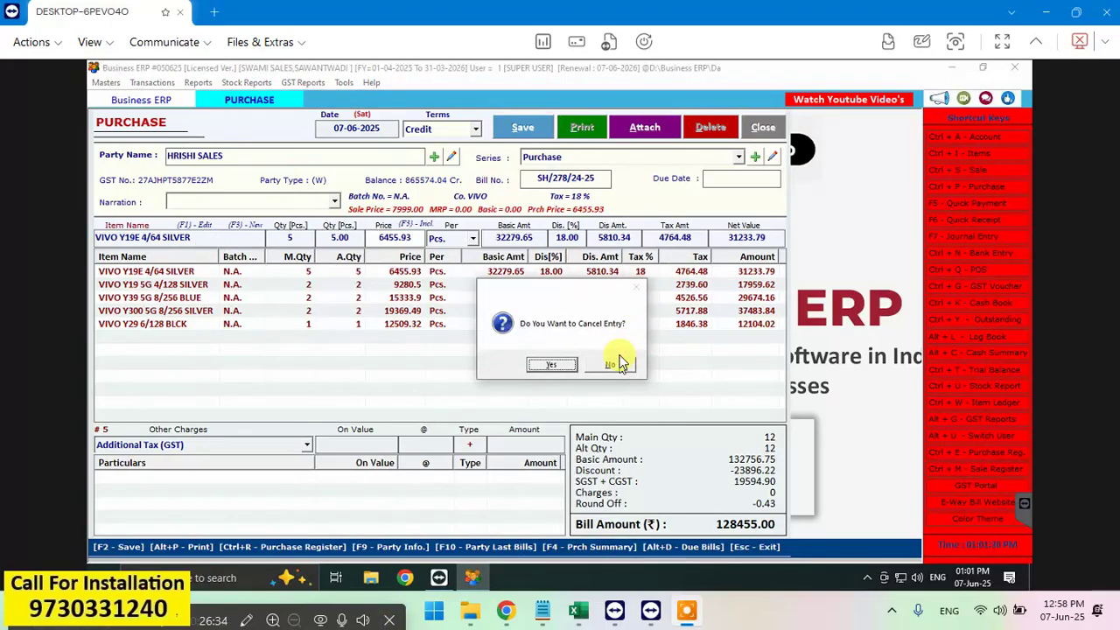
click(620, 362)
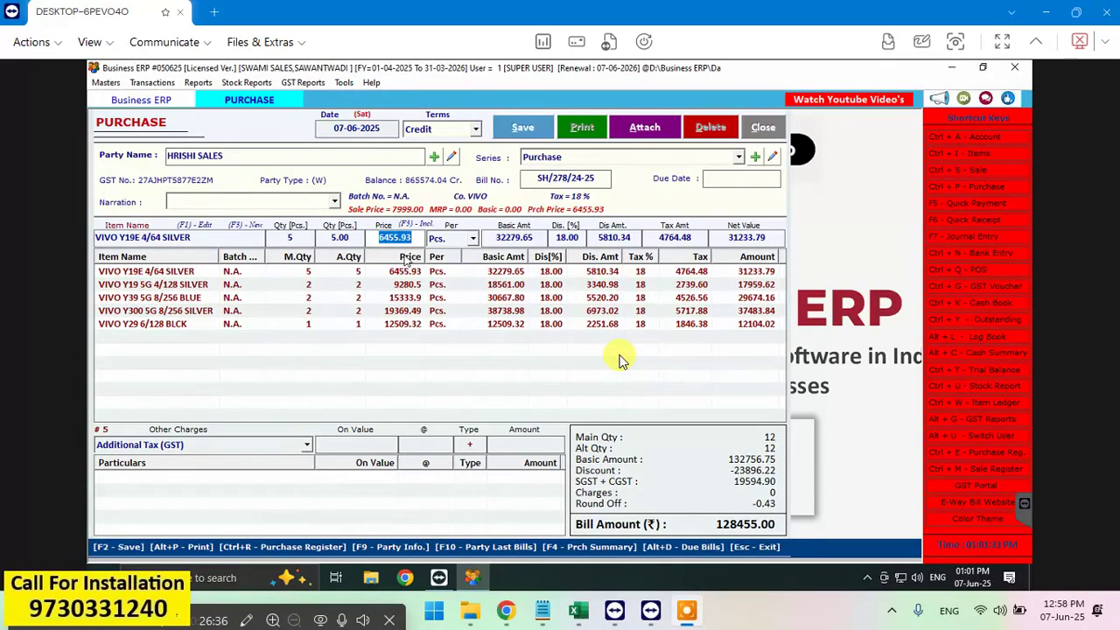
key(Return)
key(Return)
key(Return)
key(Return)
key(Return)
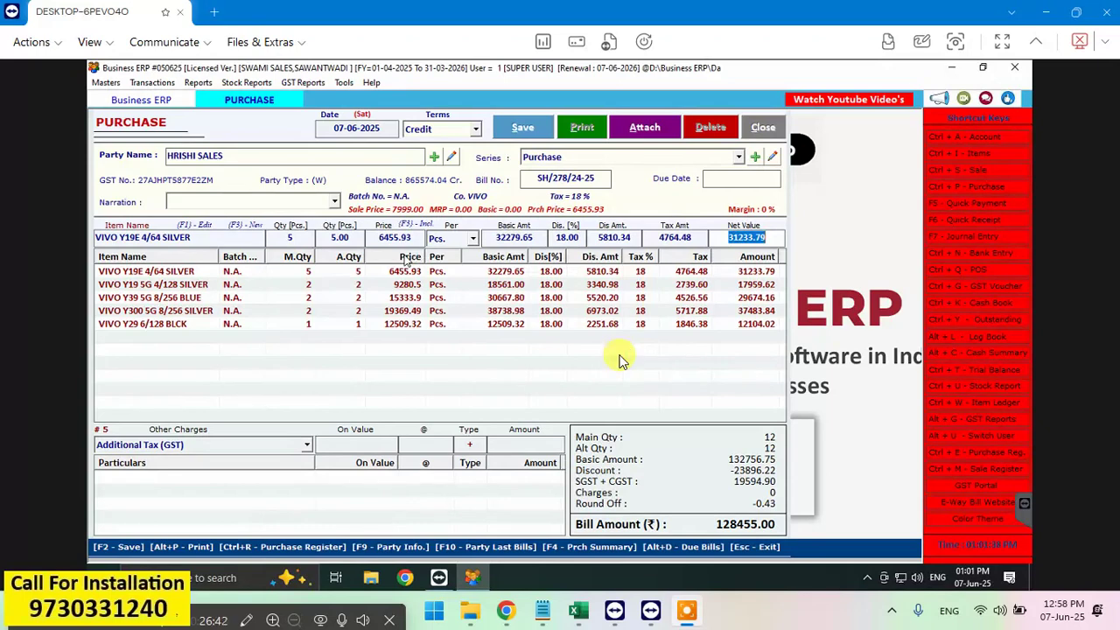
key(Return)
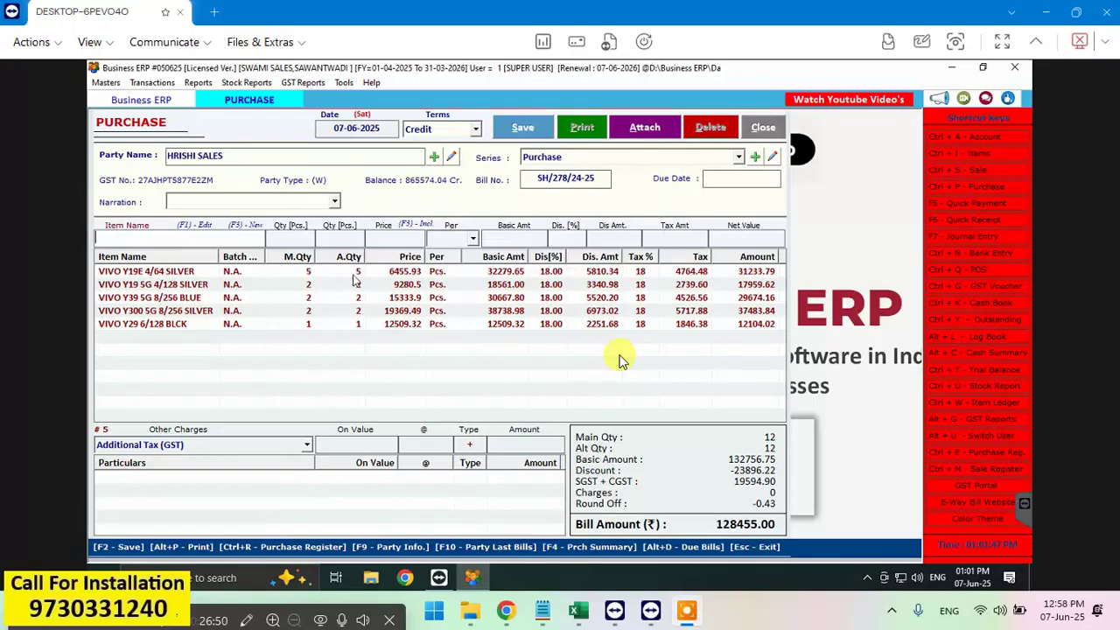
Step: Select the VIVO Y19E 4/64 SILVER row in the bill grid and delete it
click(403, 272)
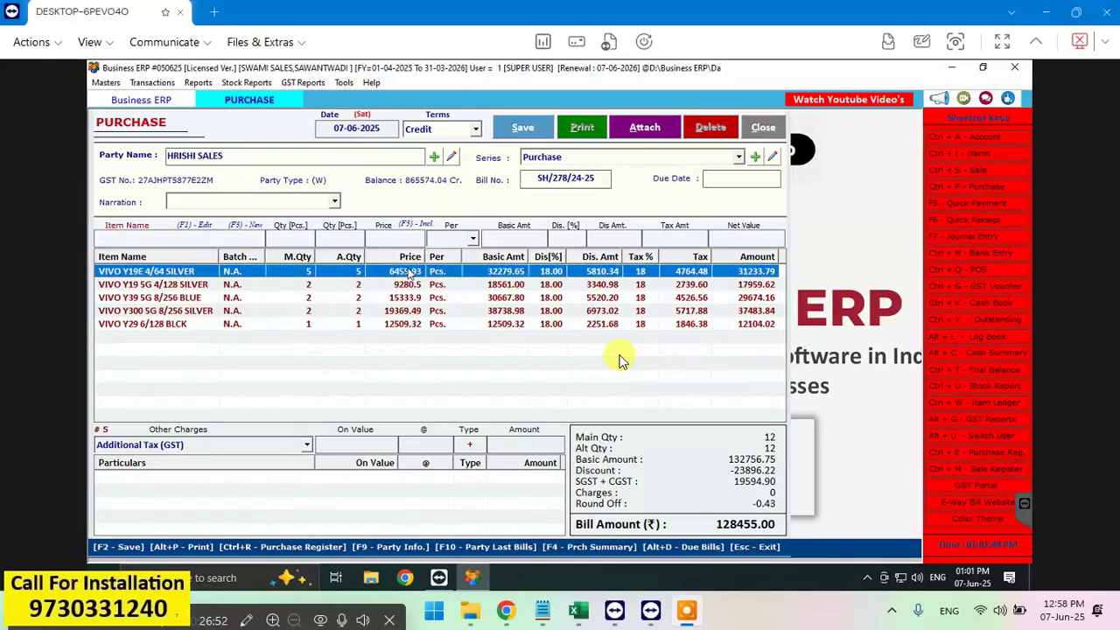
double_click(408, 273)
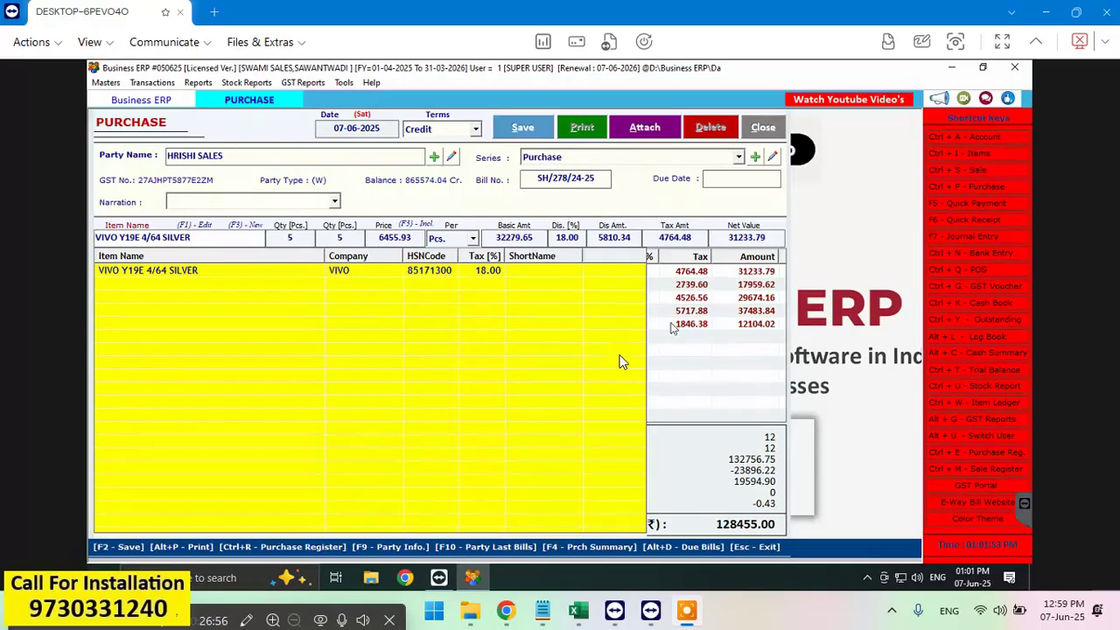
click(619, 359)
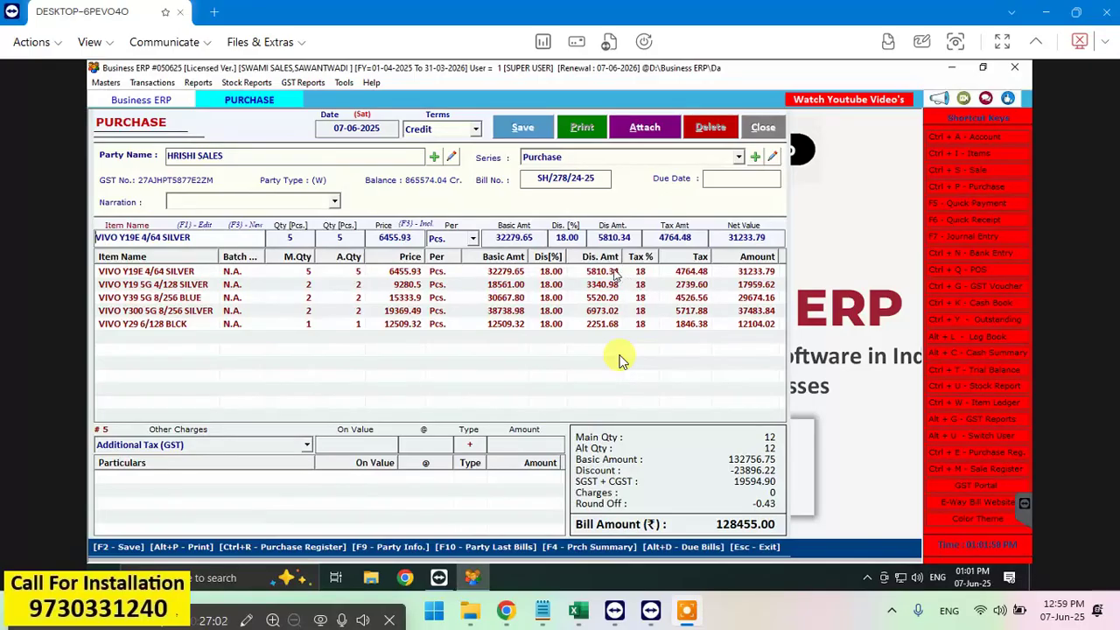
click(595, 326)
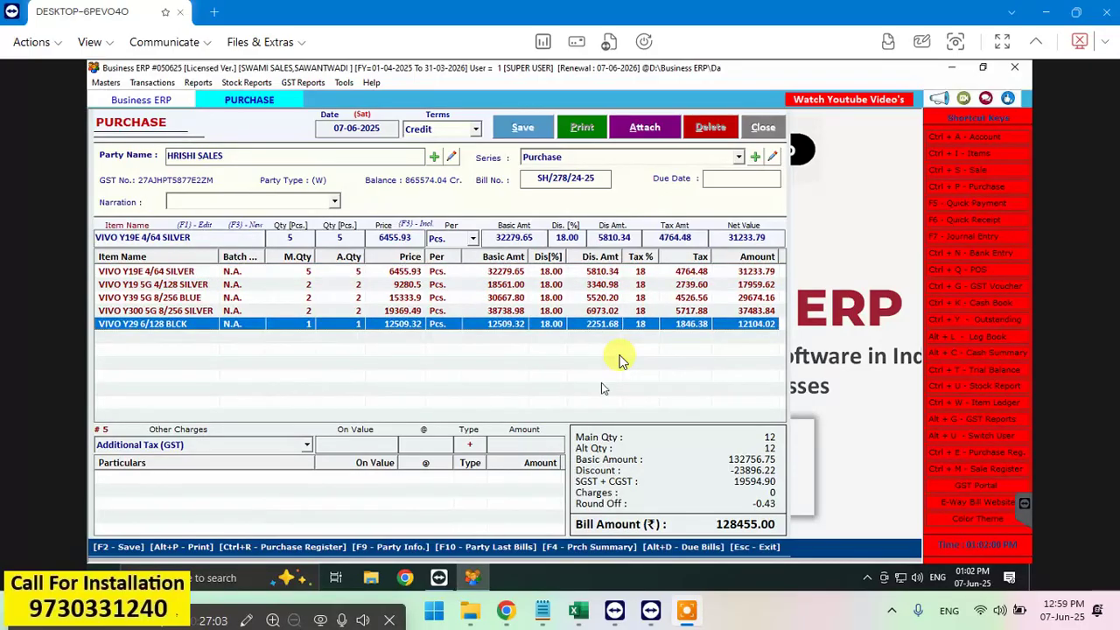
click(565, 274)
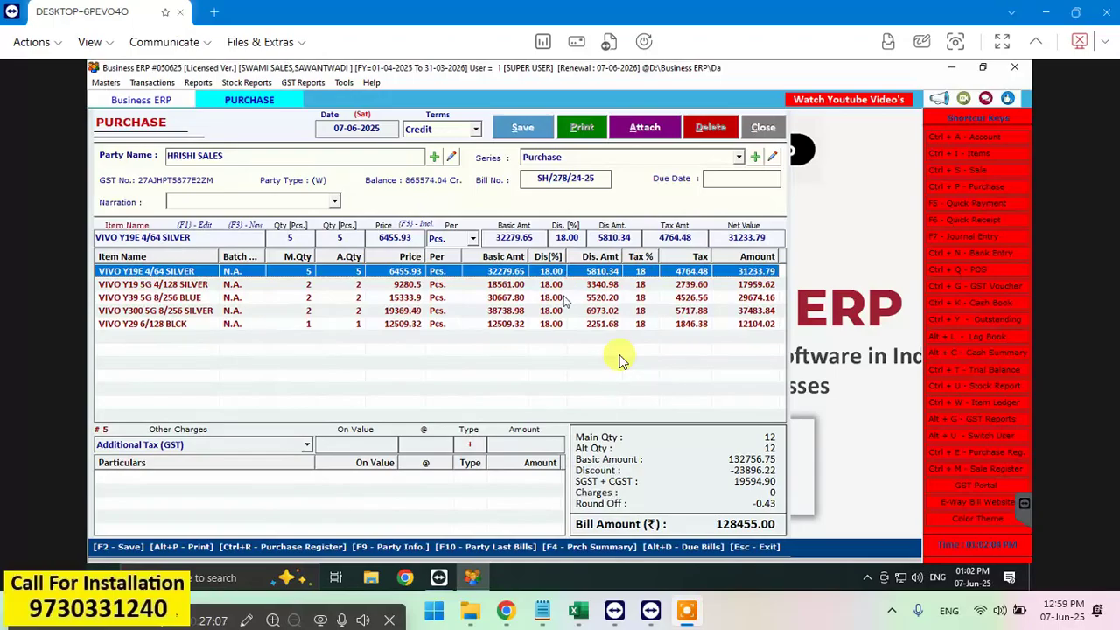
key(Delete)
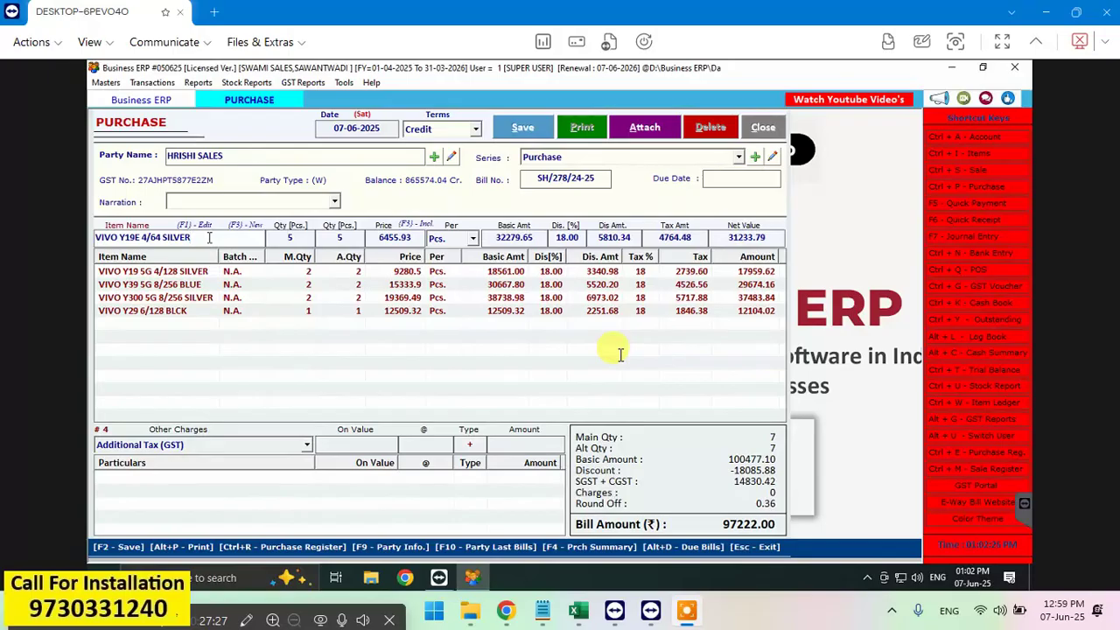
Step: Shorten the item search to VIVO Y19E and close the lookup list
key(BackSpace)
key(BackSpace)
key(BackSpace)
key(BackSpace)
key(BackSpace)
key(BackSpace)
key(BackSpace)
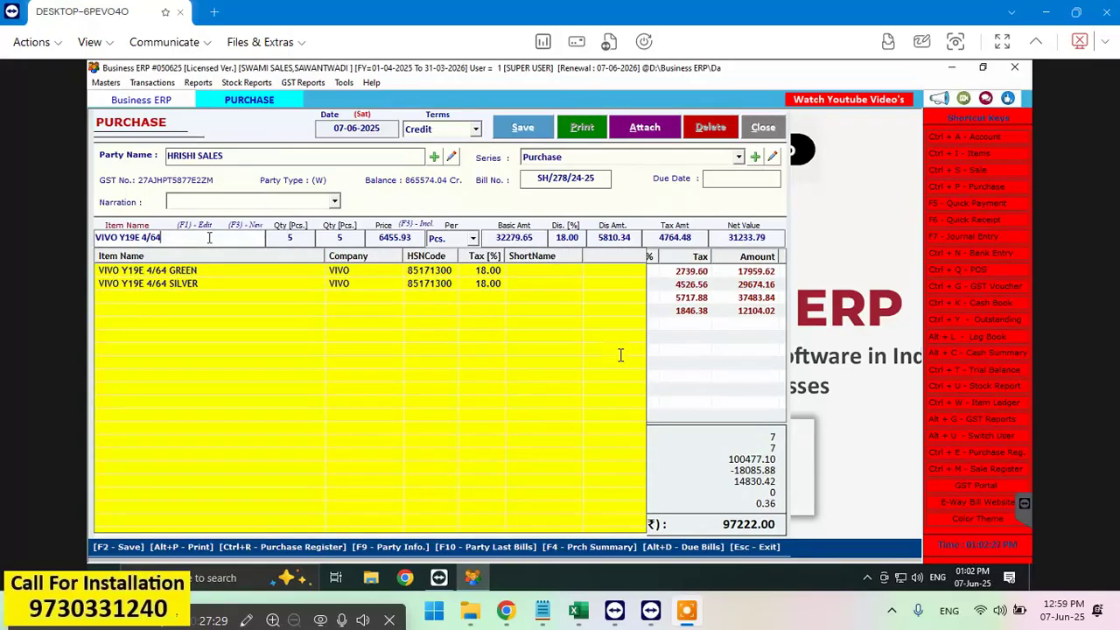
key(BackSpace)
key(BackSpace)
key(BackSpace)
key(BackSpace)
key(BackSpace)
key(BackSpace)
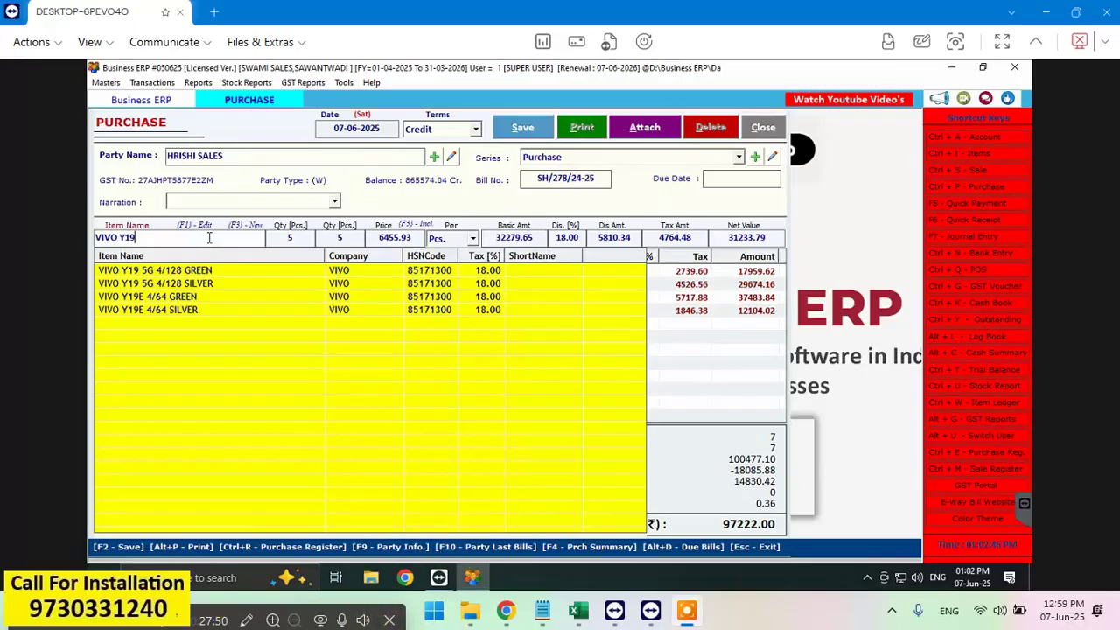
click(197, 315)
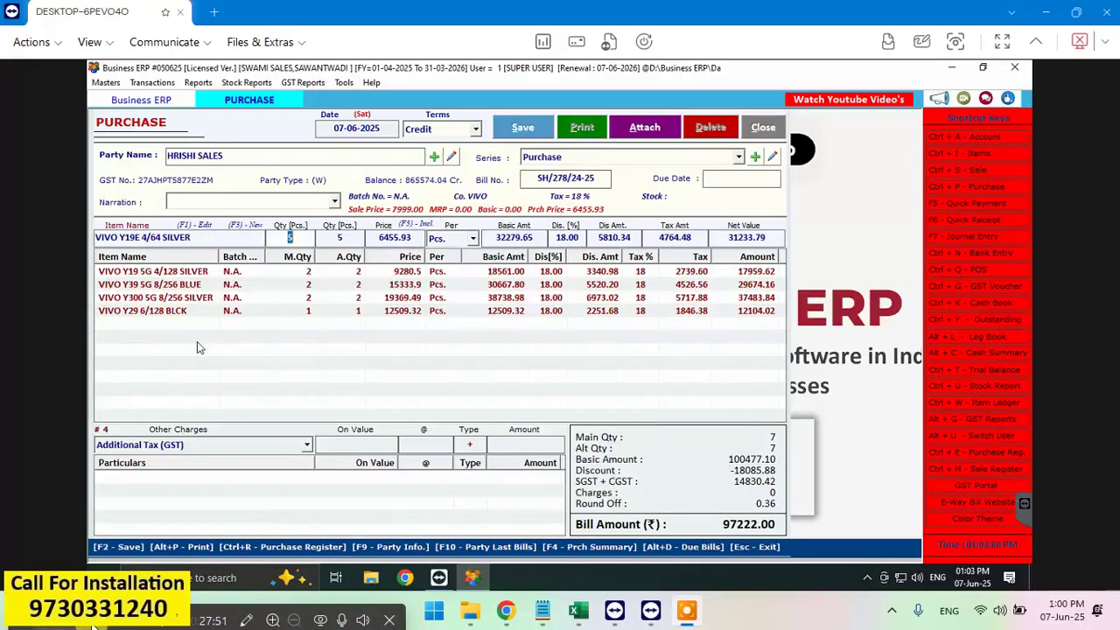
Step: Open a new Item Entry form with F3 and begin the item name with VIVO
click(150, 240)
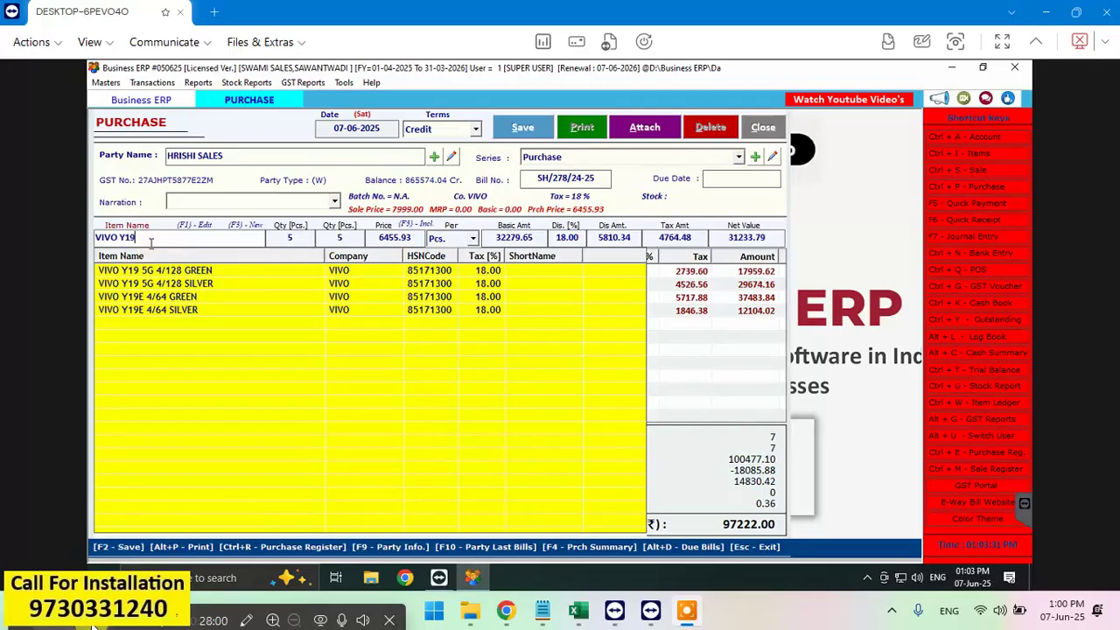
key(F3)
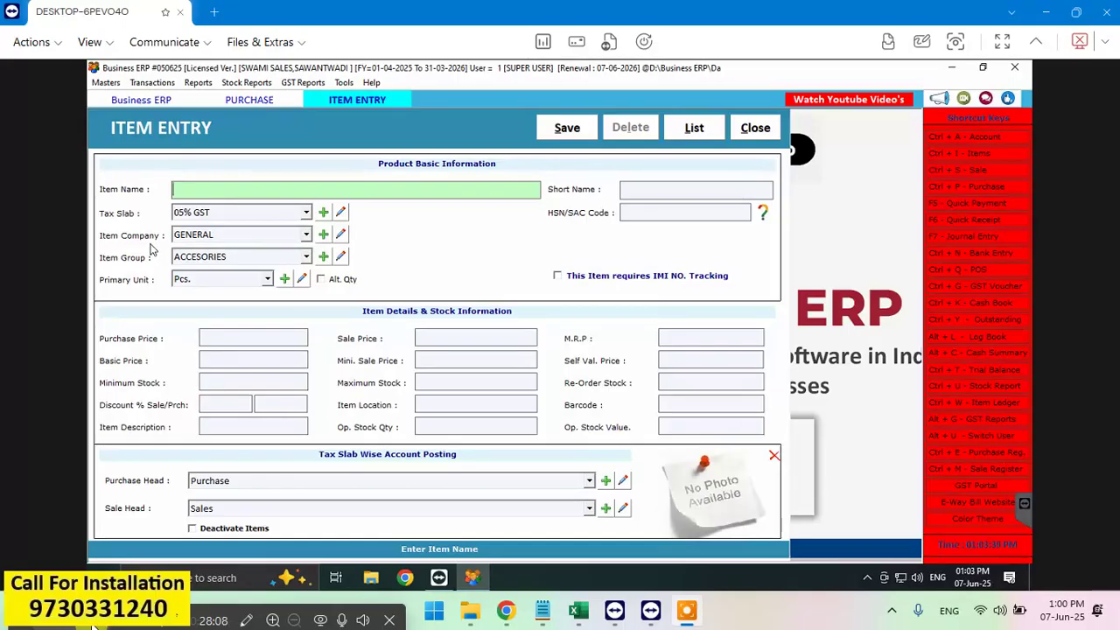
text(VIVO)
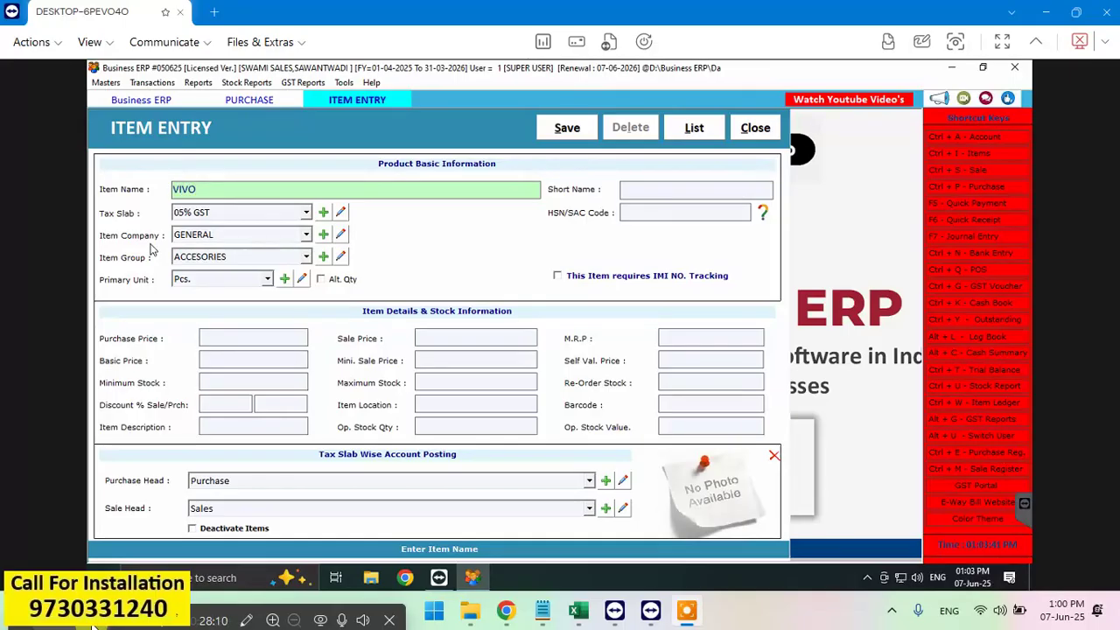
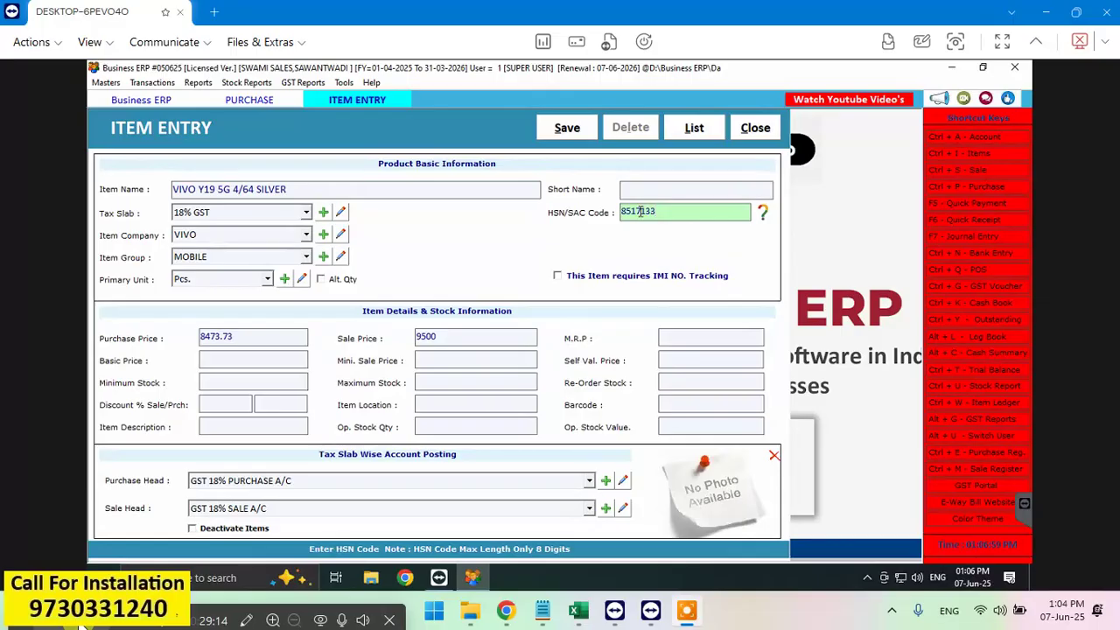
Step: Correct the HSN code to 85171300, enable IMI number tracking, and save the new item
key(BackSpace)
text(00)
click(557, 277)
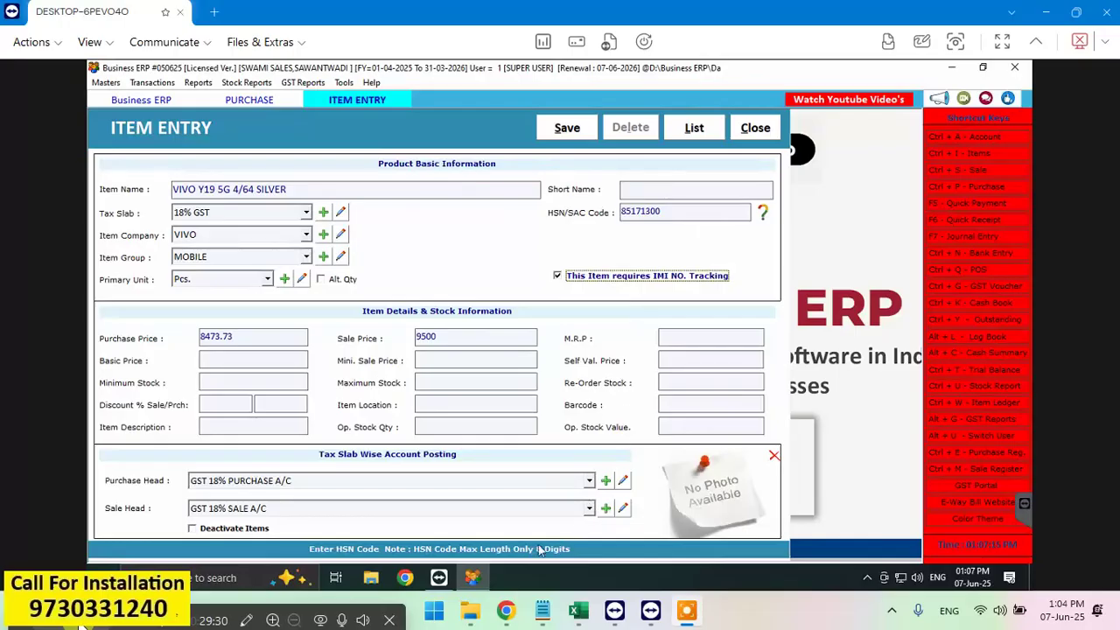
click(567, 130)
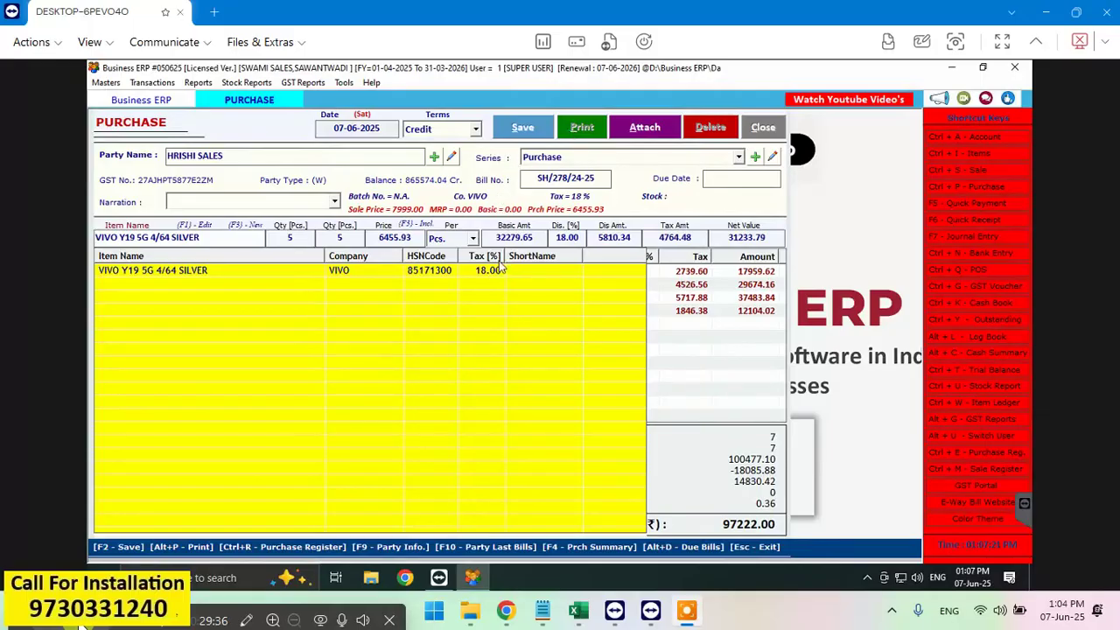
Step: Put VIVO Y19 5G 4/64 SILVER on the bill line with quantity 5 pieces
key(Return)
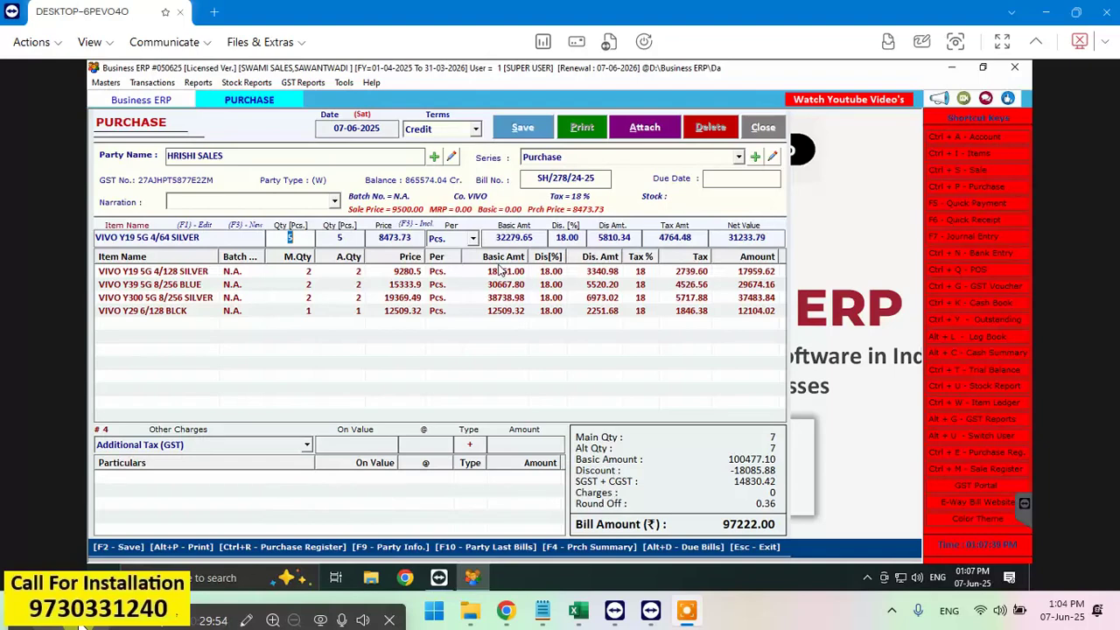
key(Return)
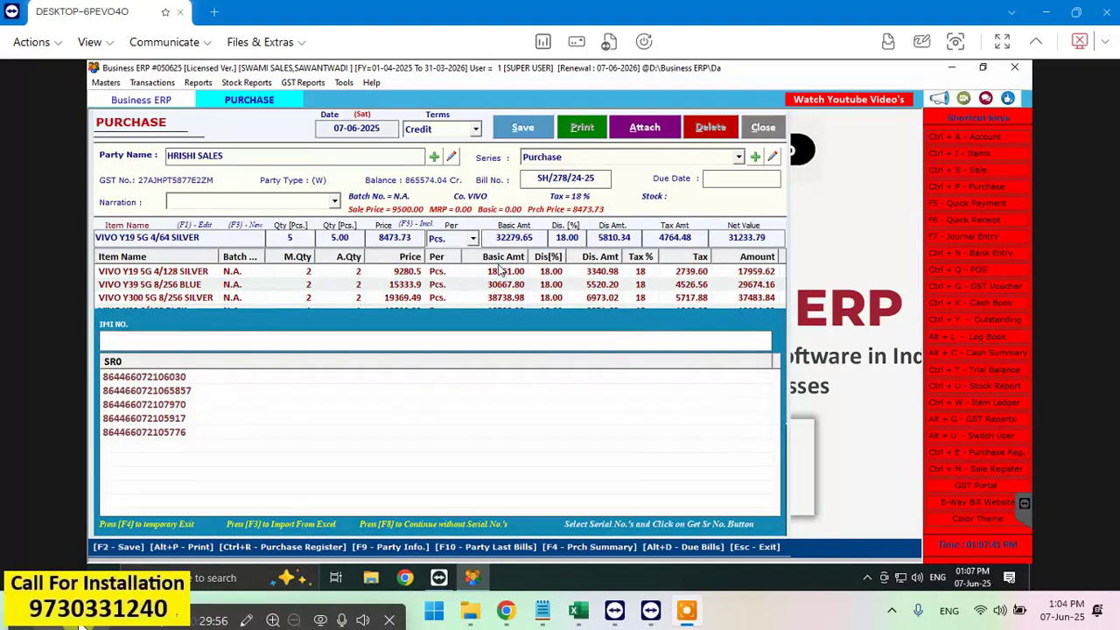
Step: Accept the 8473.73 price, pieces unit and 42368.65 basic amount to commit the 40995.91 line
key(Return)
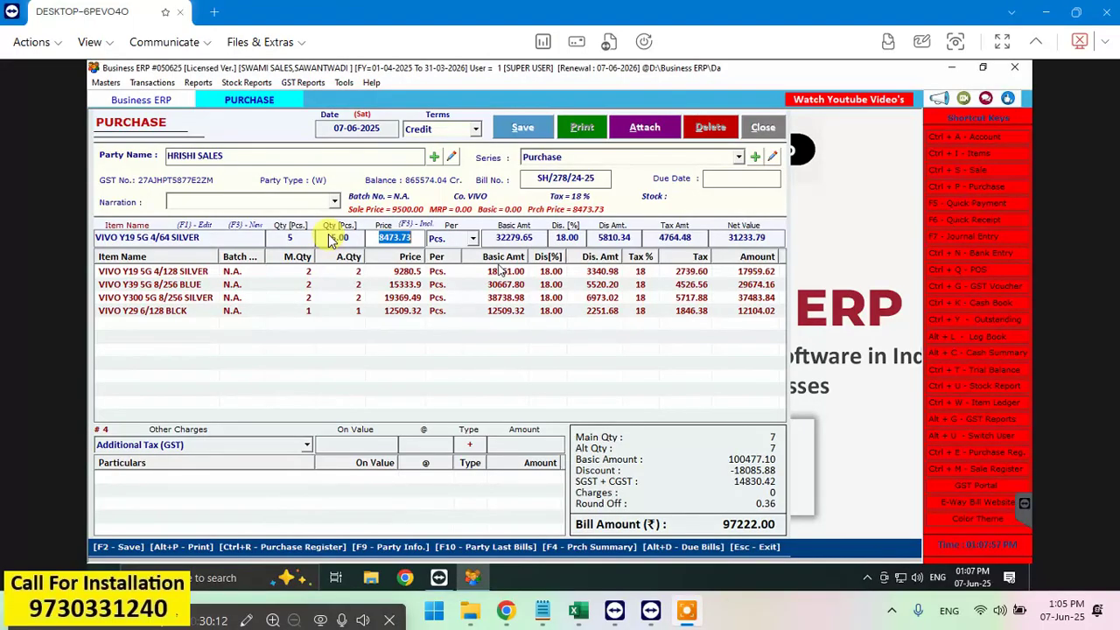
key(Return)
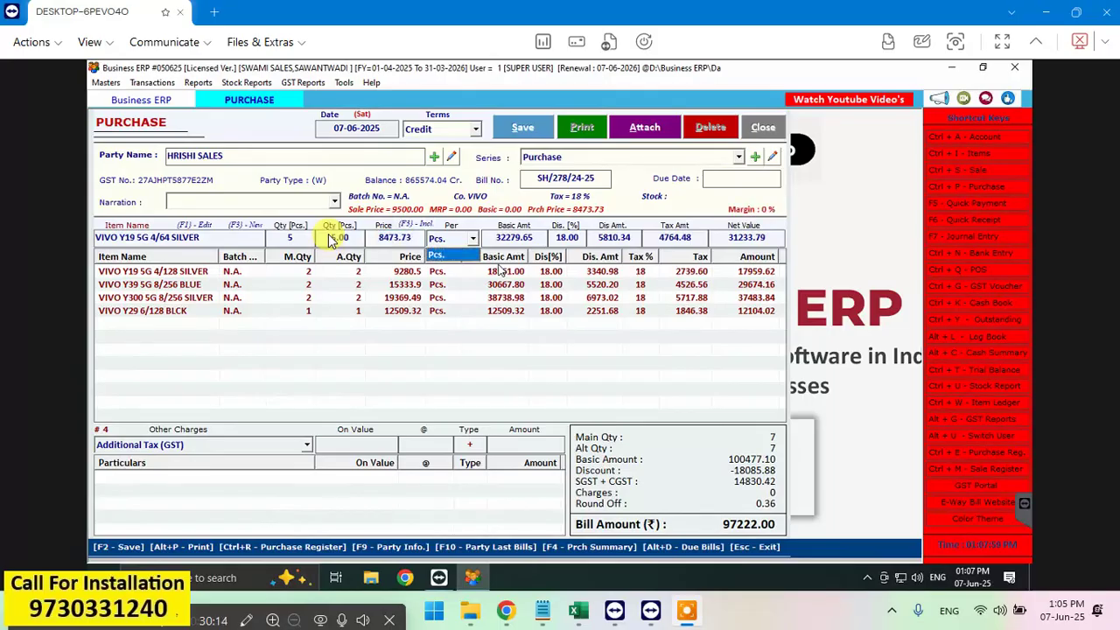
key(Return)
key(Return)
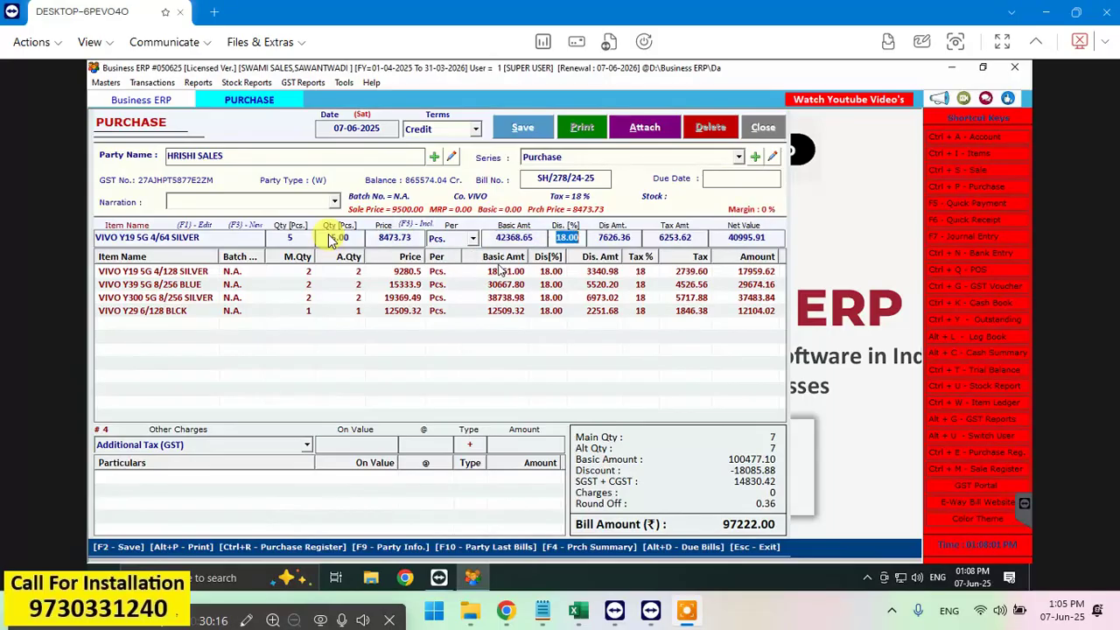
key(Return)
key(Return)
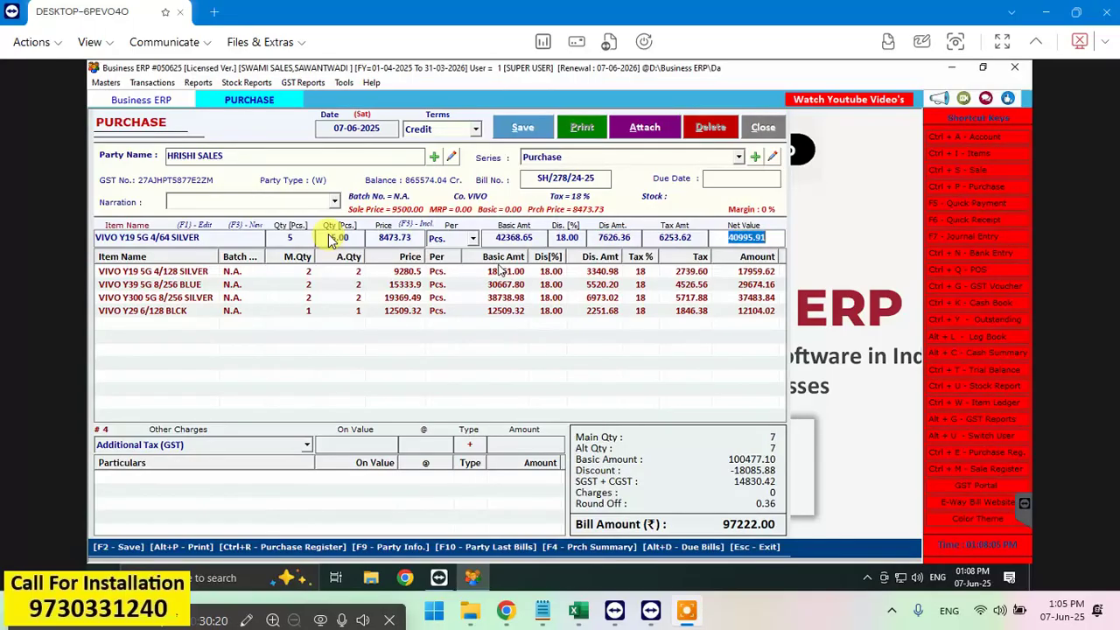
key(Return)
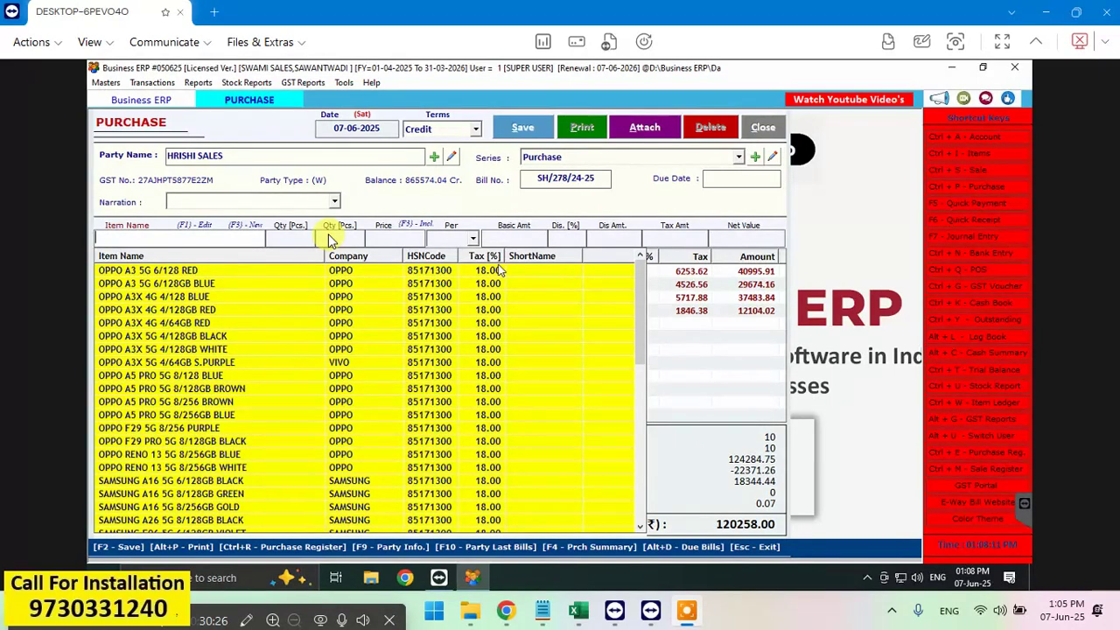
Step: Close the item list and review the five VIVO lines totalling 138218.00
click(742, 321)
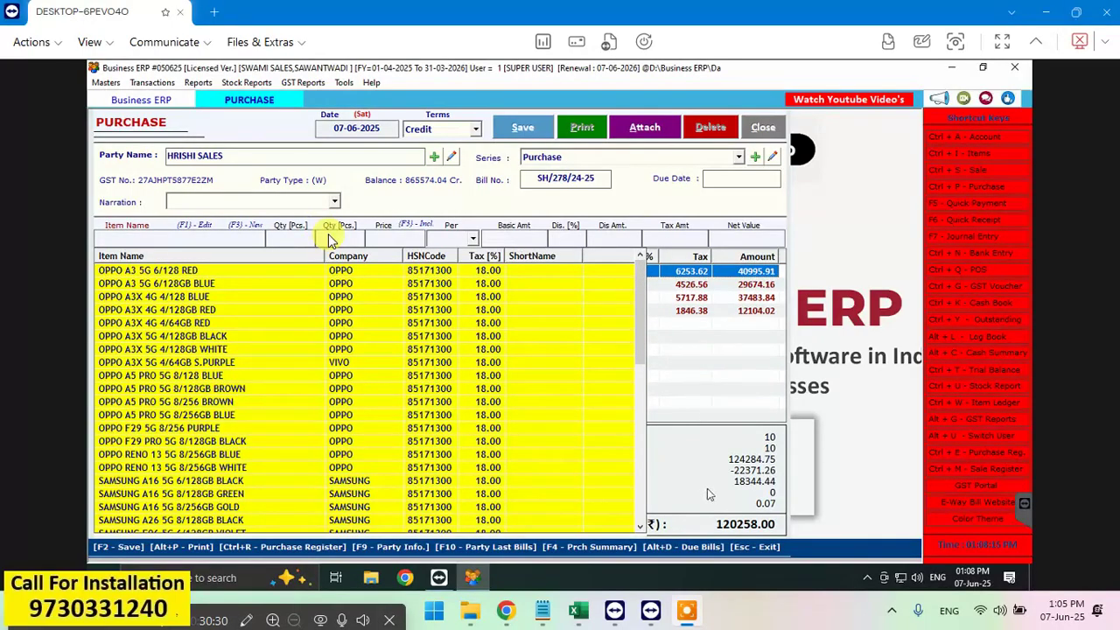
click(270, 104)
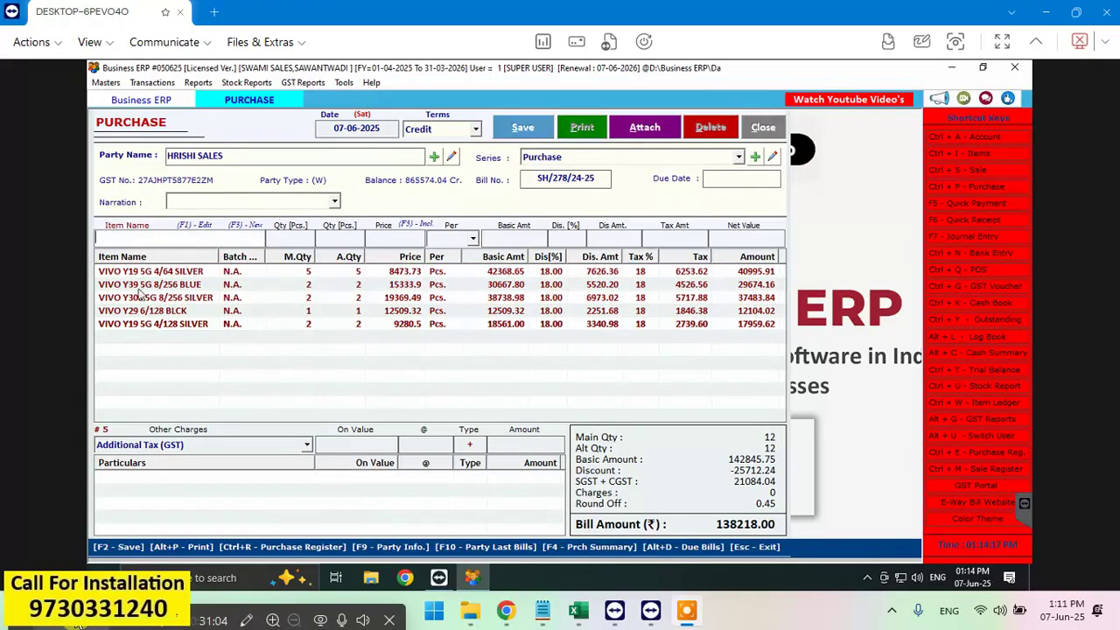
Step: Save the HRISHI SALES purchase bill, acknowledge the saved message, and close the purchase form
click(522, 128)
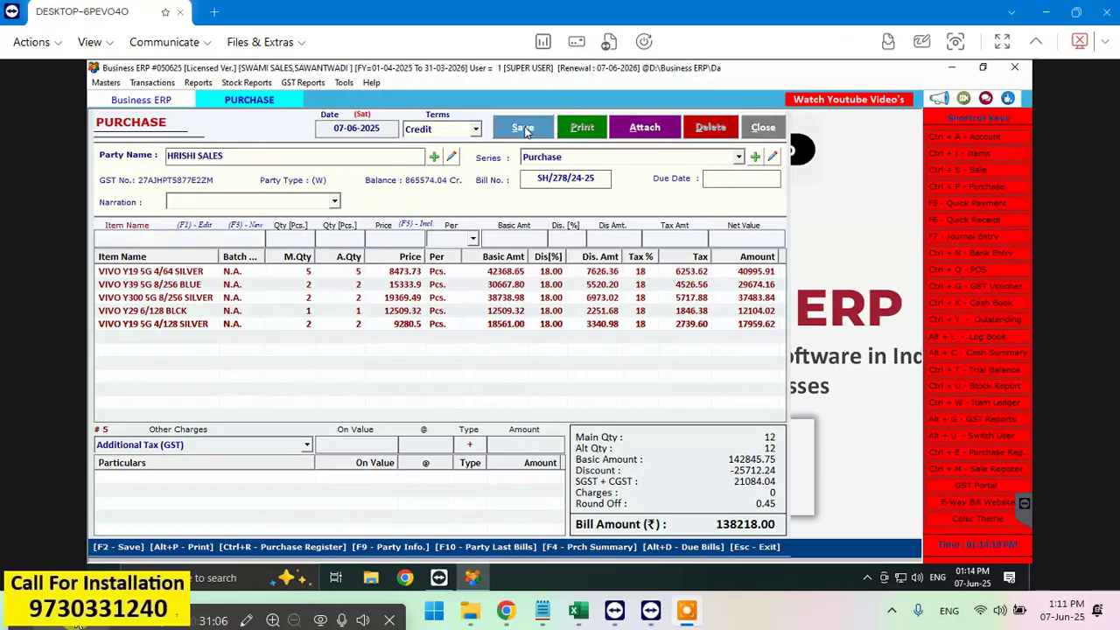
click(594, 363)
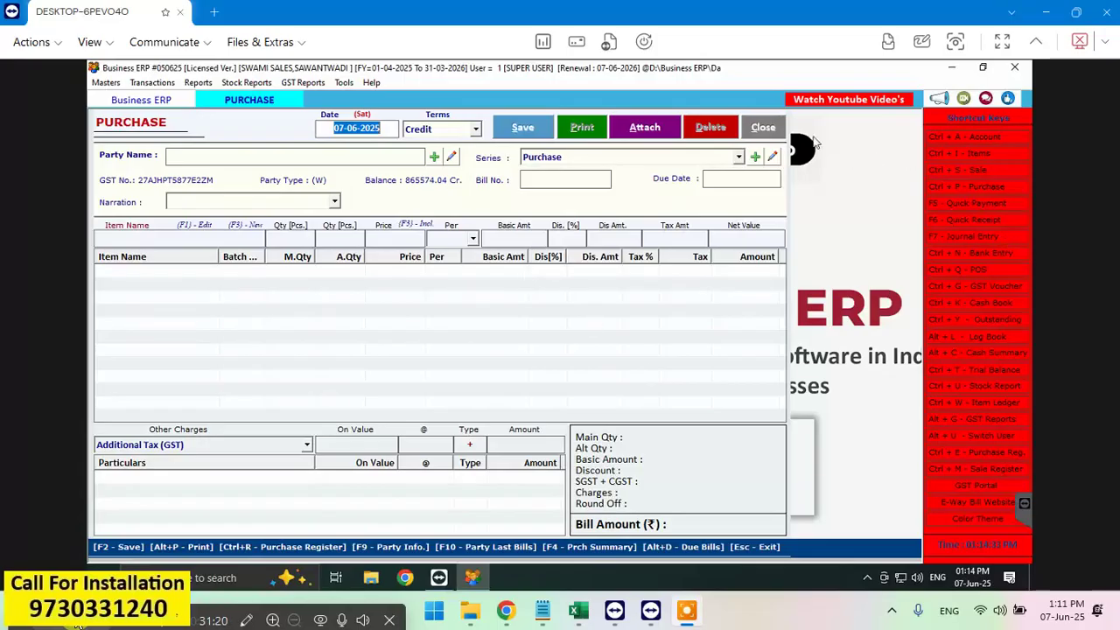
click(771, 129)
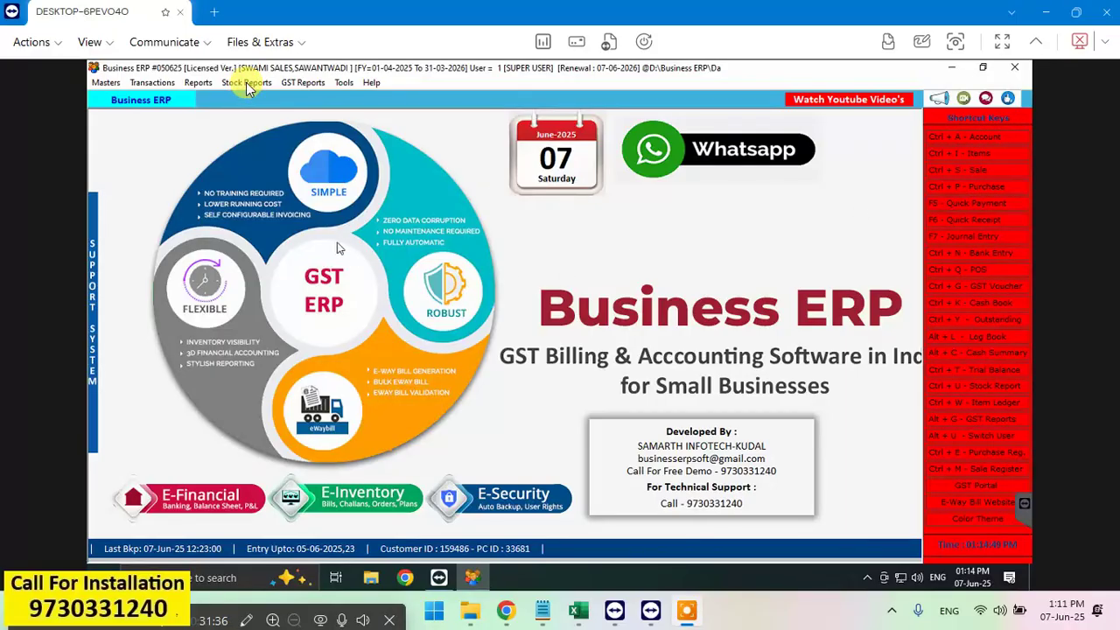
Step: Run Stock Reports > Stock Report for the period 01-04-2025 to 07-06-2025
mouse_move(132, 189)
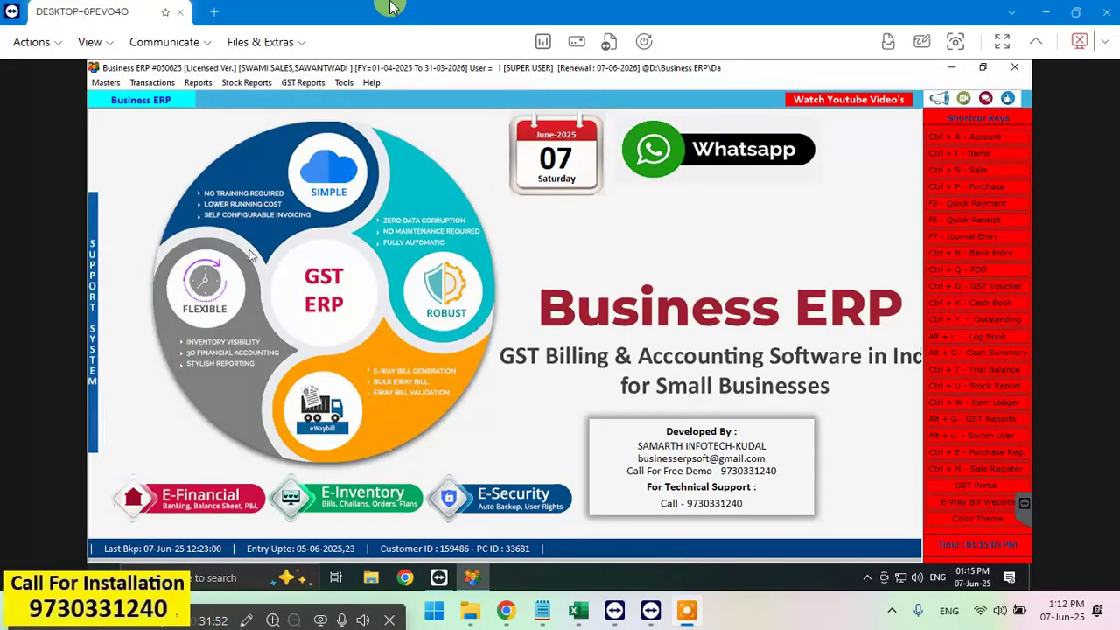
click(144, 522)
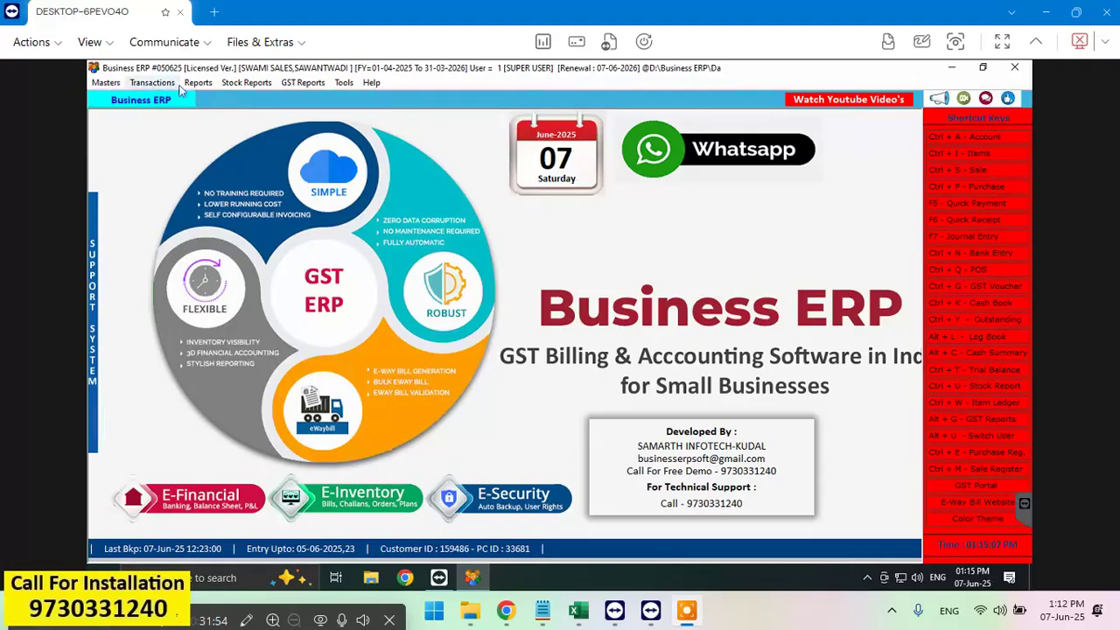
click(256, 86)
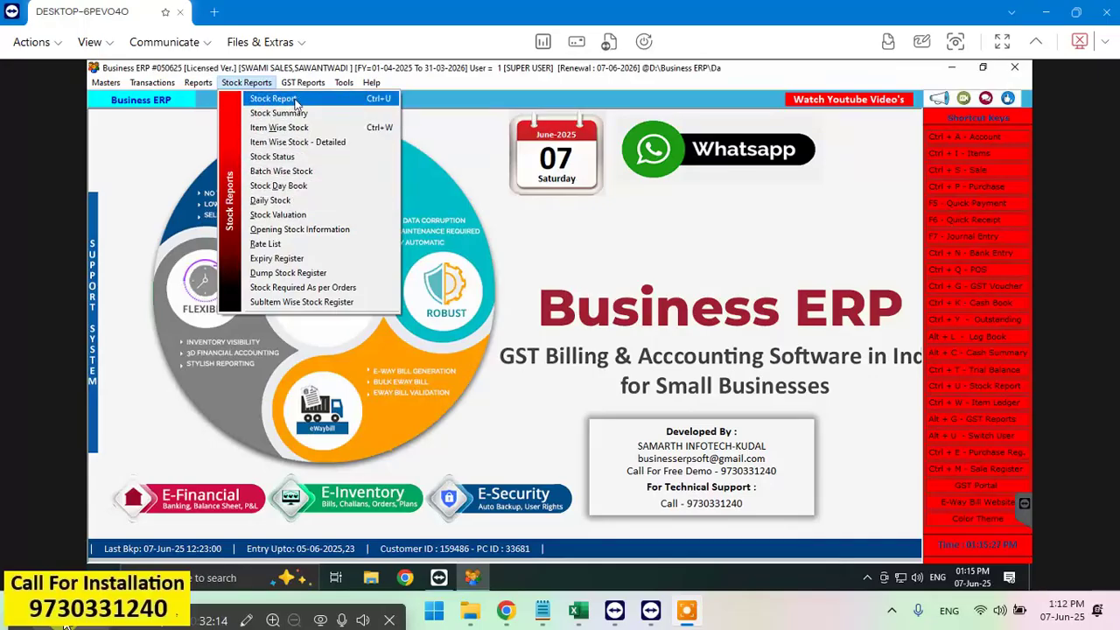
click(296, 102)
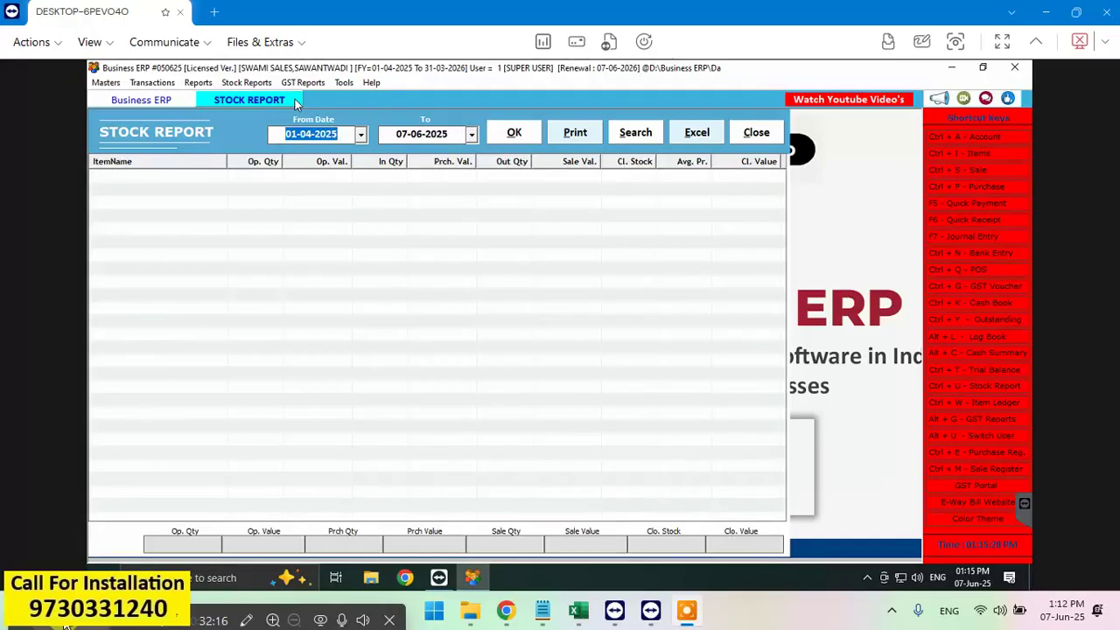
click(524, 133)
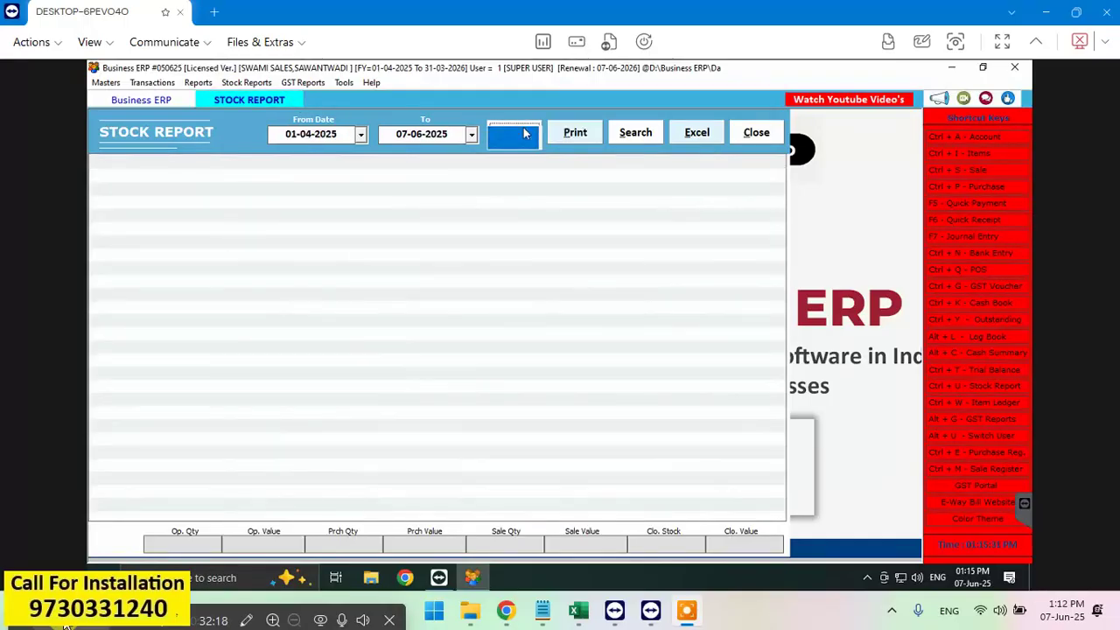